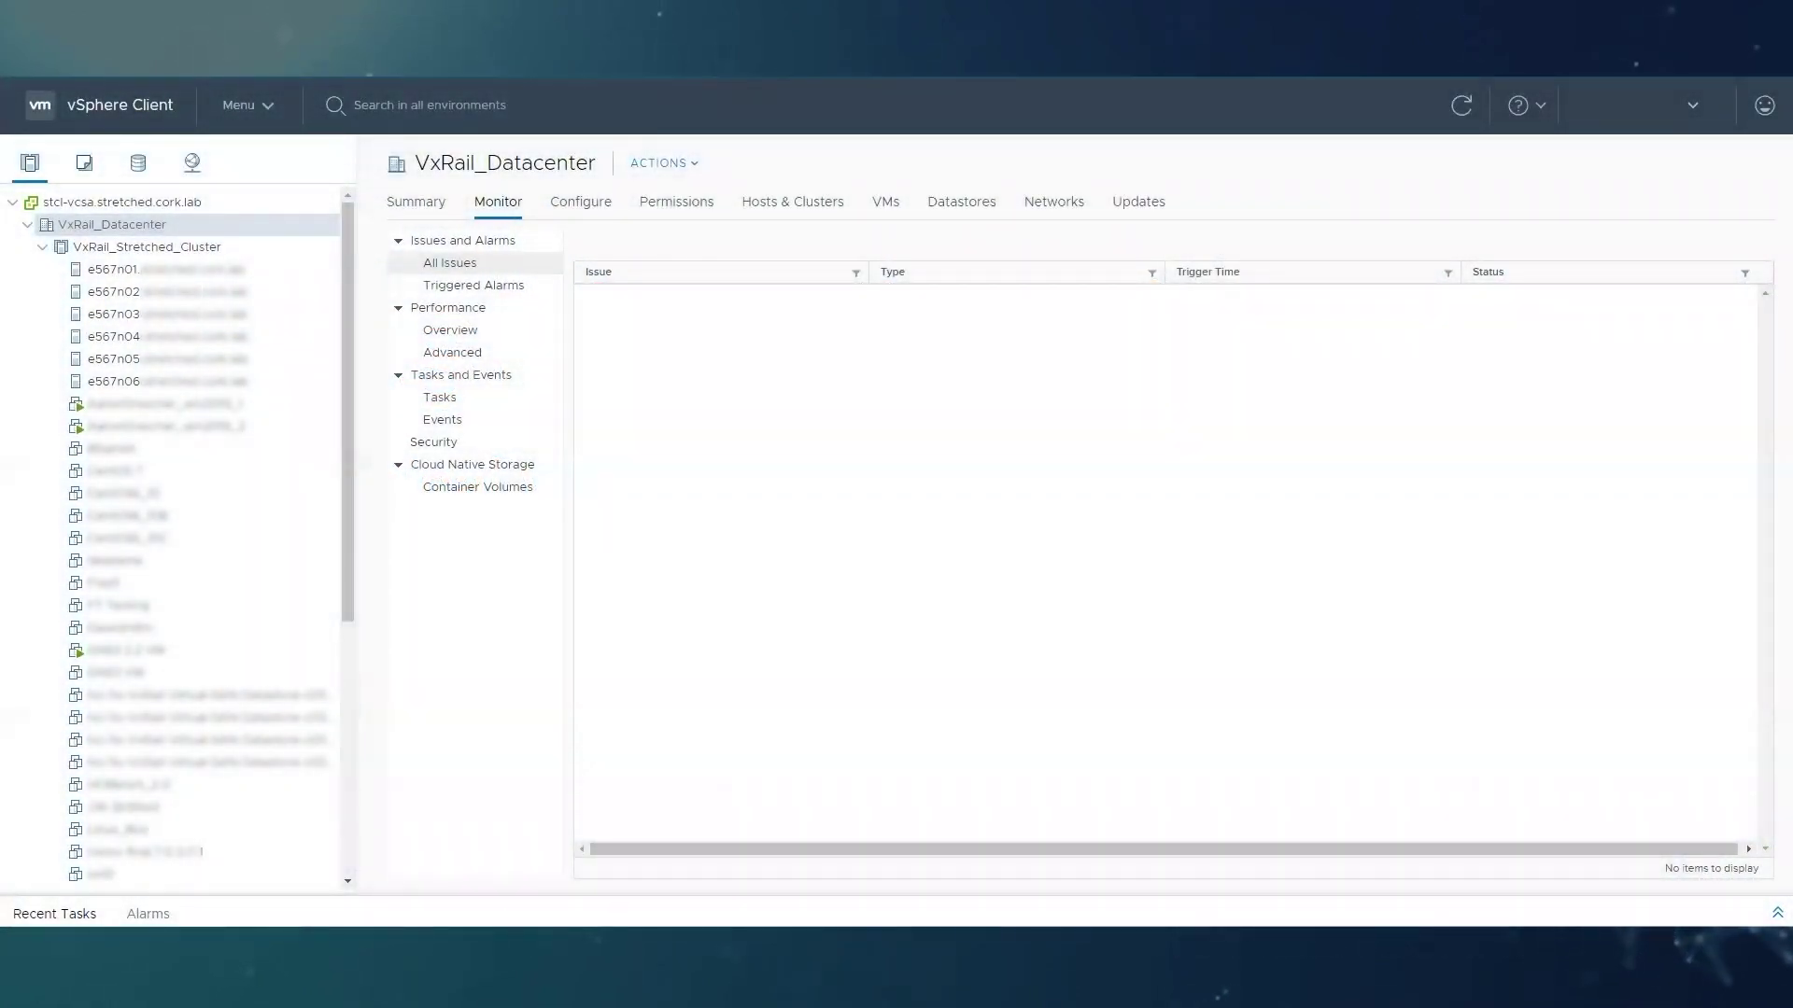
Show the VxRail_Stretched_Cluster Monitor page with its vSphere DRS and vSAN categories.
left_click(156, 248)
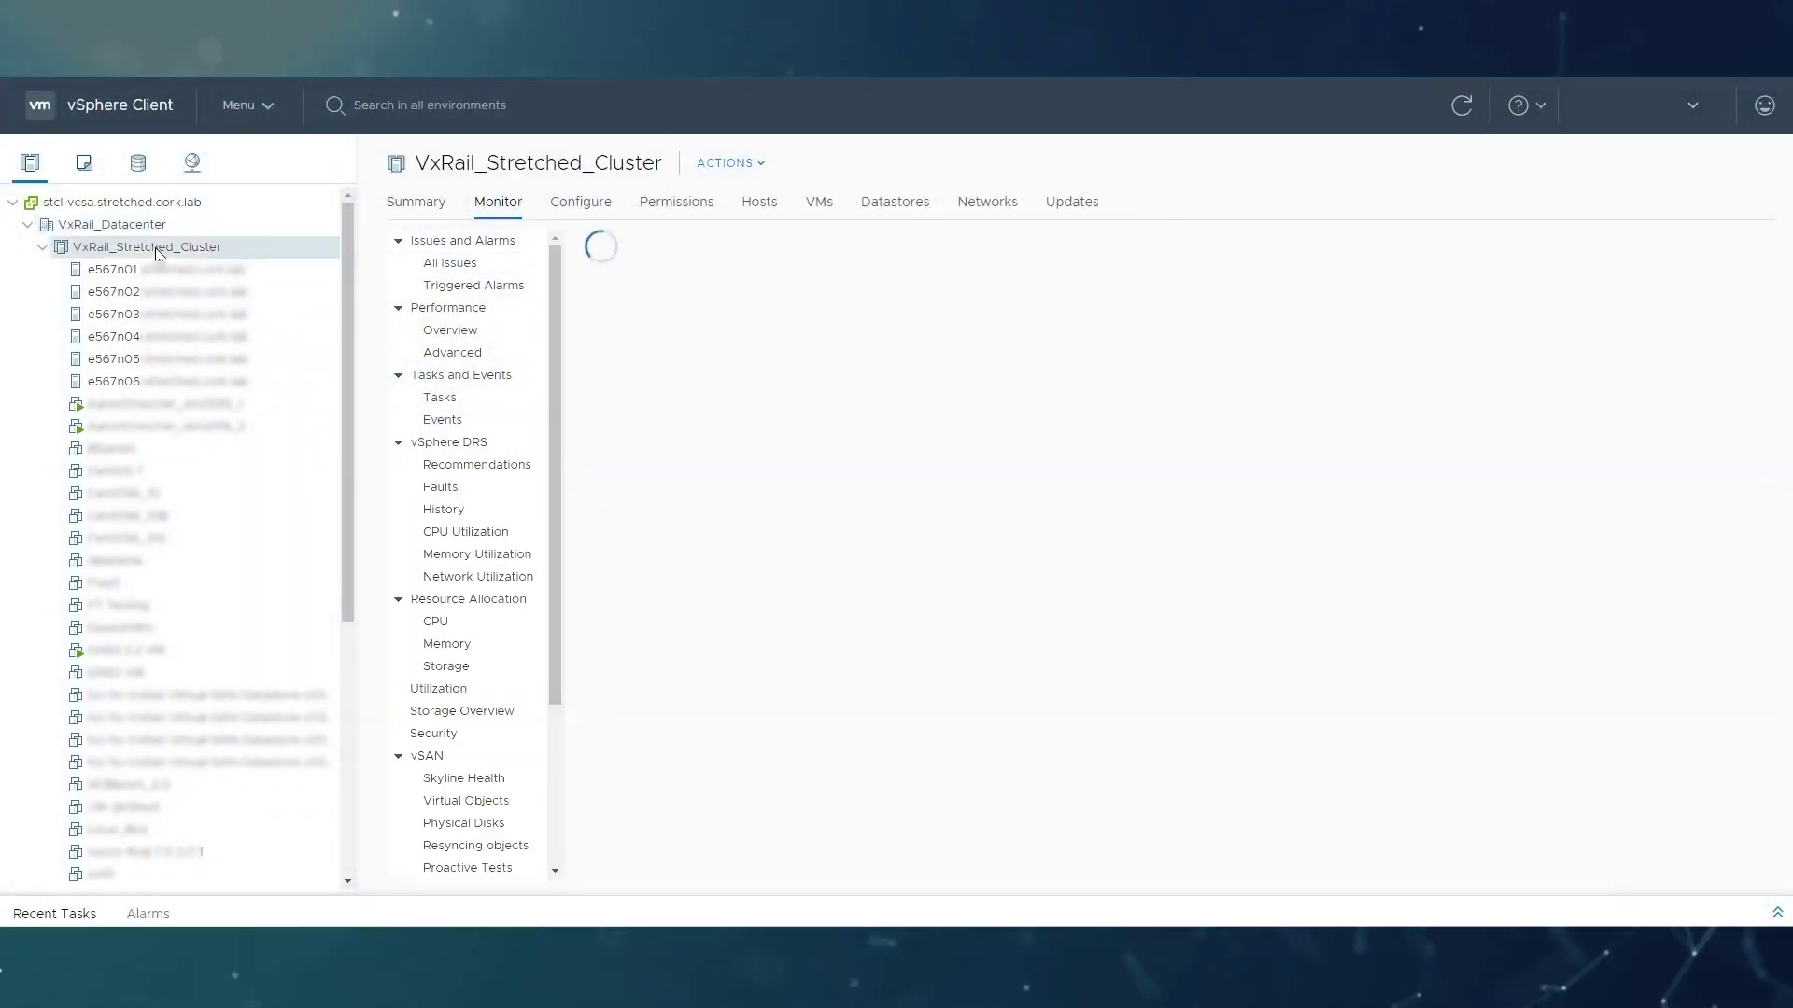
Review the cluster's healthy appliances, then view host e567n01's VxRail Physical View with firmware versions.
scroll(508, 705, "down", 3)
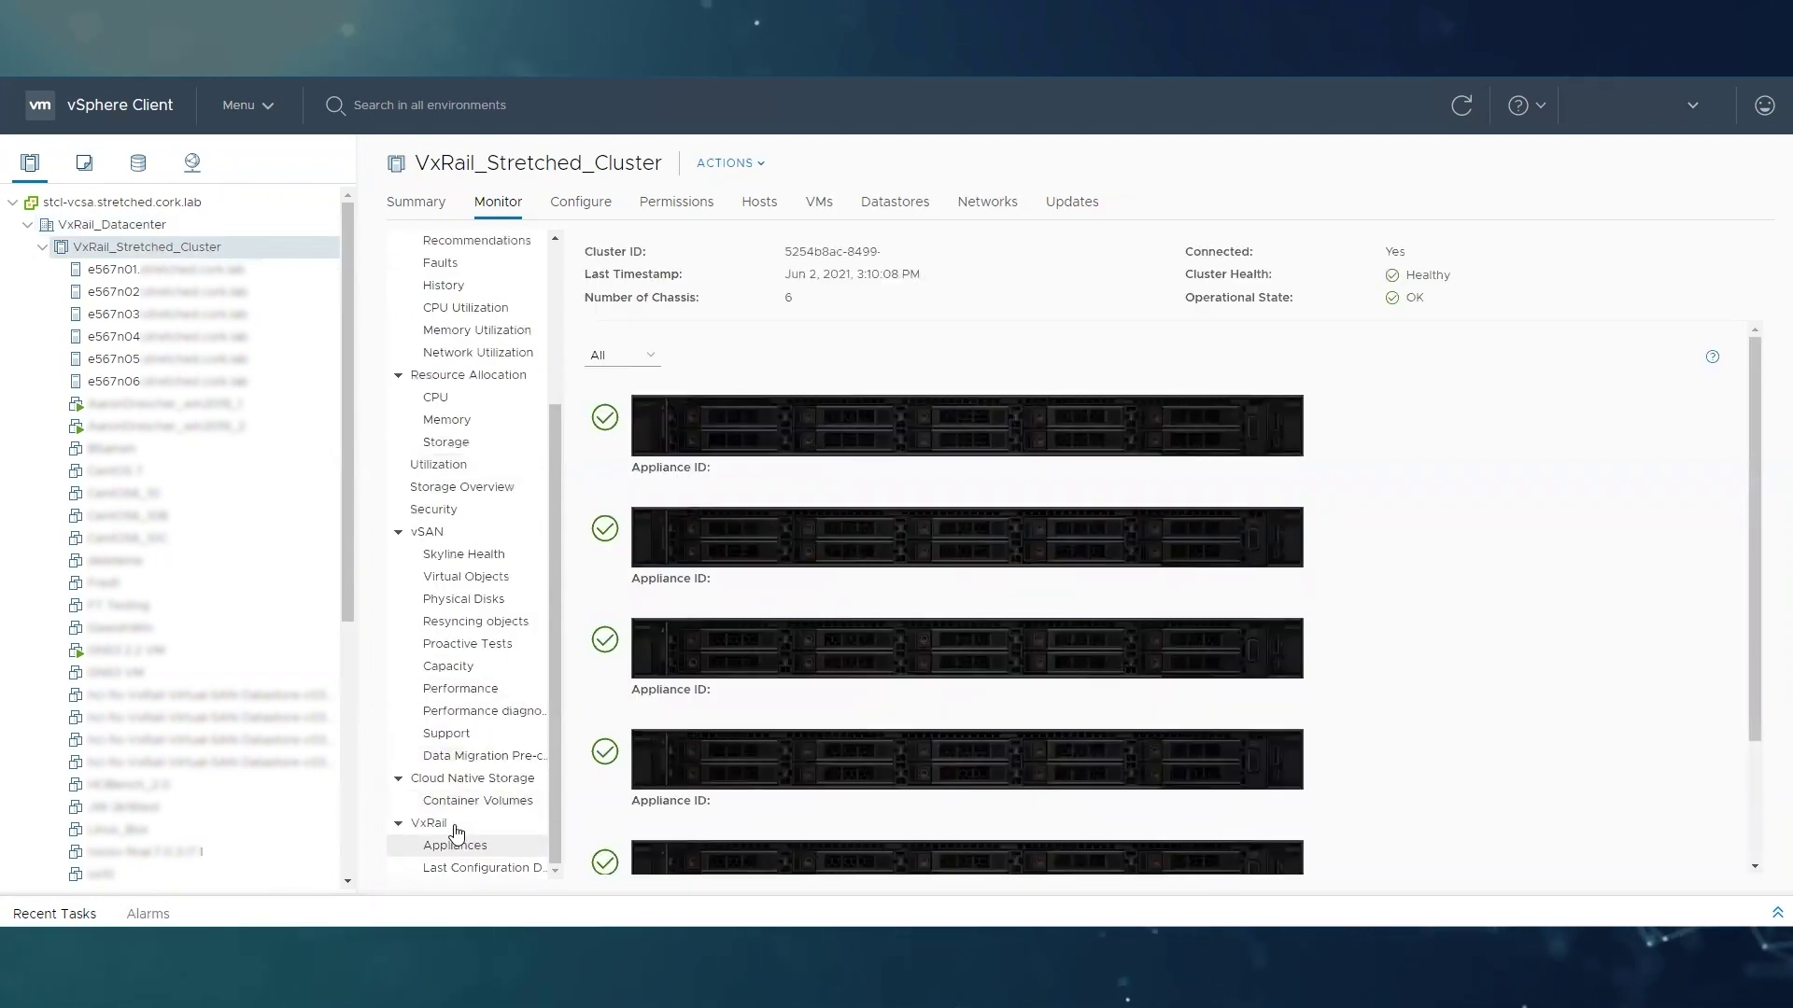
scroll(1461, 652, "down", 1)
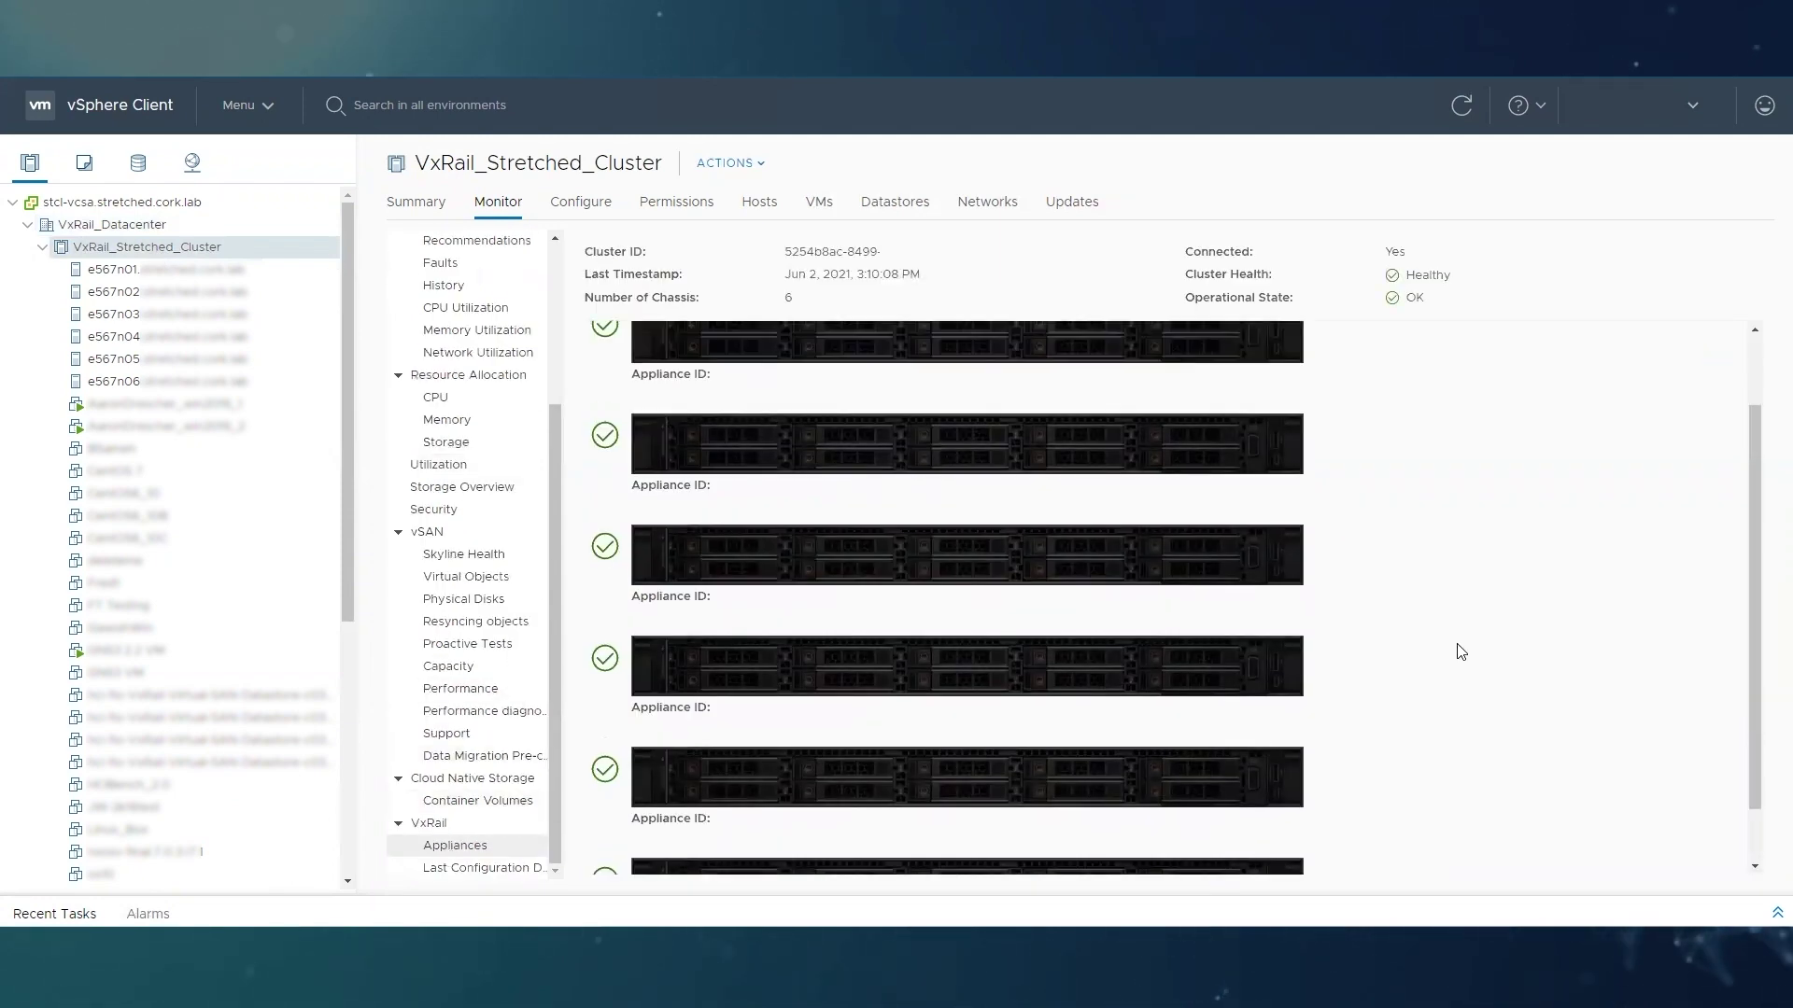
scroll(1461, 652, "up", 1)
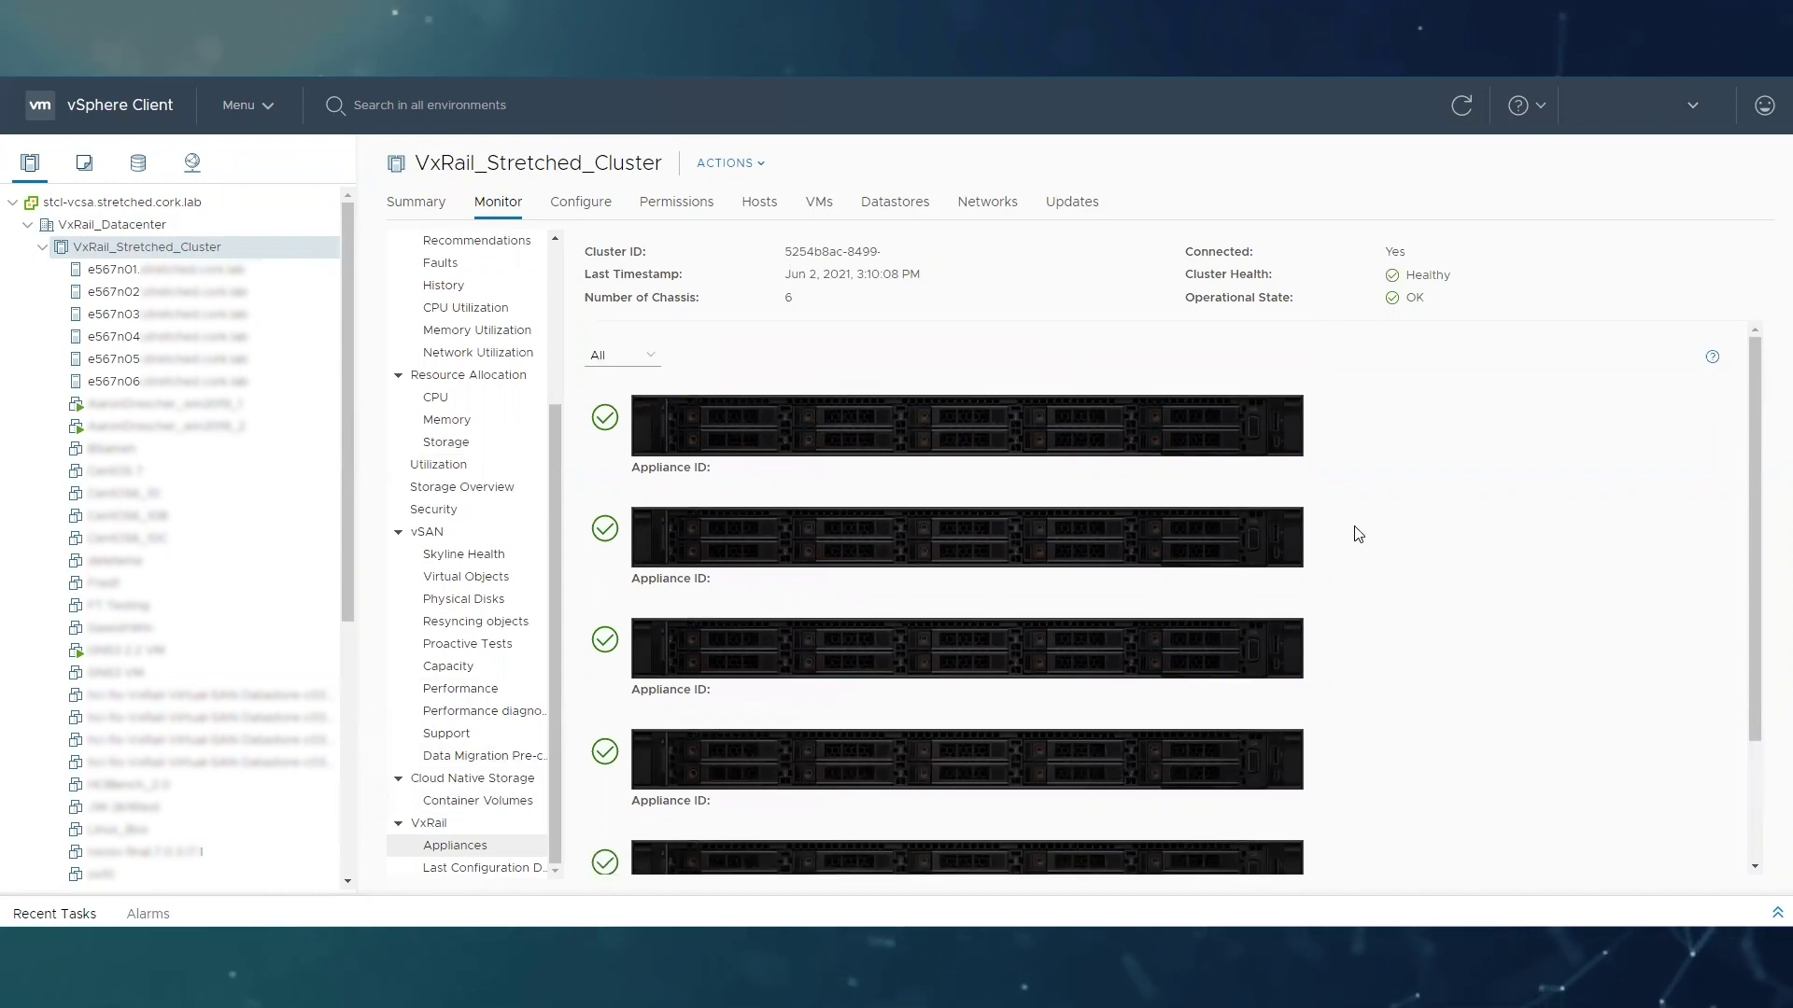
scroll(1275, 571, "down", 1)
left_click(113, 269)
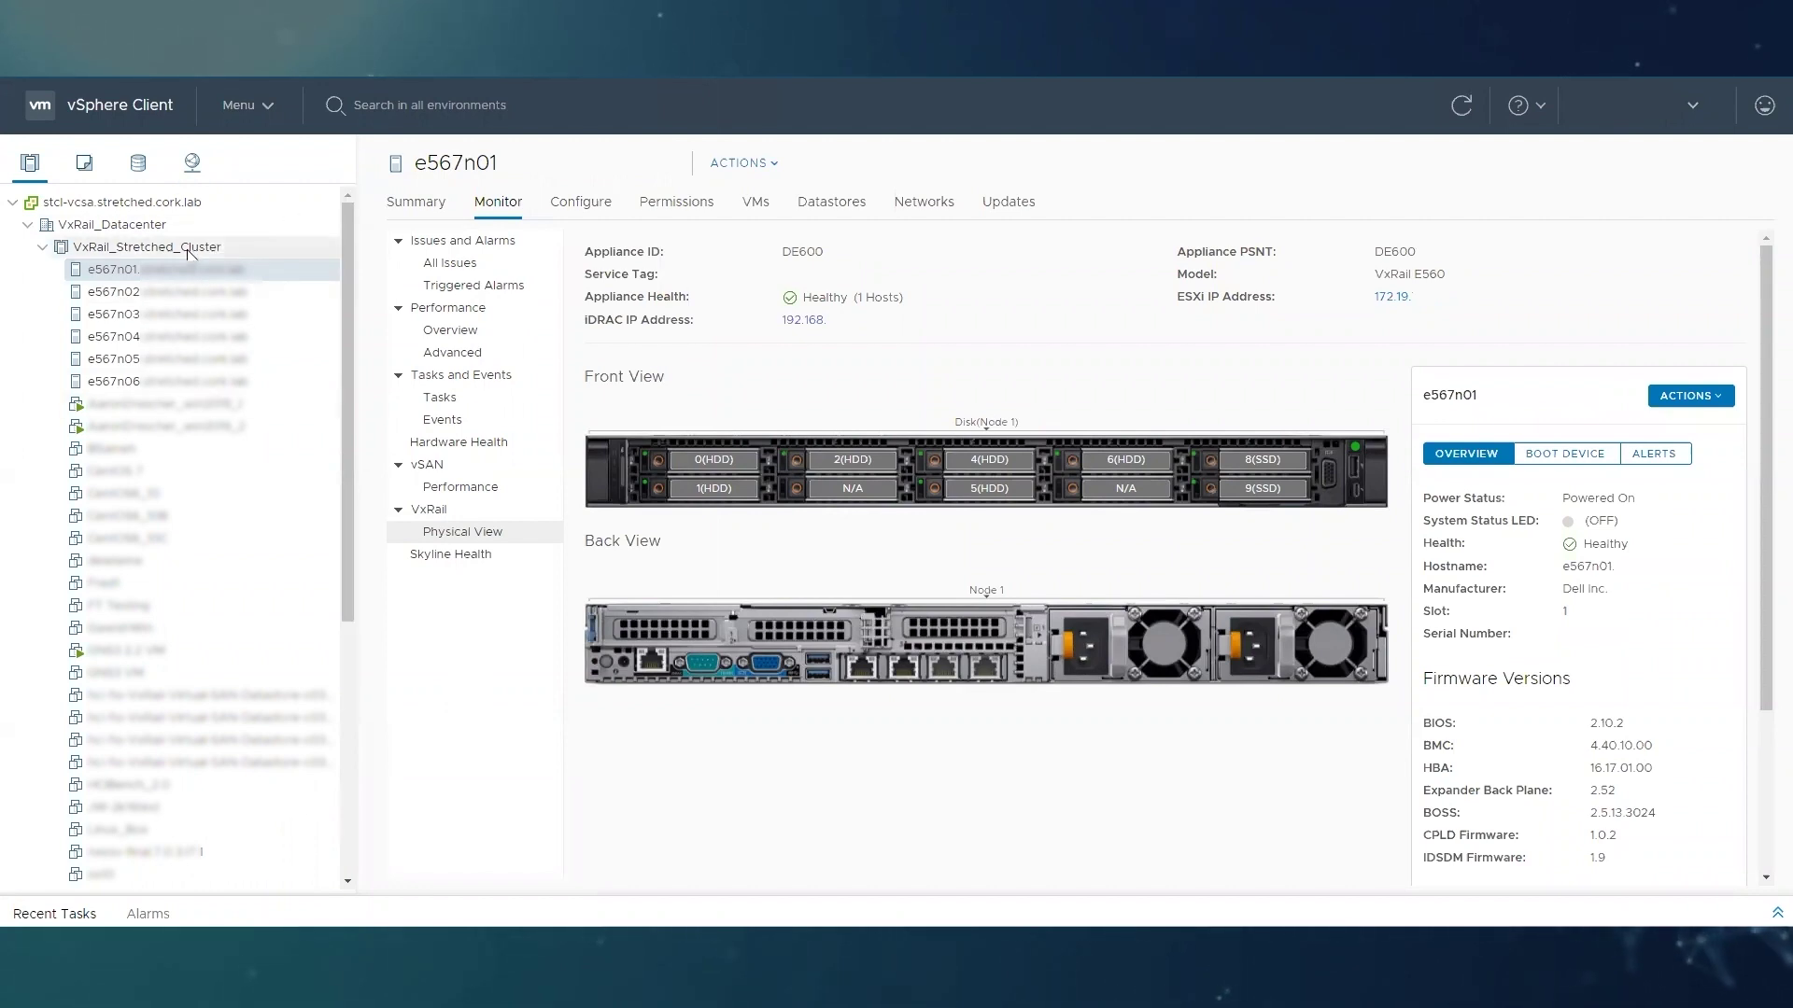
View VxRail_Stretched_Cluster's Configure > VxRail > Health Monitoring settings and confirm monitoring is enabled.
left_click(140, 246)
left_click(564, 207)
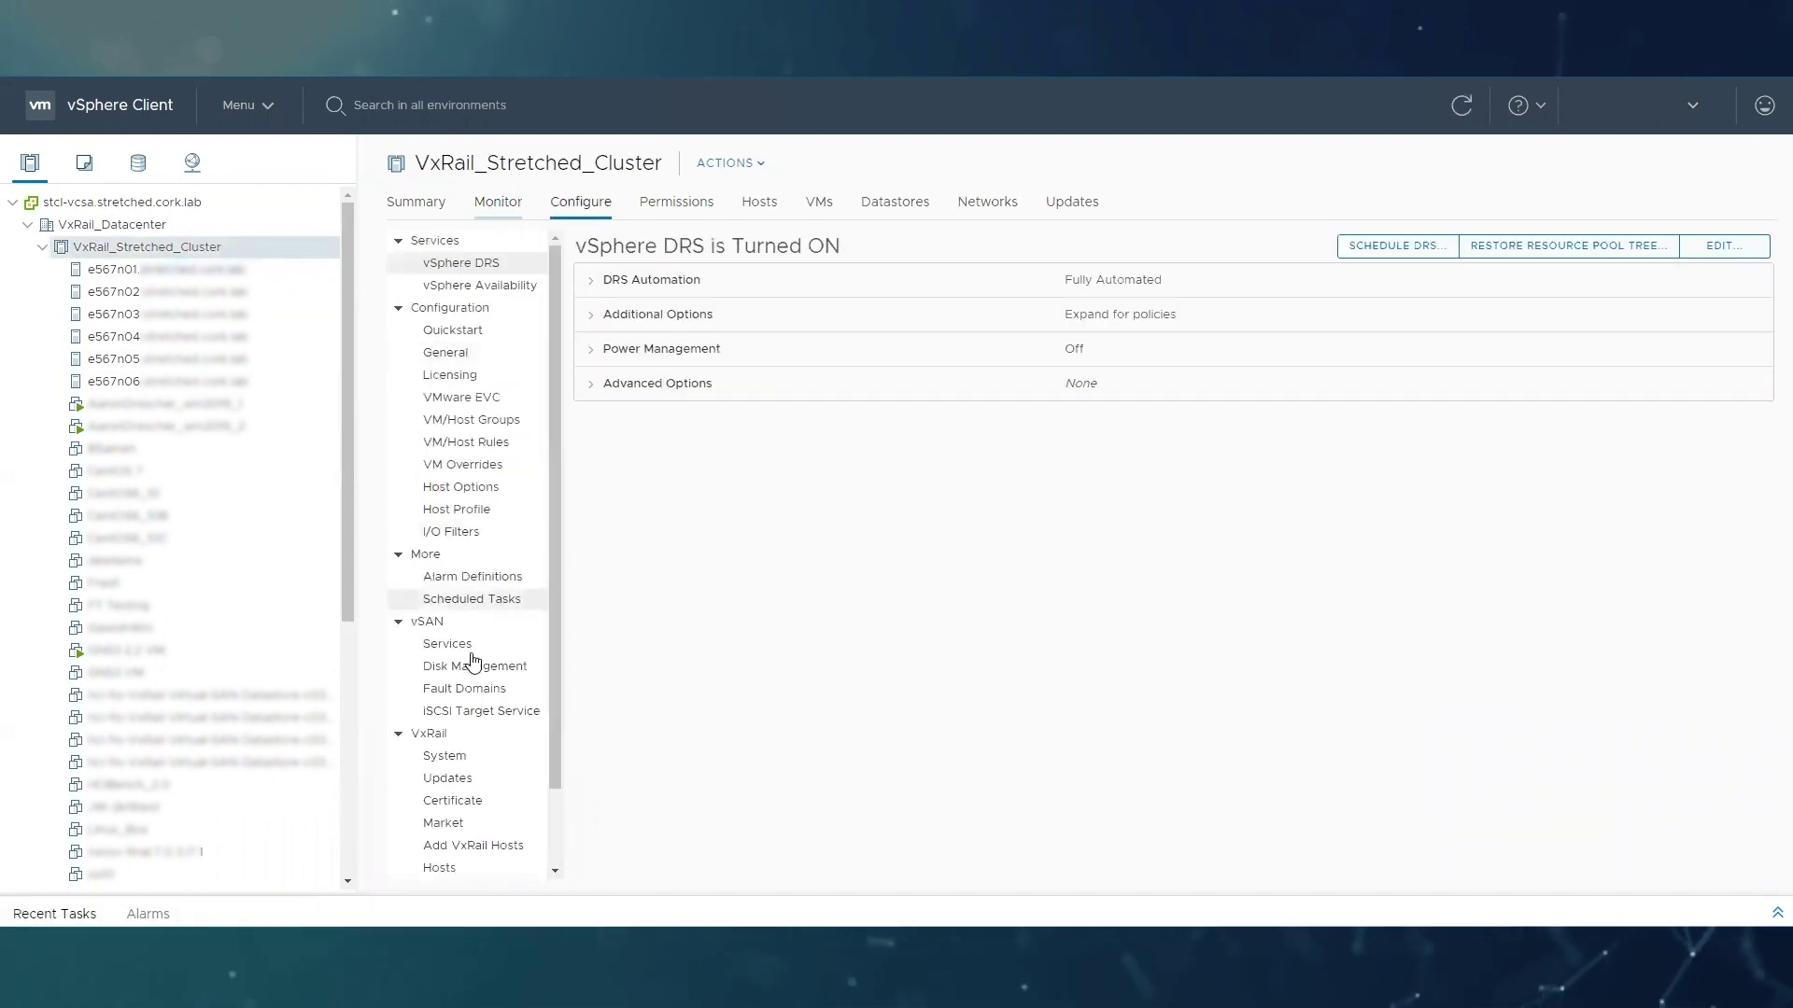
scroll(494, 710, "down", 2)
left_click(478, 845)
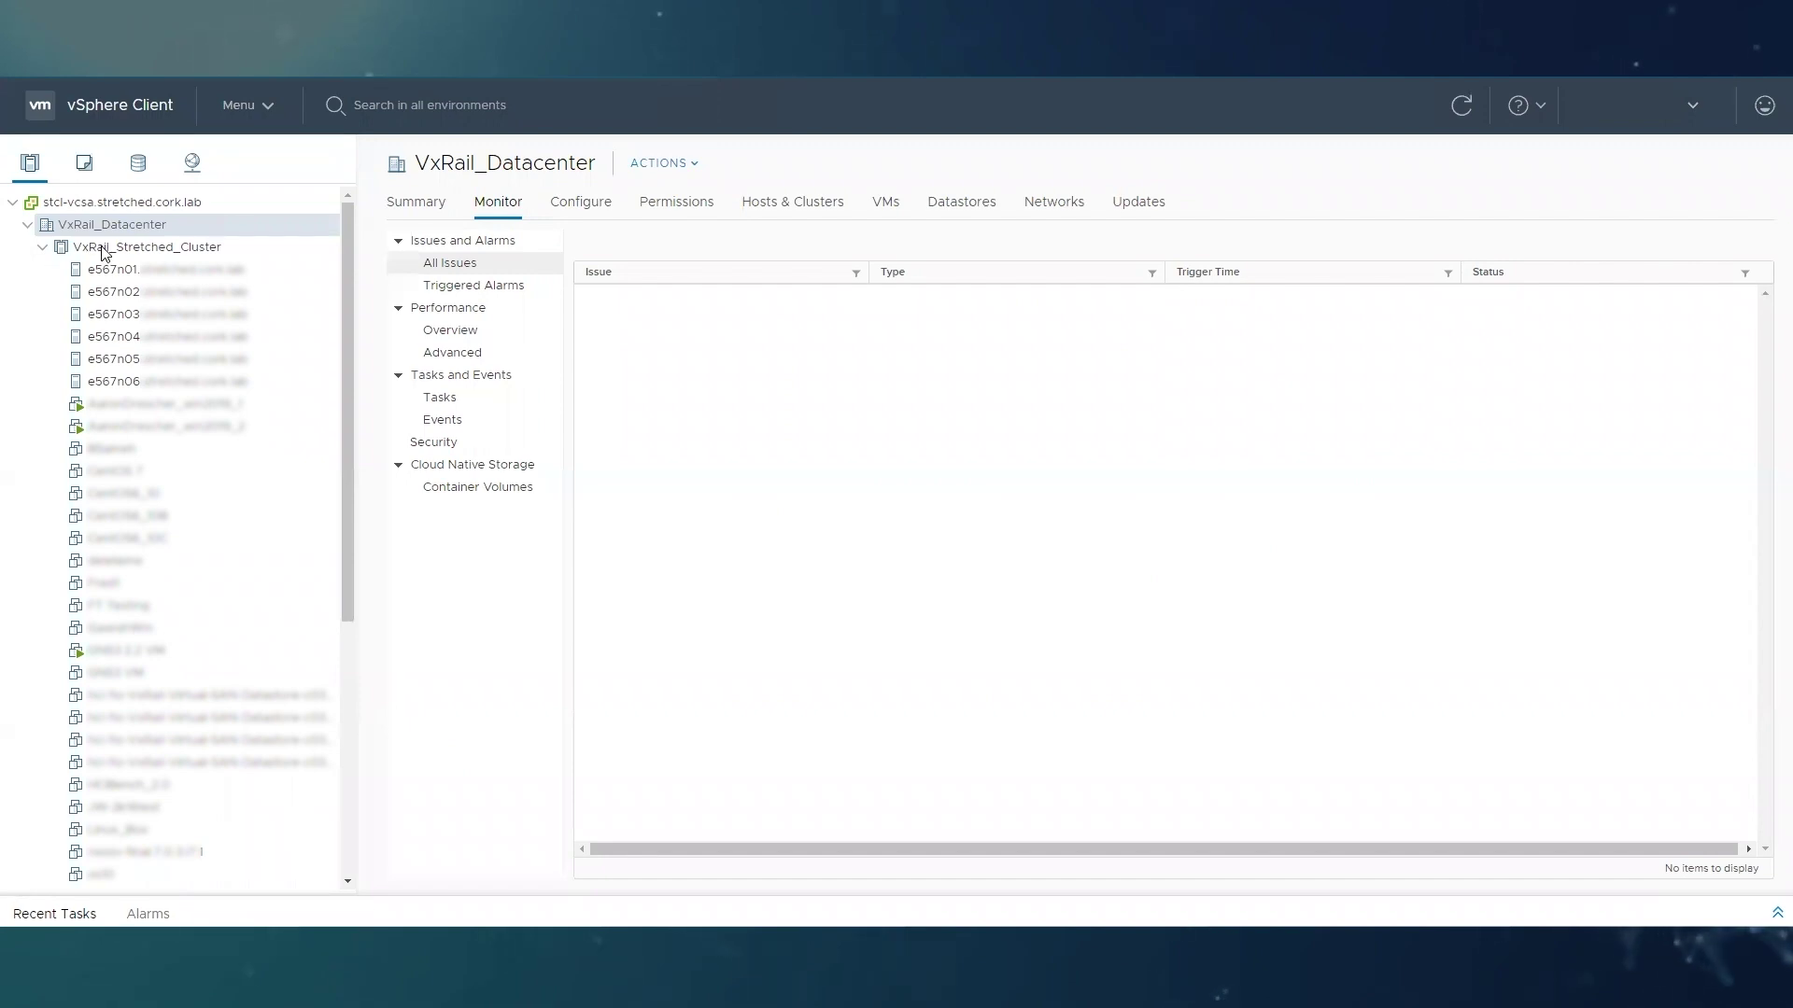
Check the cluster's VxRail Appliances view, which now reports Critical health.
left_click(189, 248)
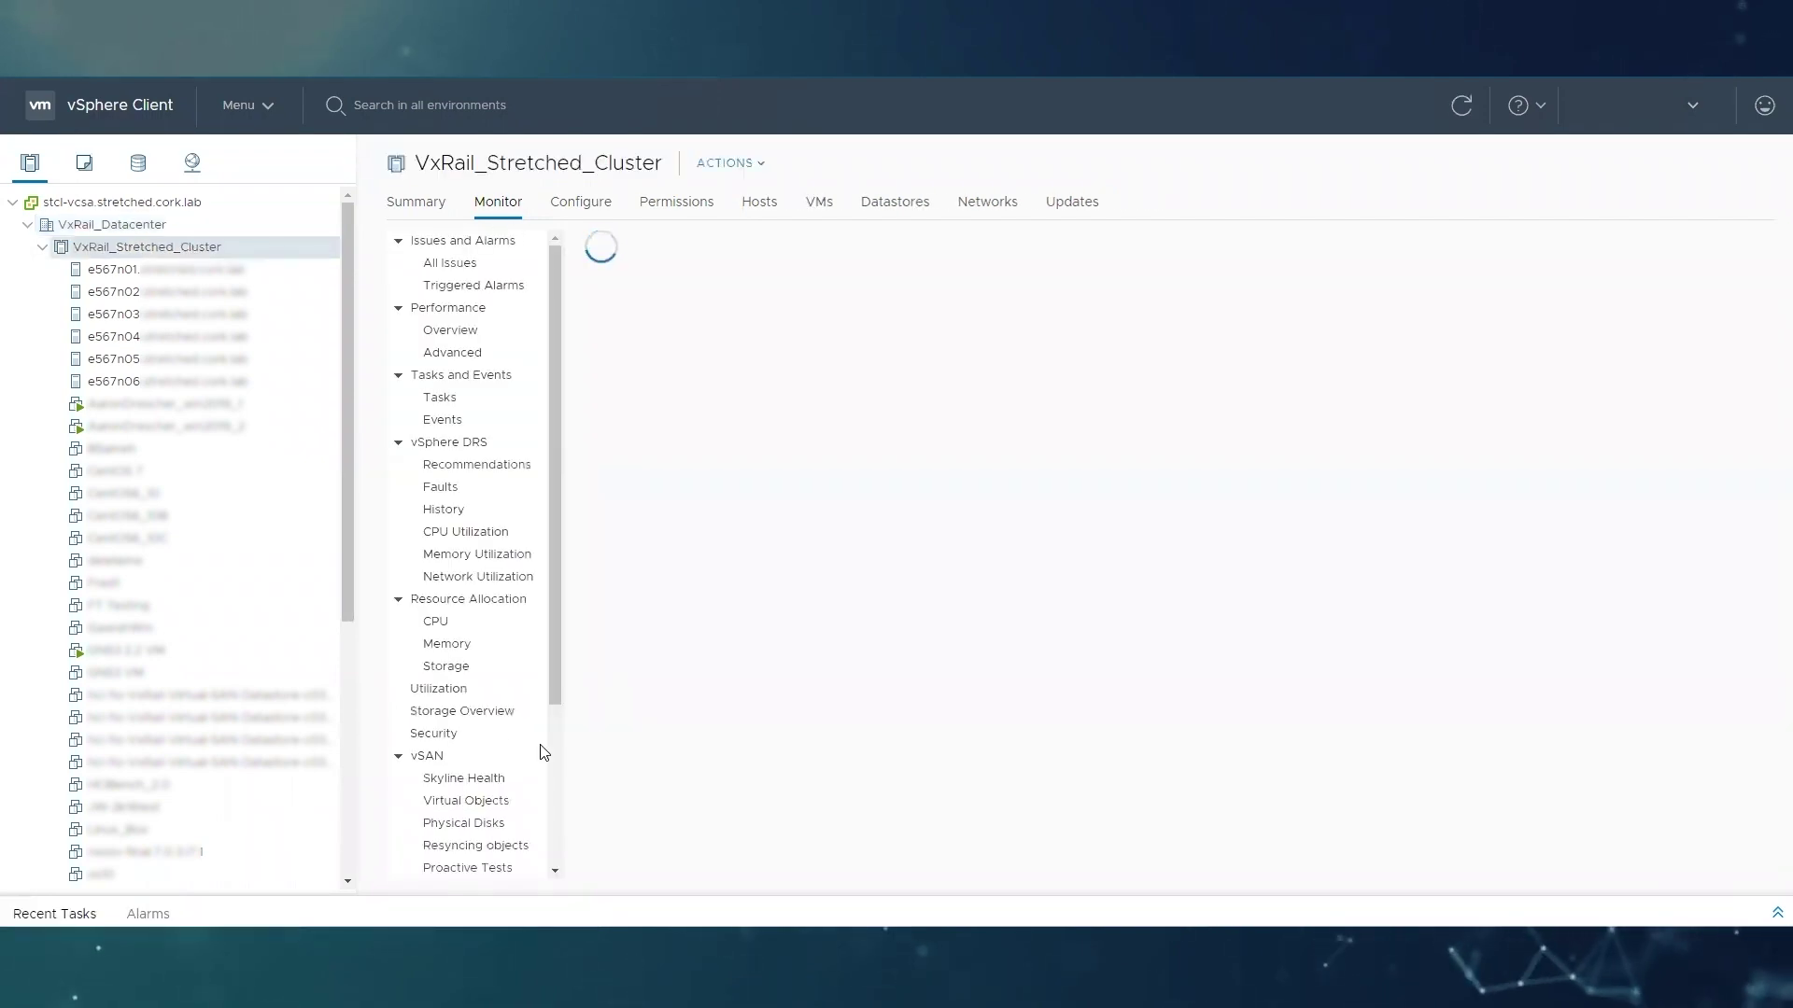
scroll(509, 750, "down", 3)
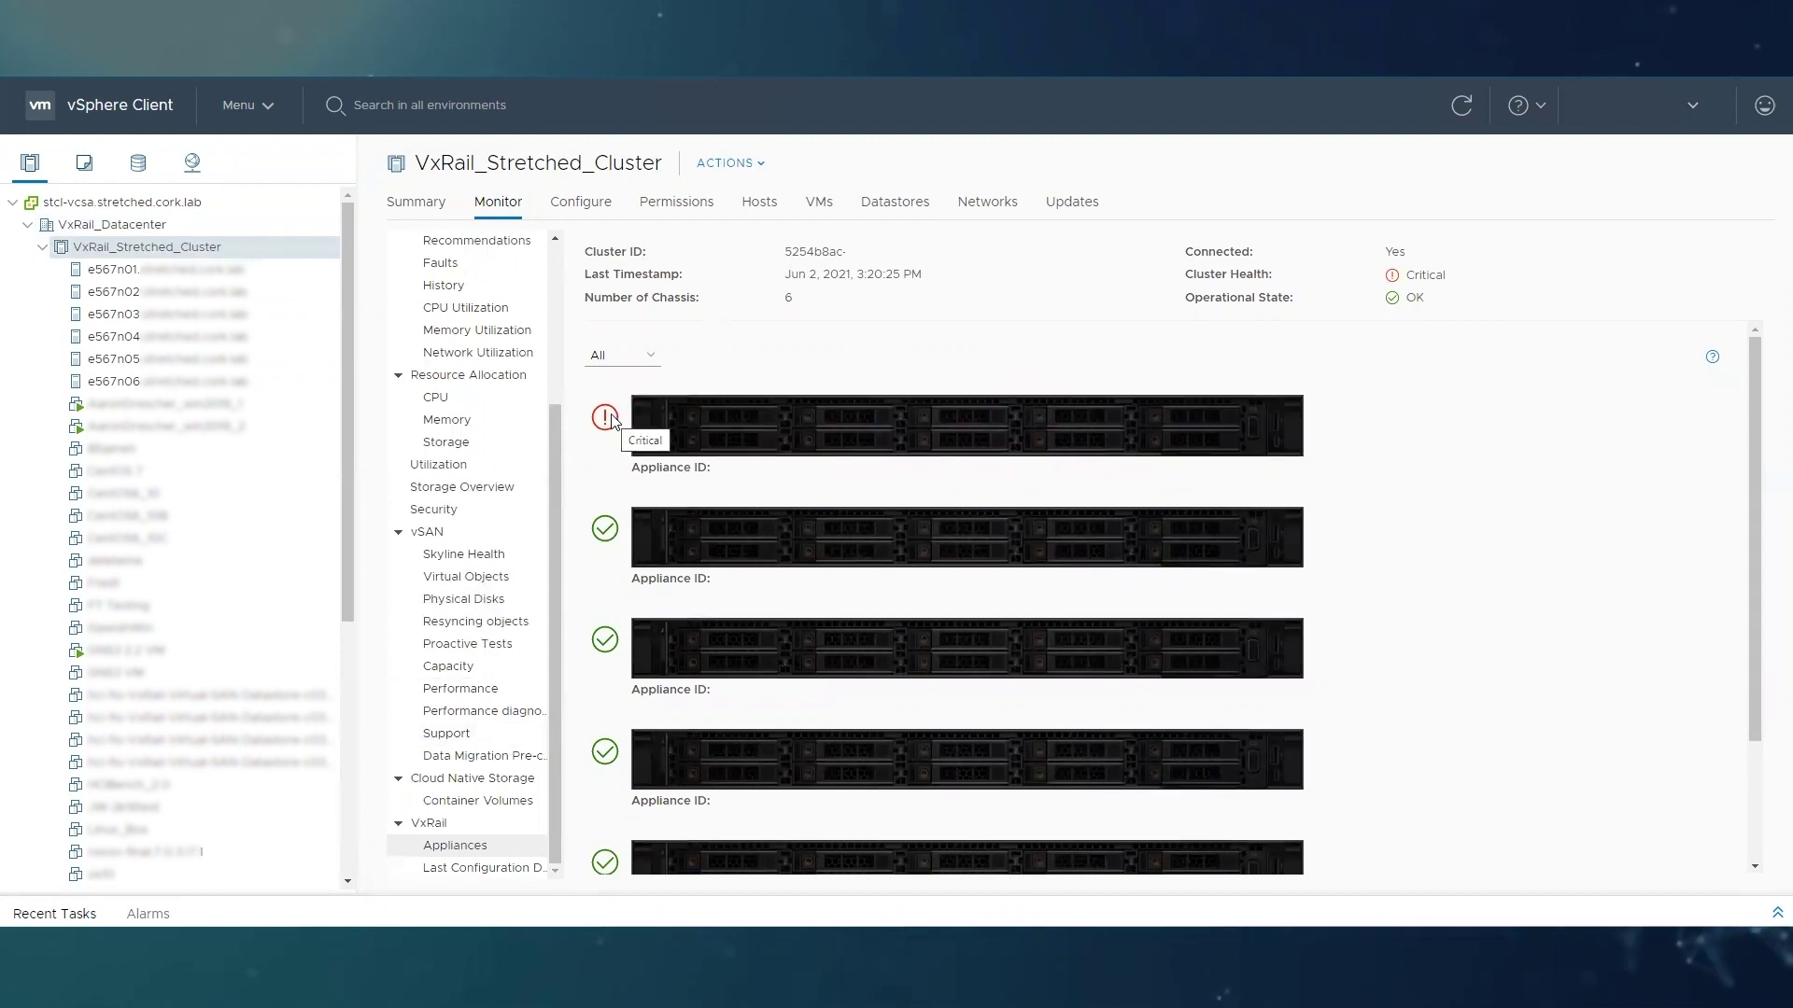
left_click_drag(1445, 275, 1406, 275)
Inspect host e567n01's physical view showing the host-unreachable warning and lost disks.
left_click(113, 269)
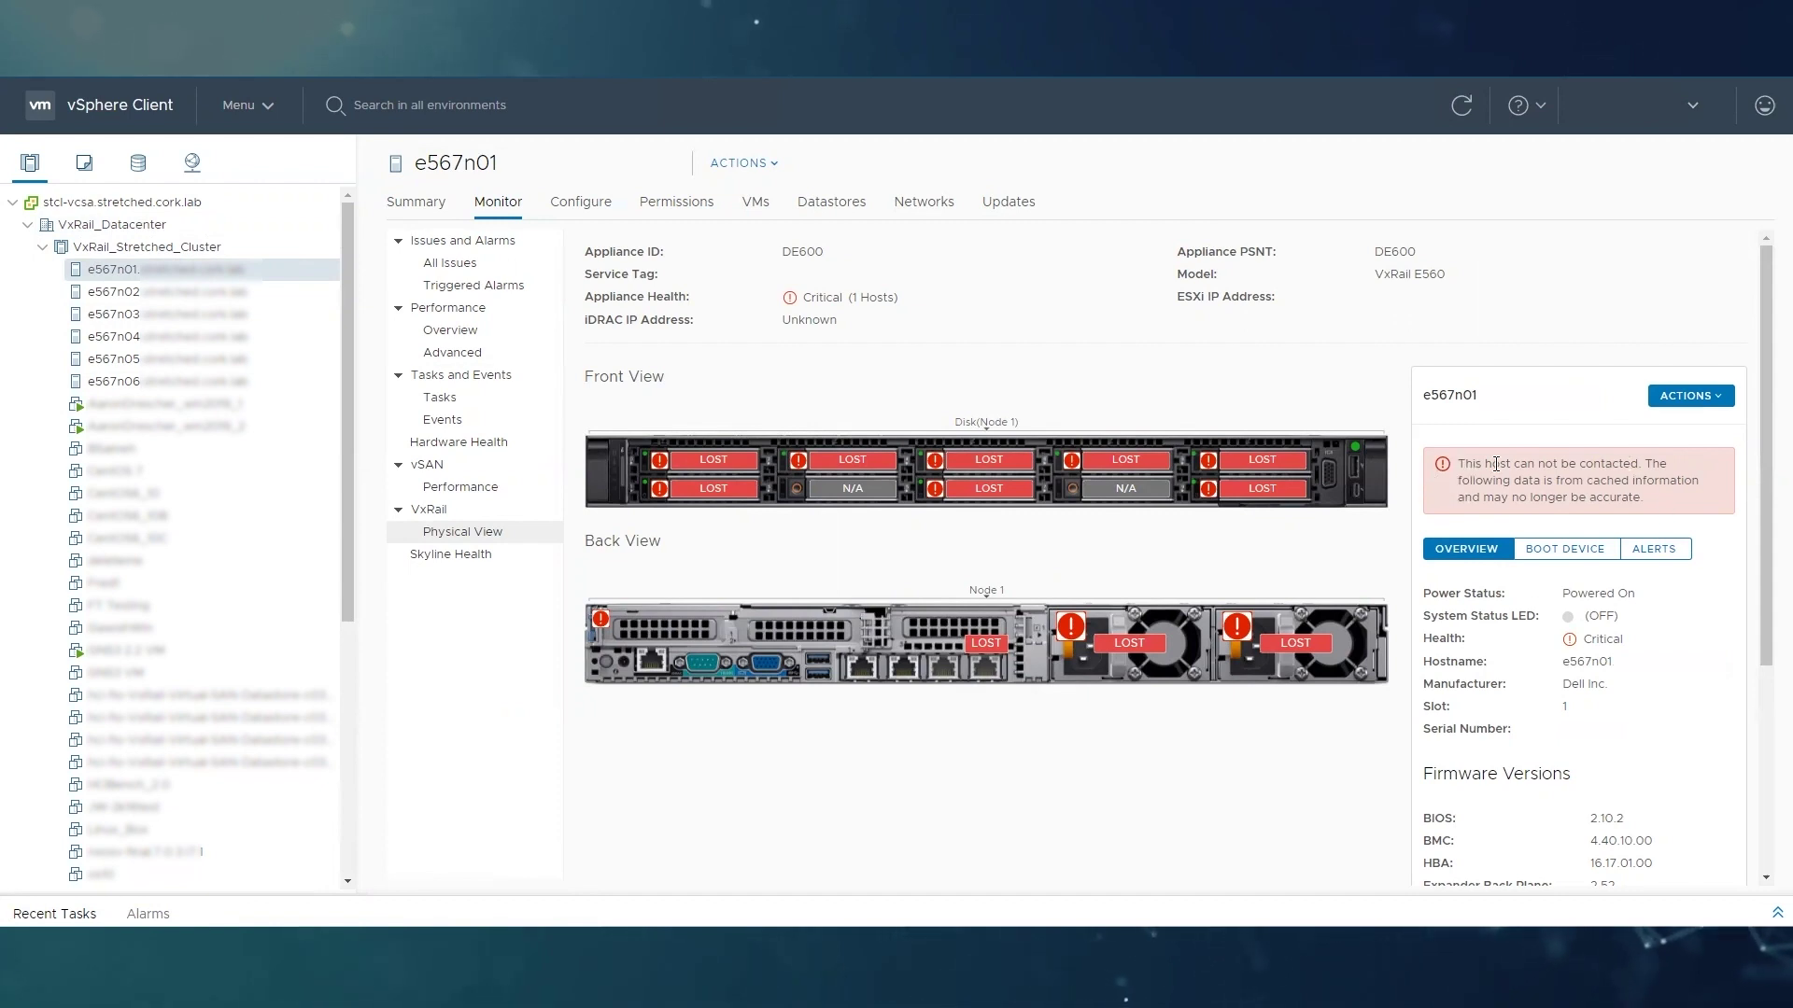
left_click_drag(1463, 464, 1679, 506)
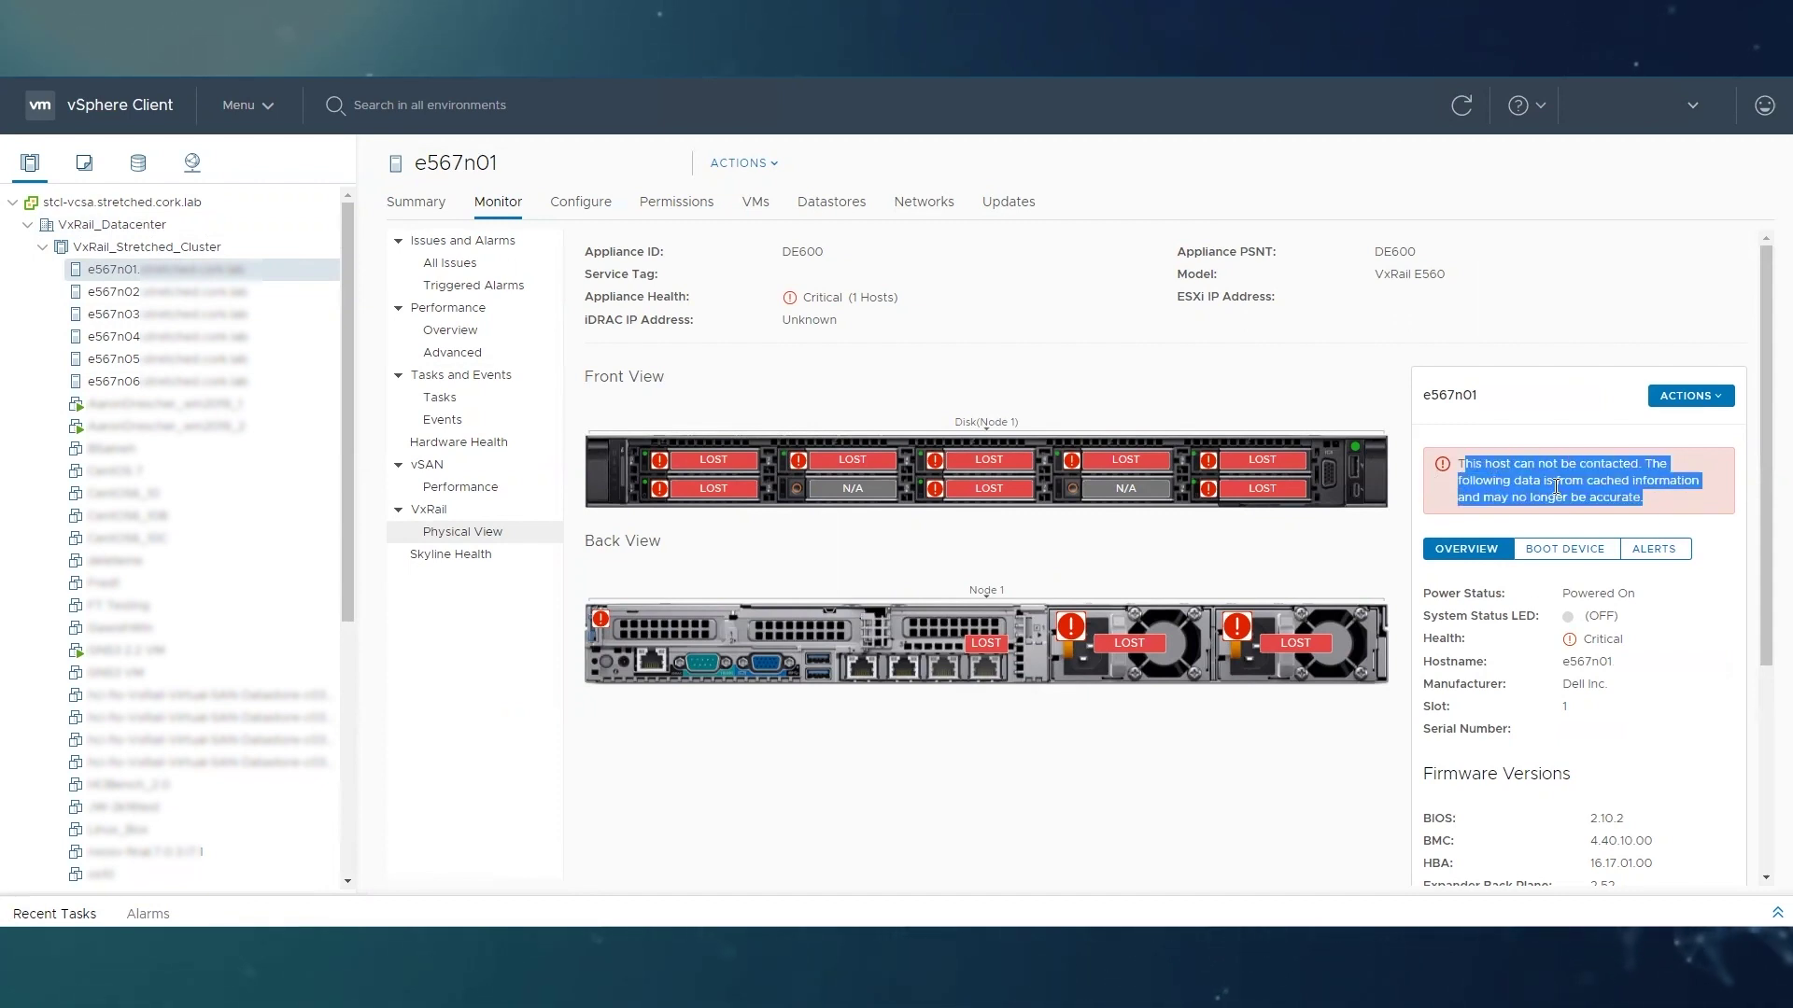
left_click(1550, 321)
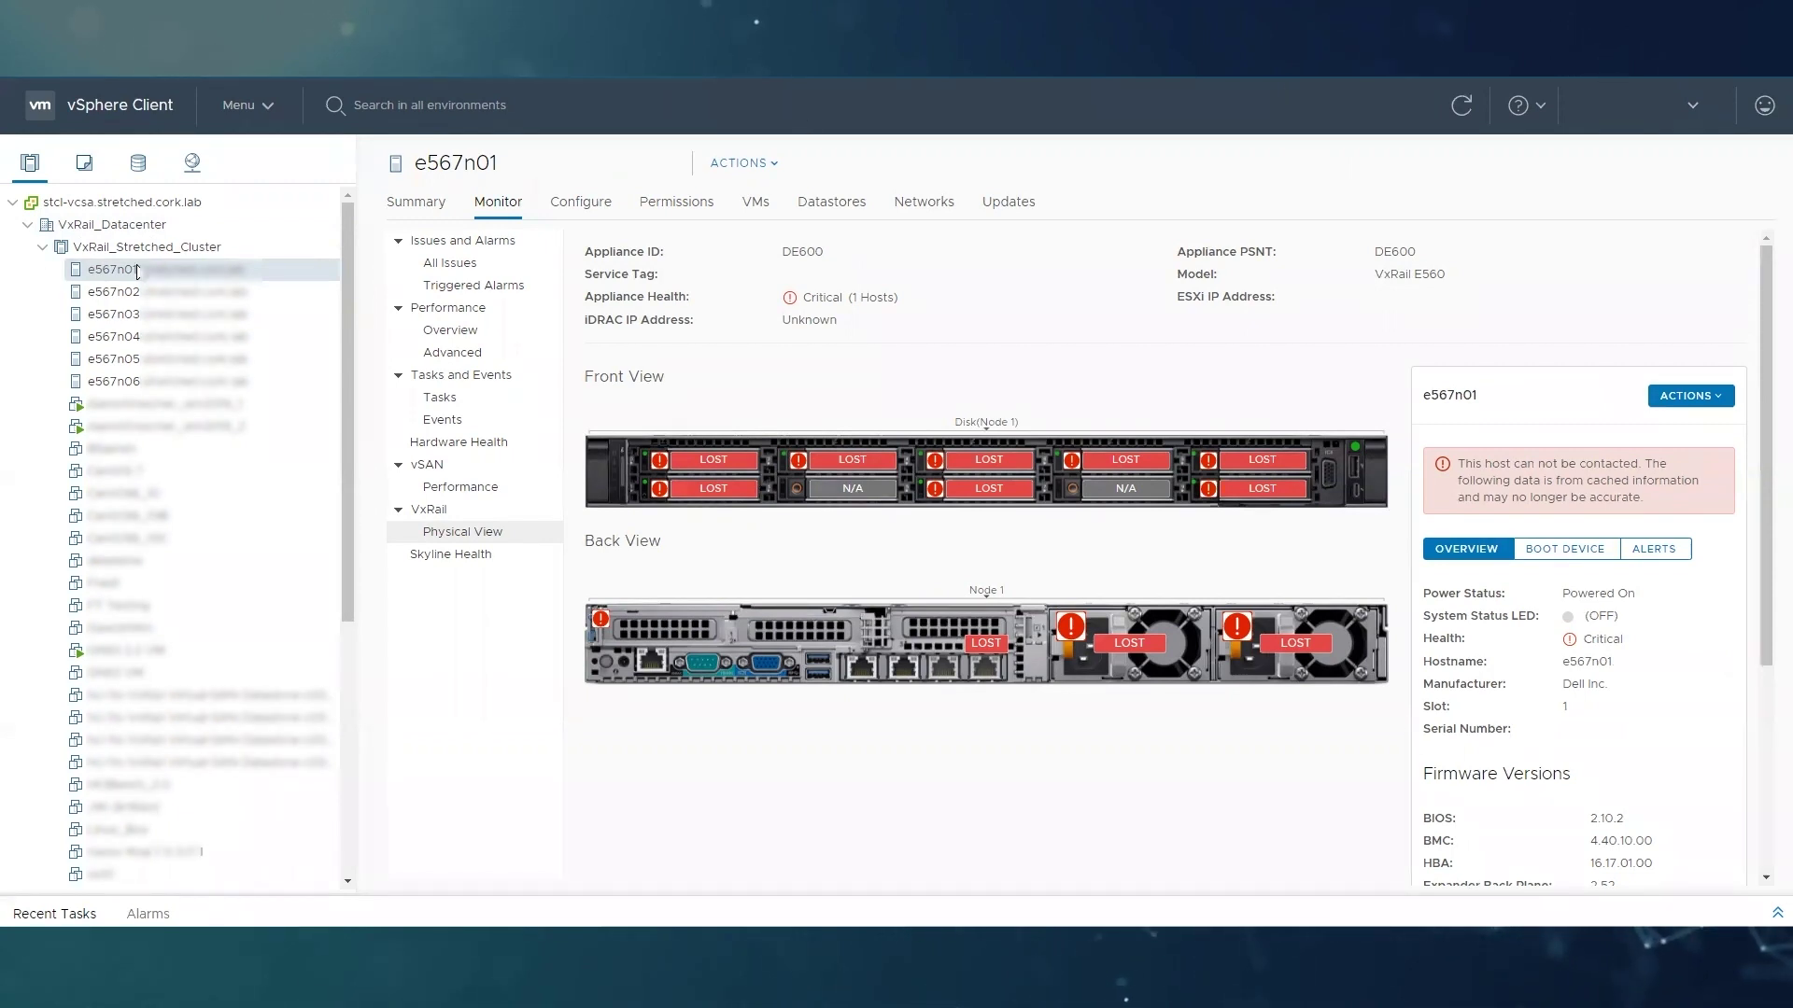
left_click(583, 202)
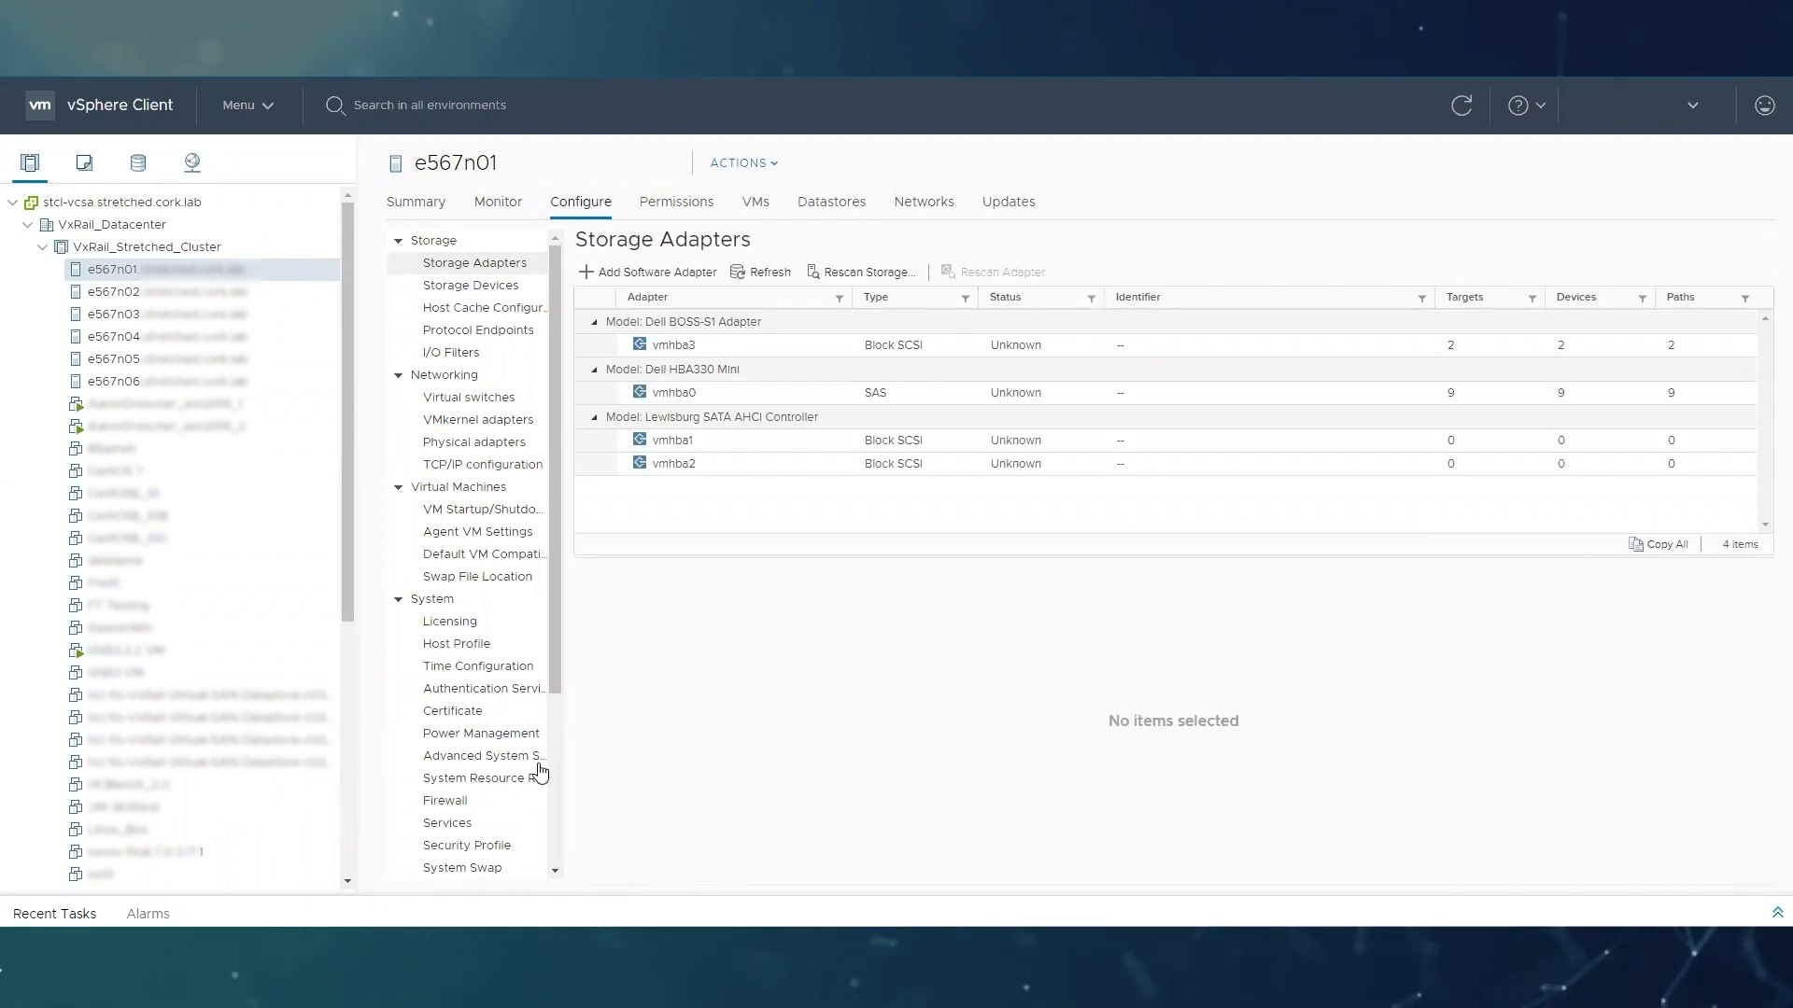
Confirm SSH is Running in e567n01's Services list and copy the host name for PuTTY.
scroll(486, 658, "down", 2)
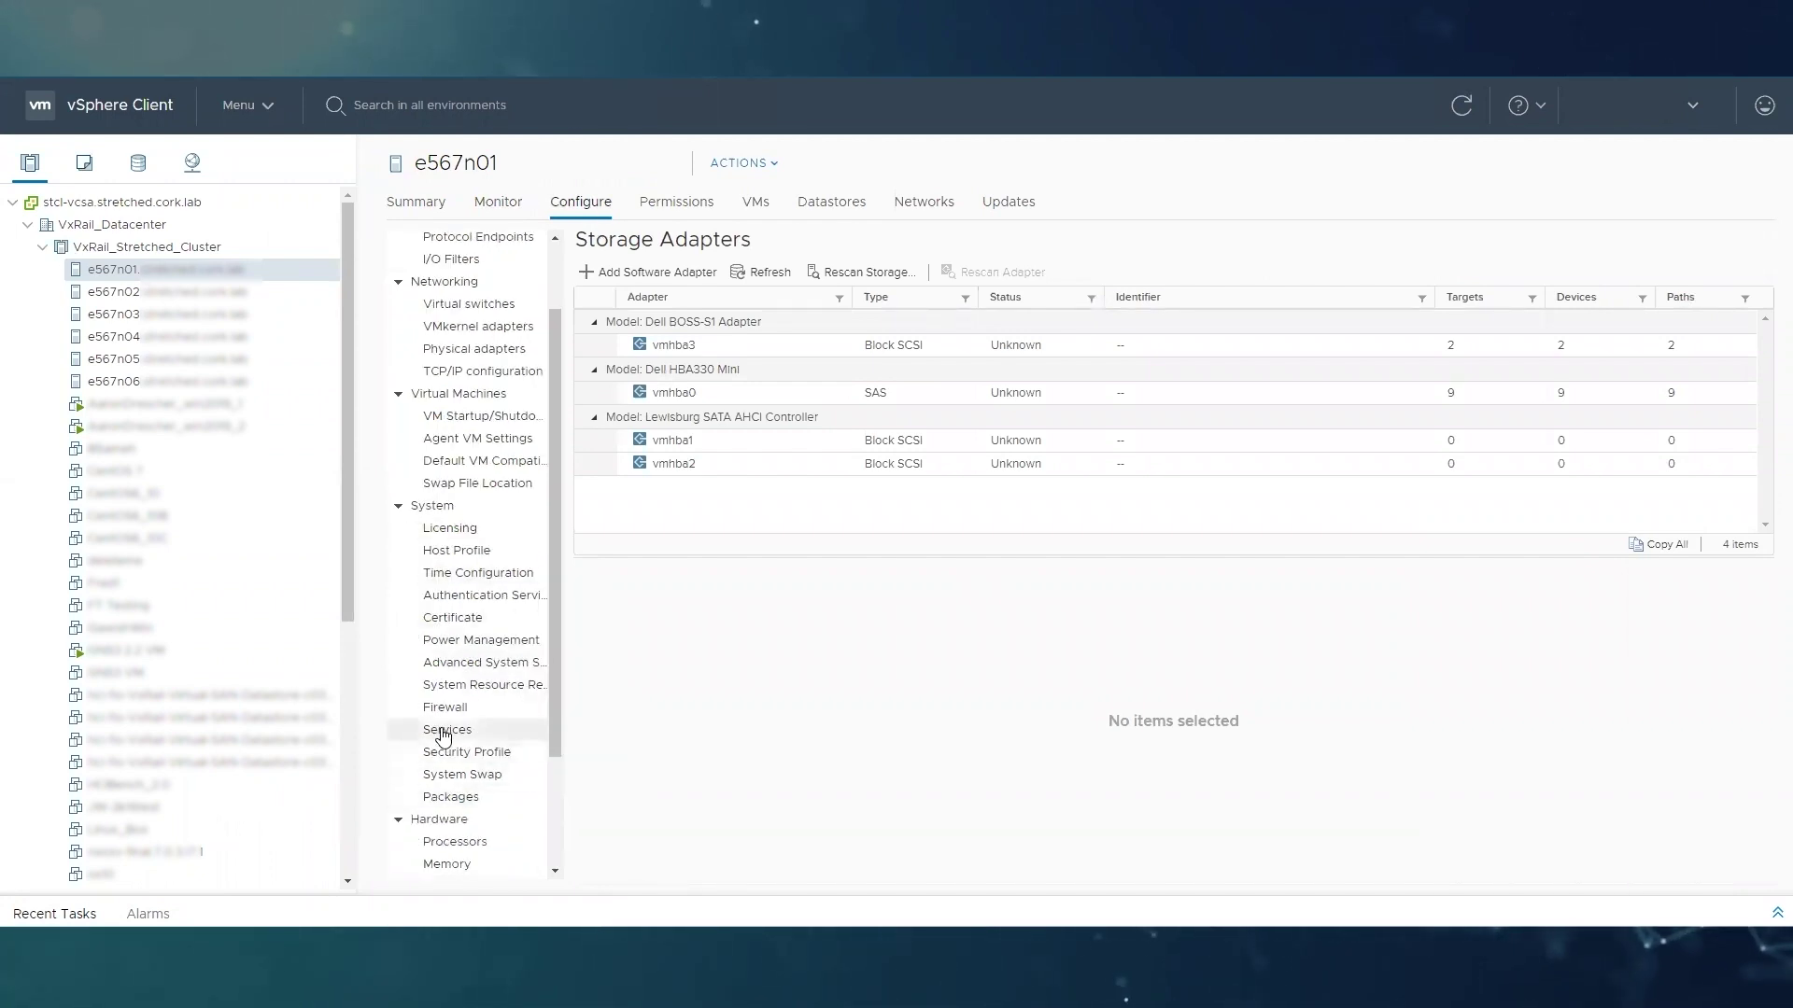
left_click(597, 378)
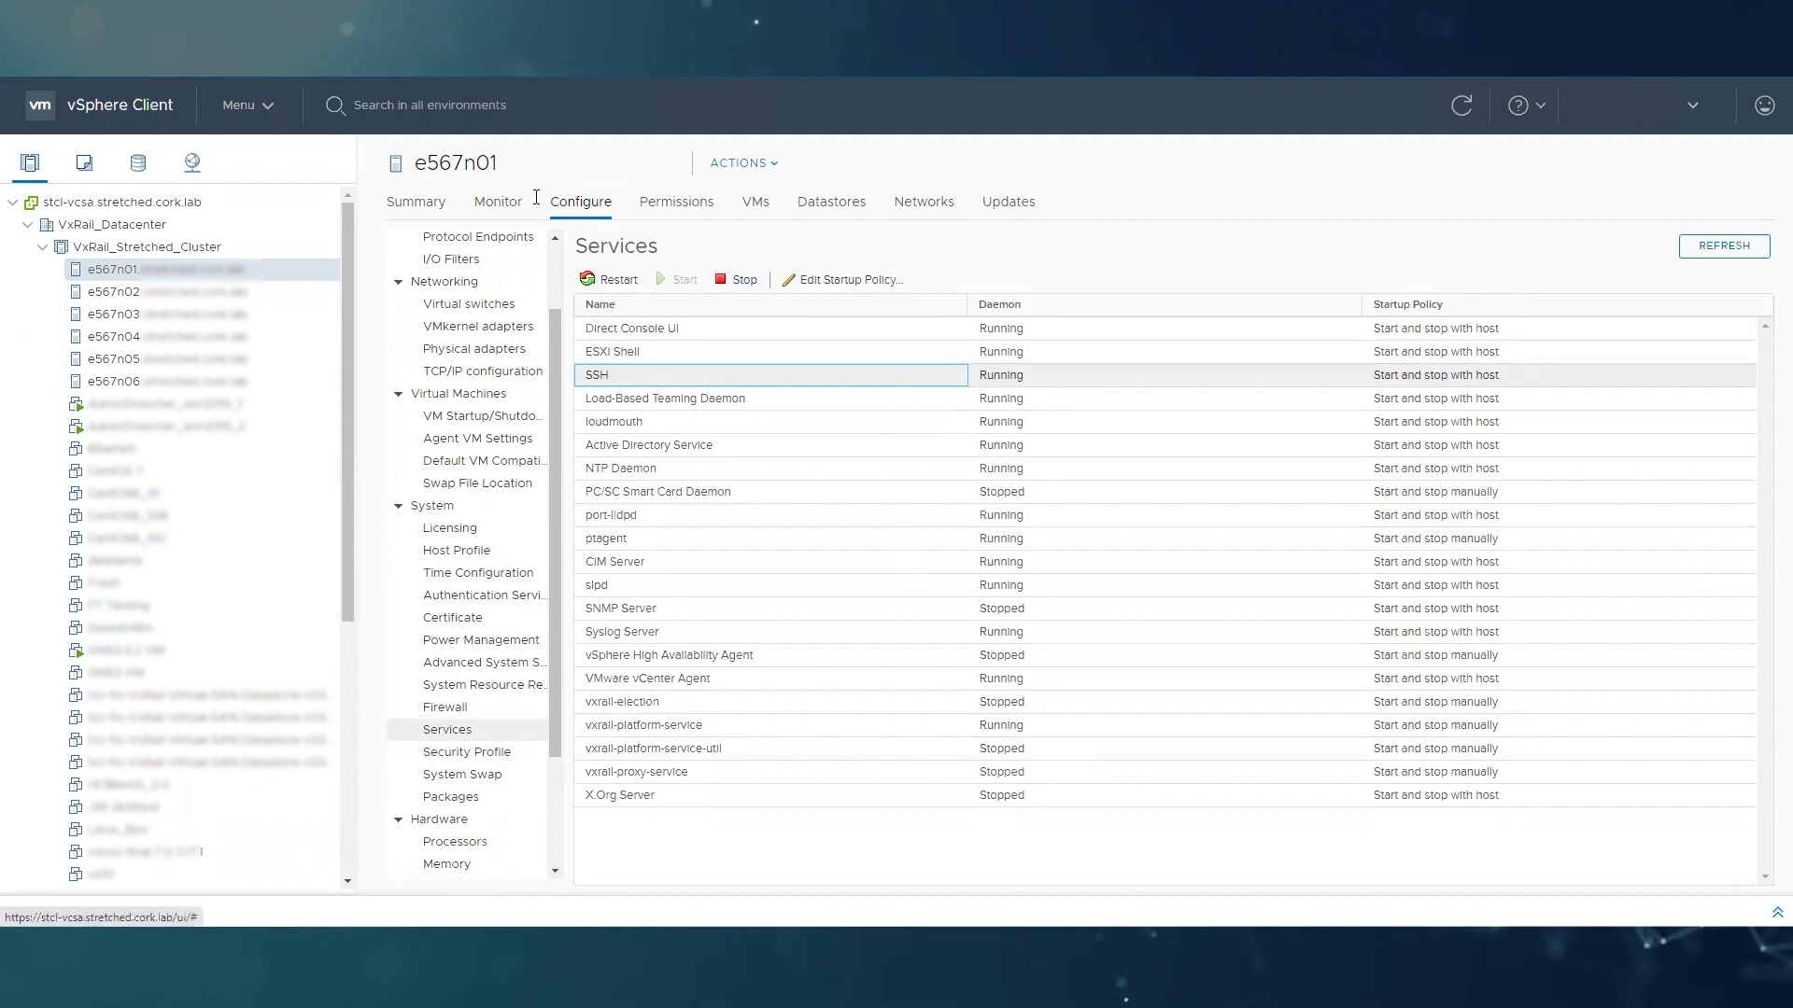
left_click(498, 161)
double_click(498, 163)
key("ctrl+c")
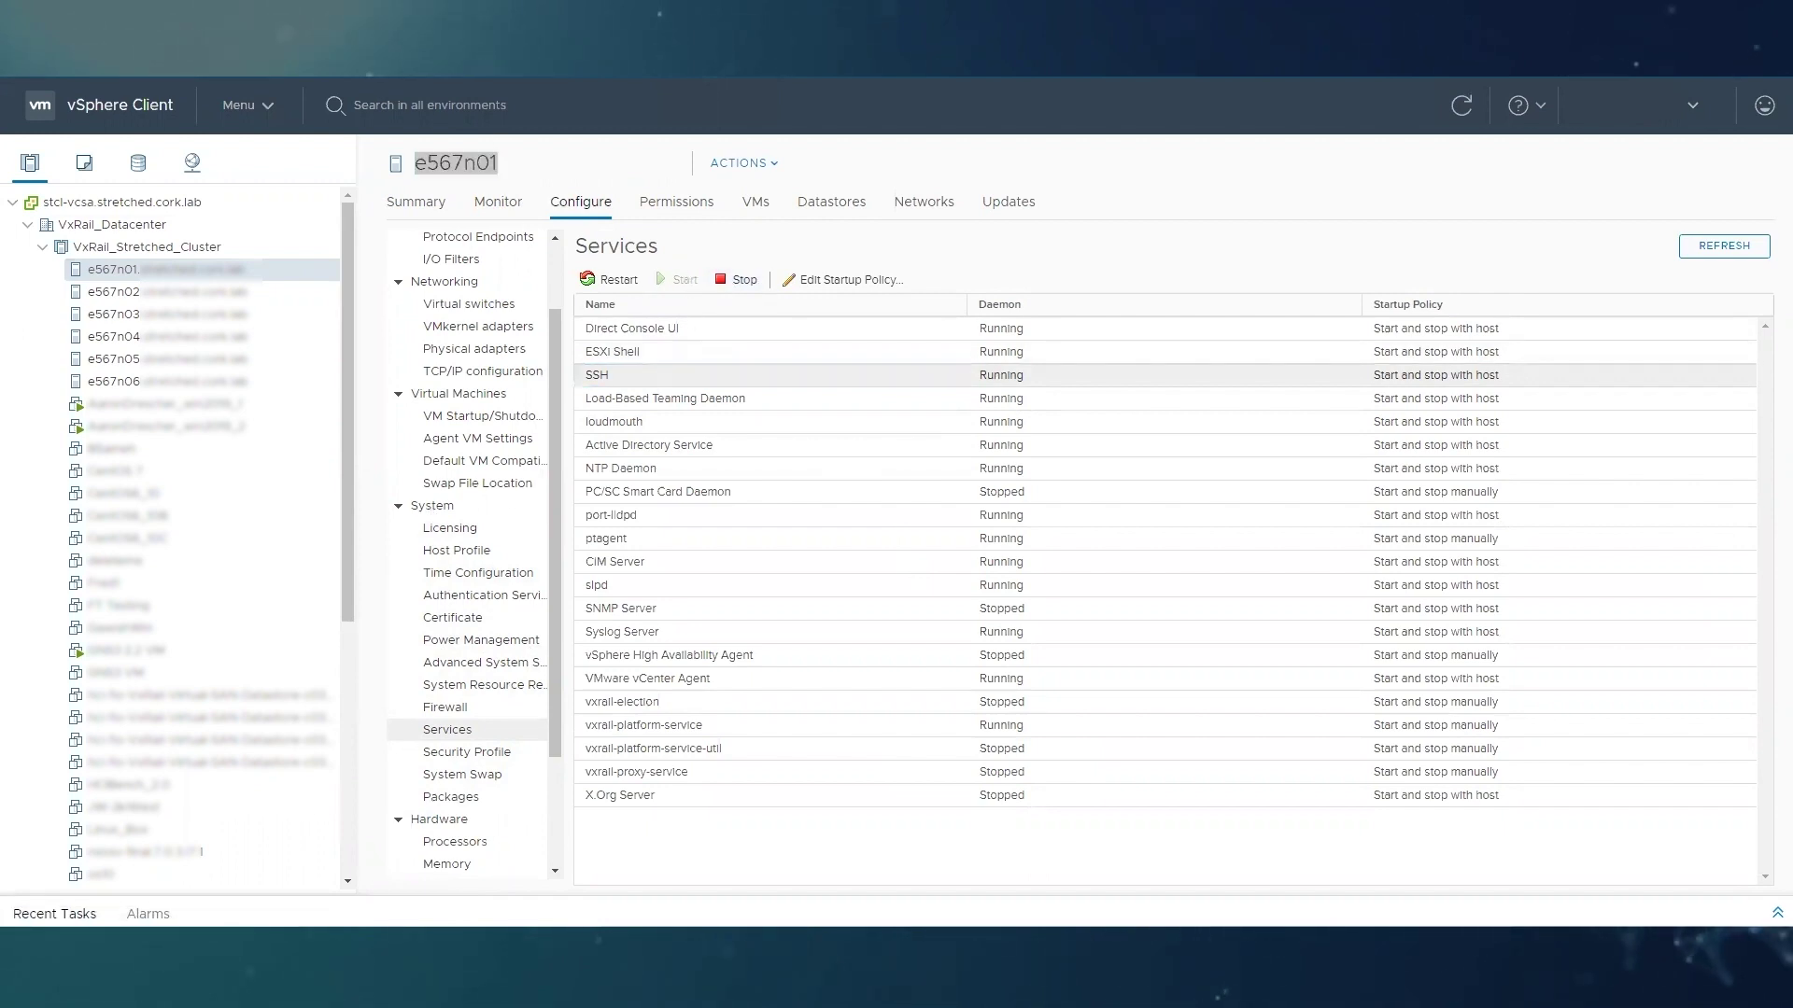
left_click(302, 848)
Open a maximized PuTTY SSH session to e567n01 on port 22.
key("ctrl+v")
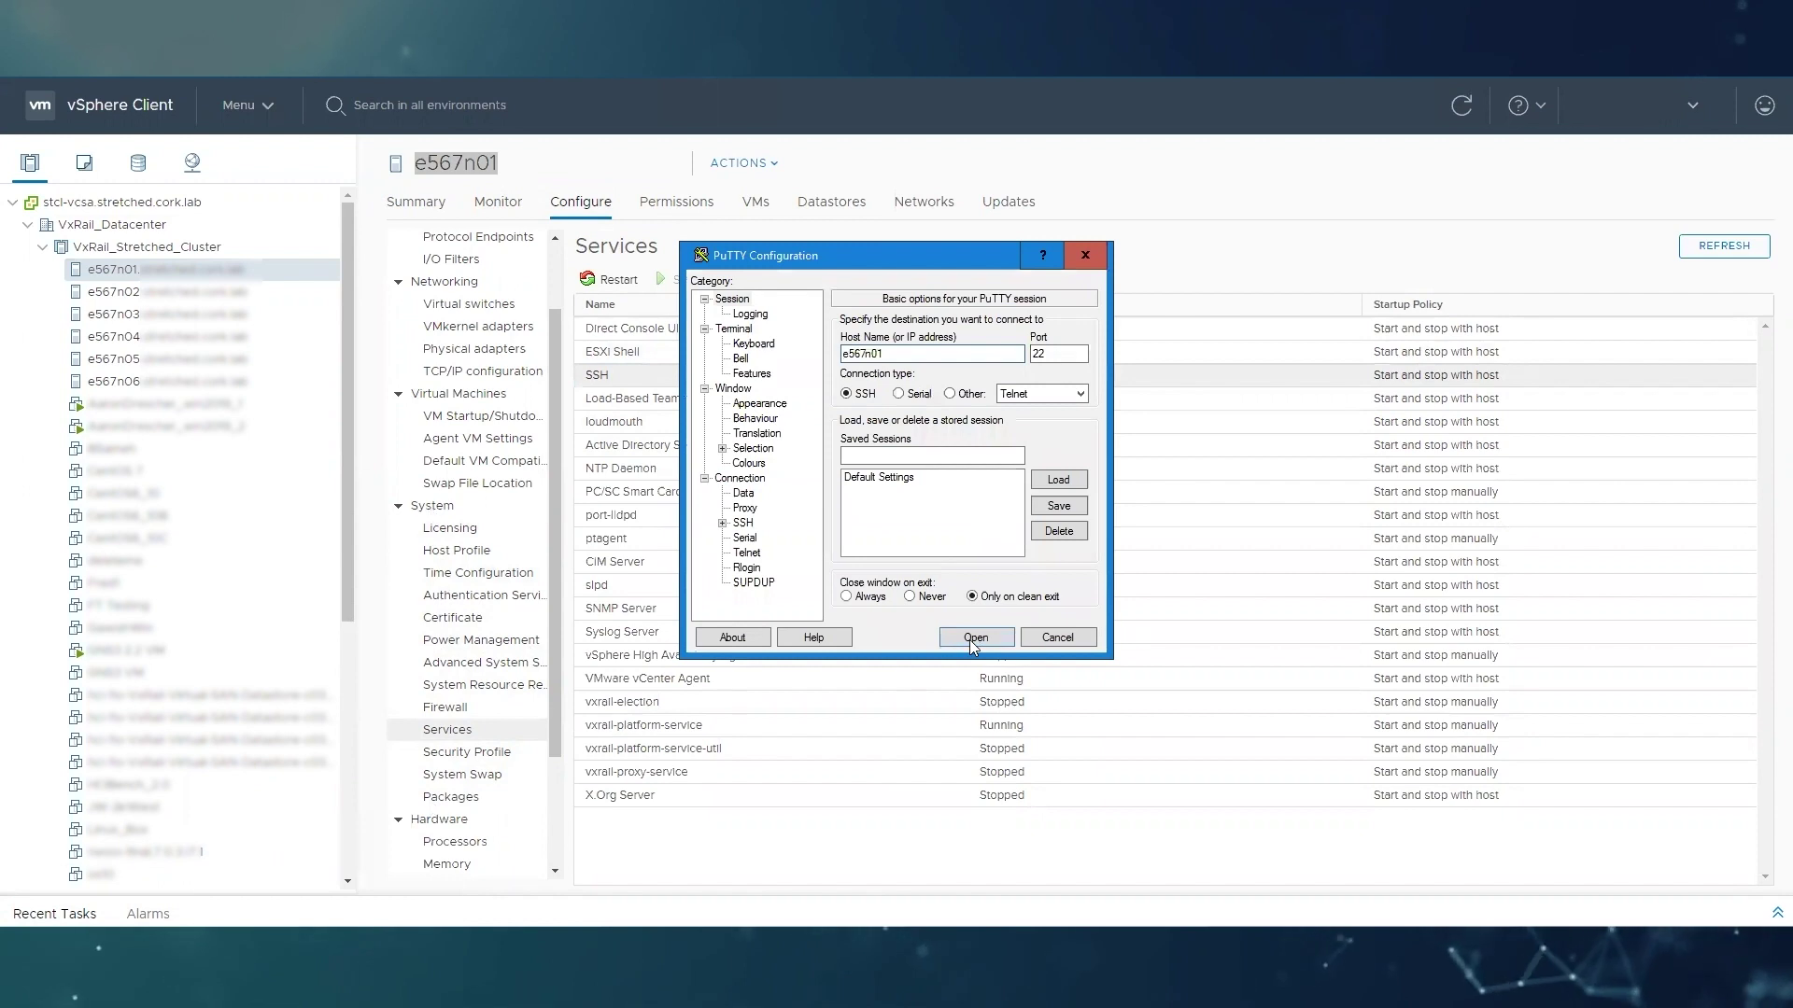
left_click(975, 637)
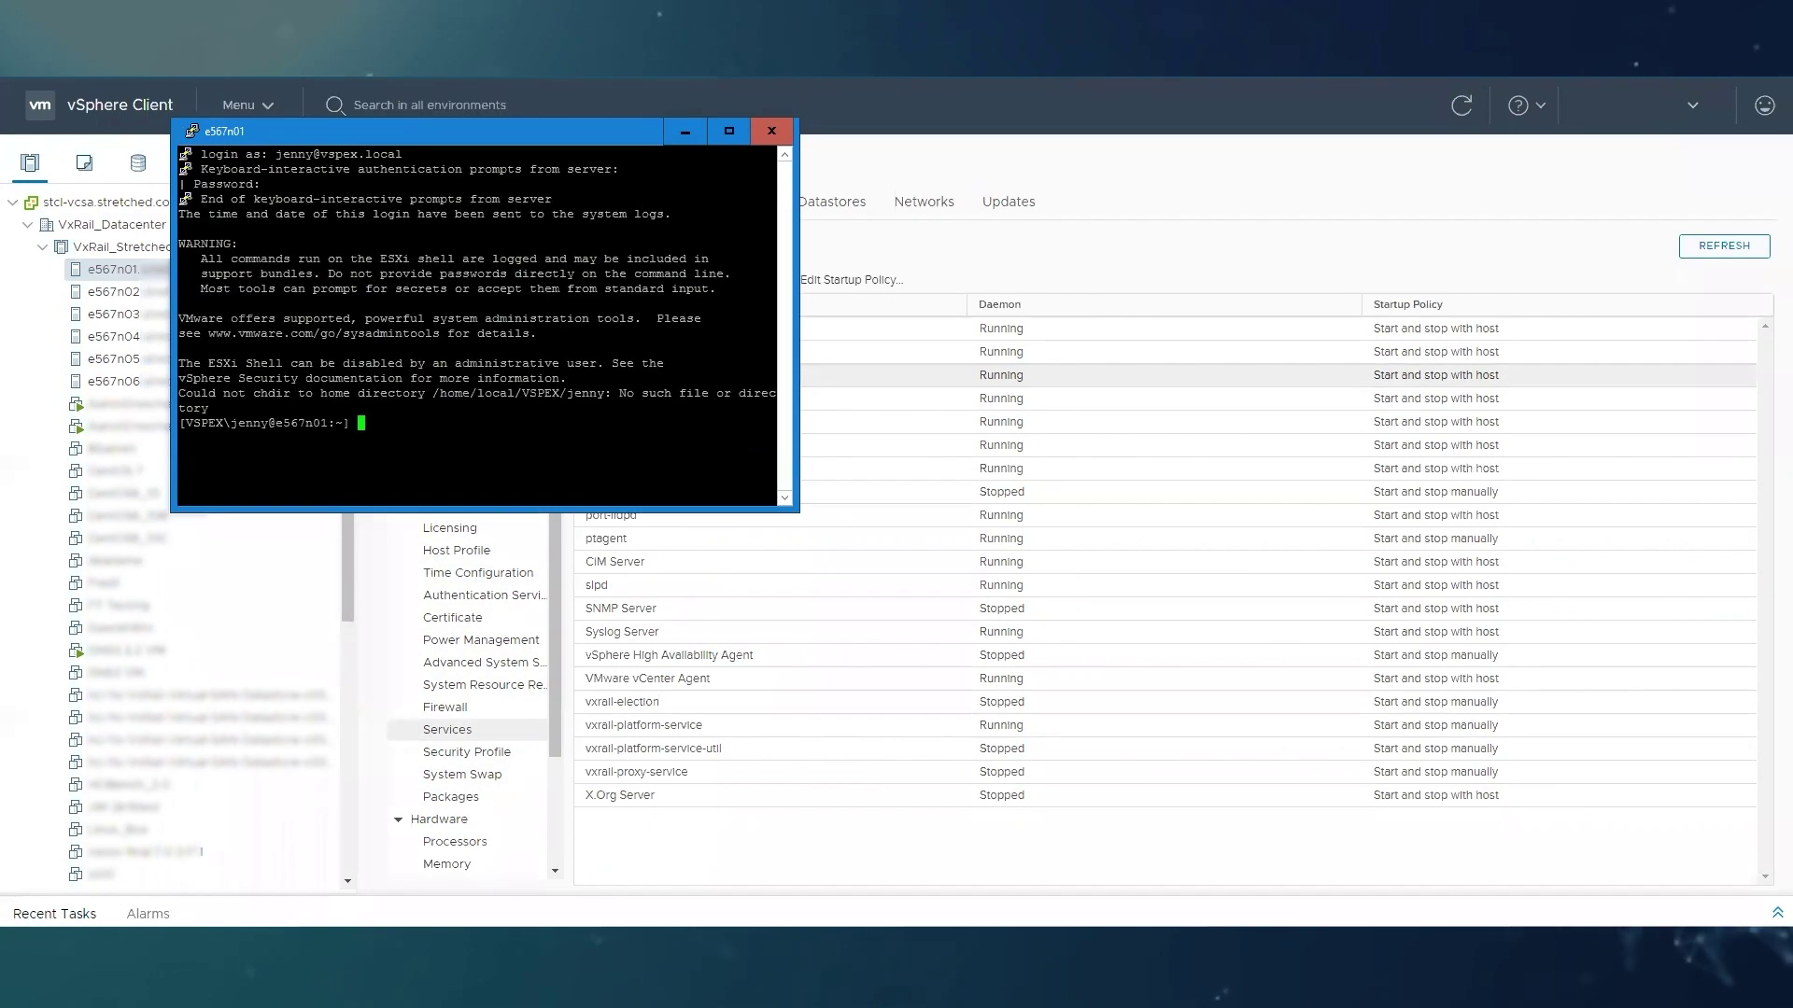
double_click(342, 137)
key("Return")
key("Return")
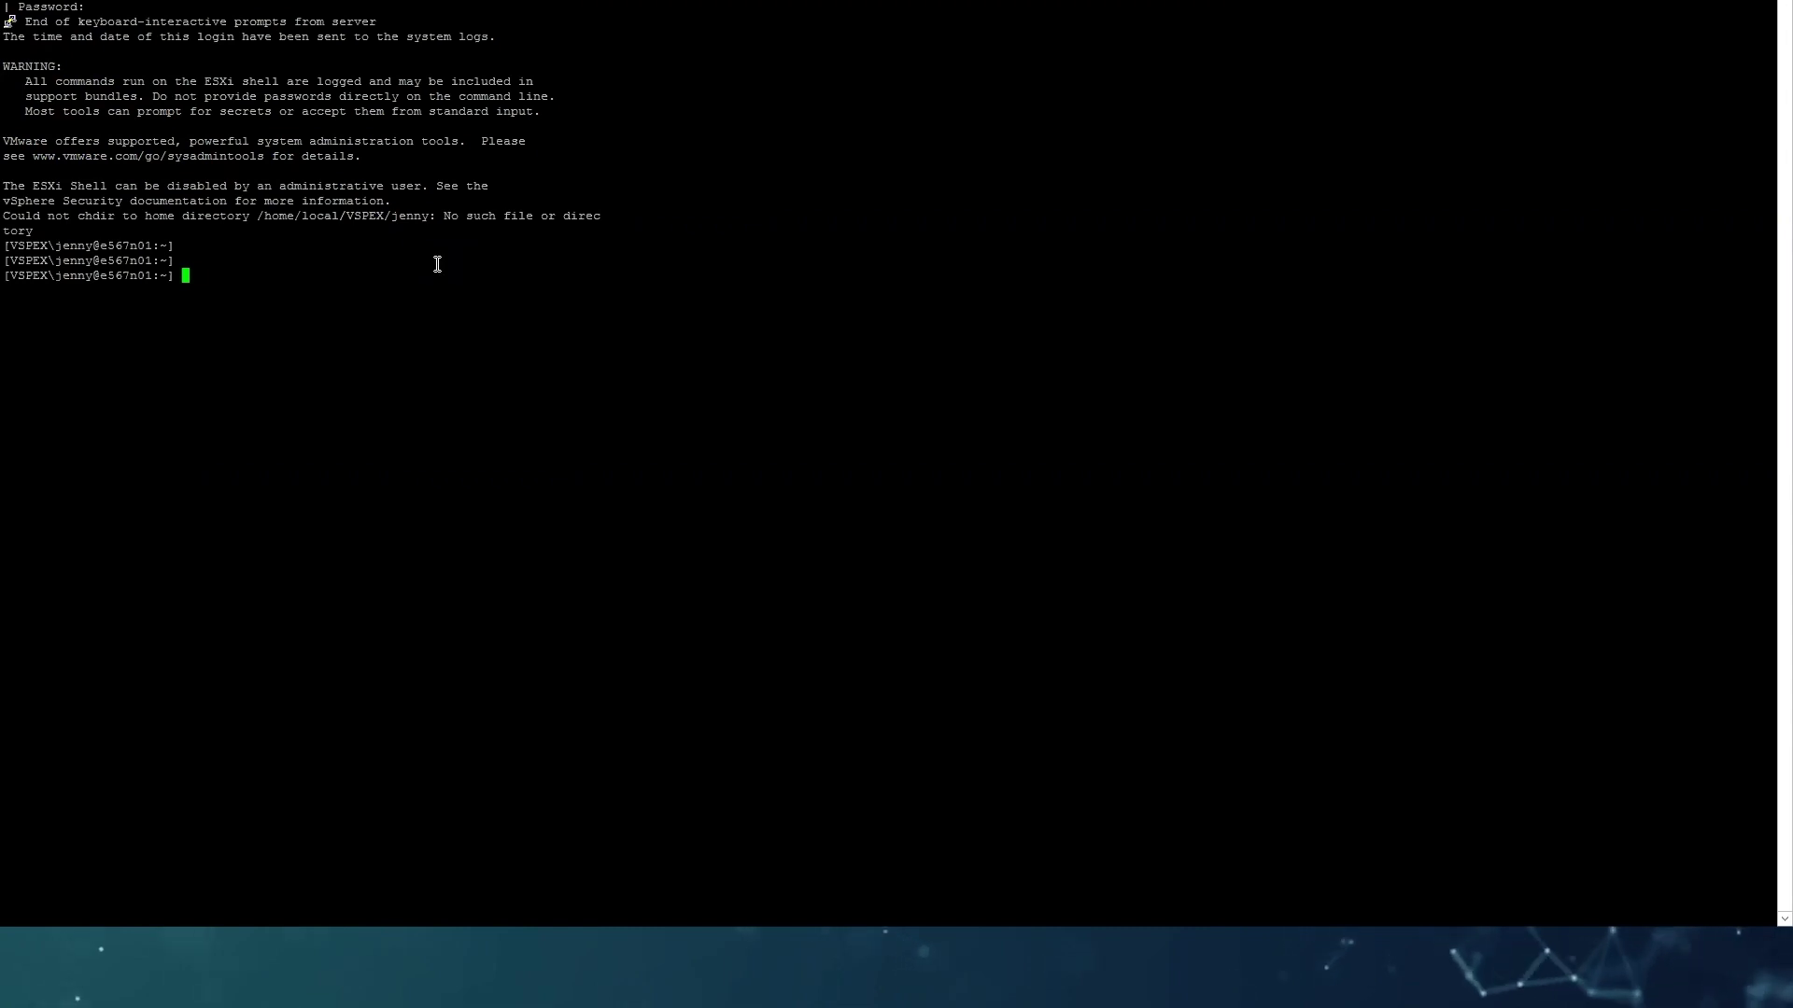
Find ipmitool_static with find / -name, then run it with 'lan print 1' to list BMC LAN settings.
type("find /")
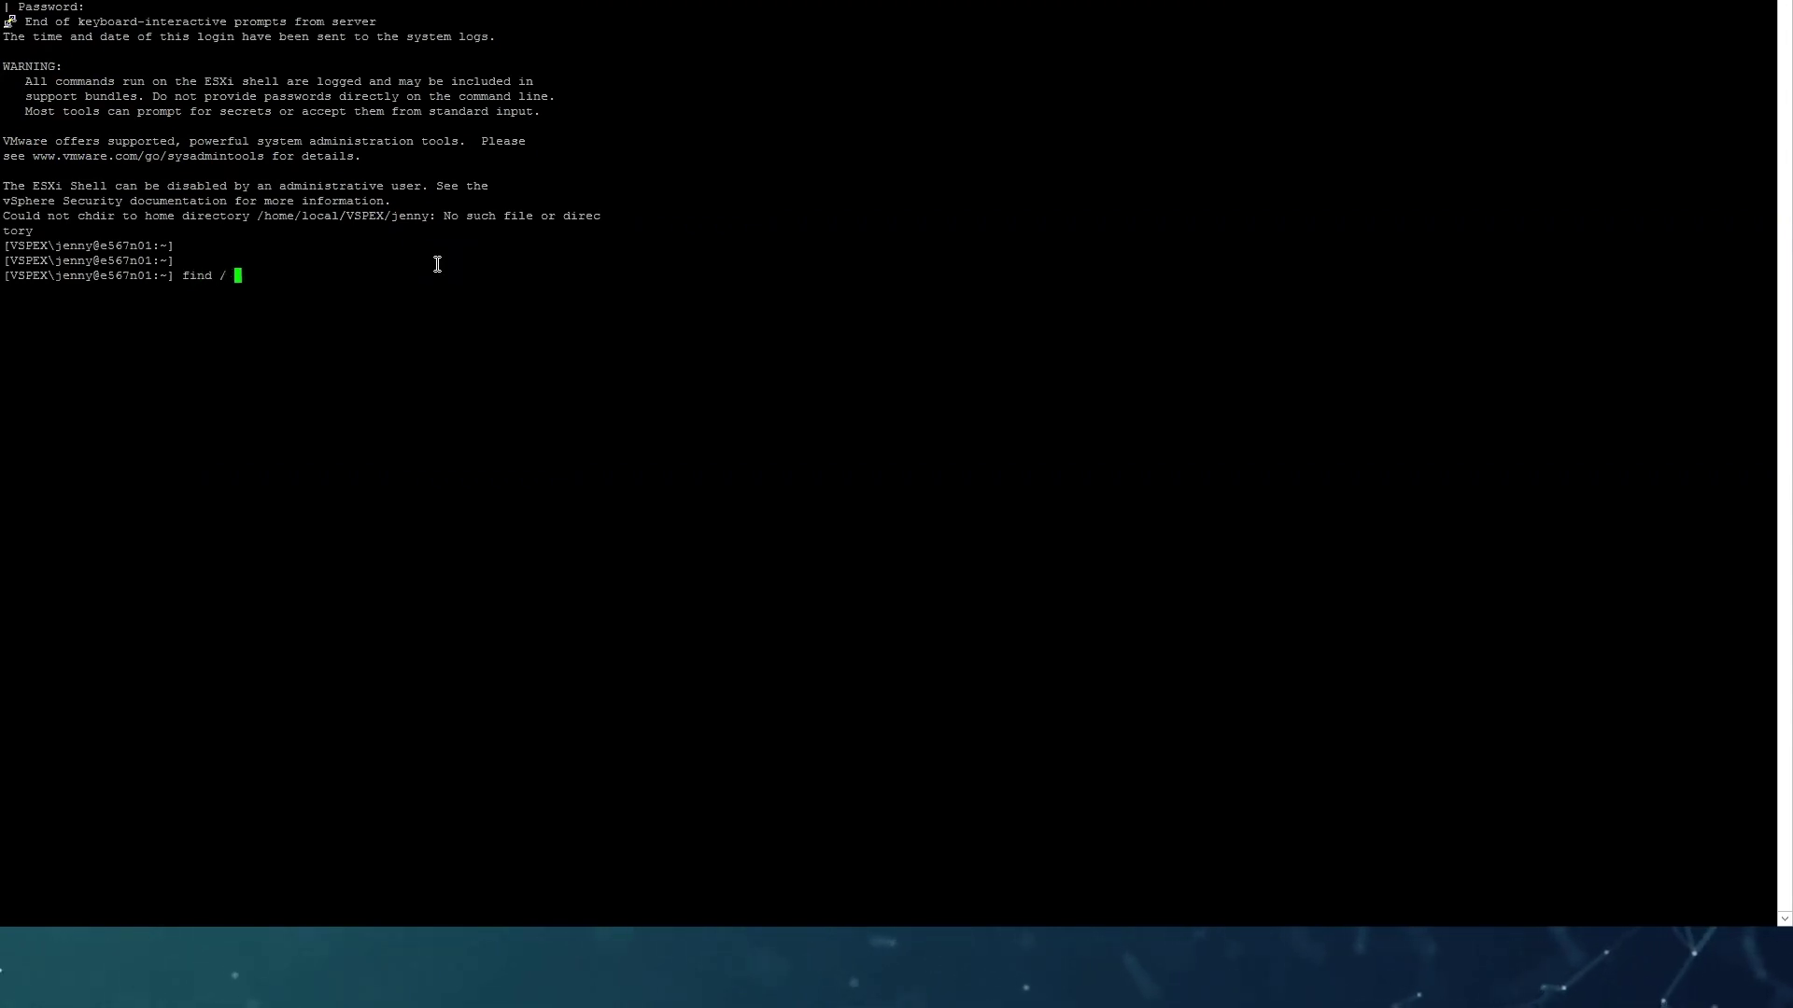
type("-name ipmitool_static")
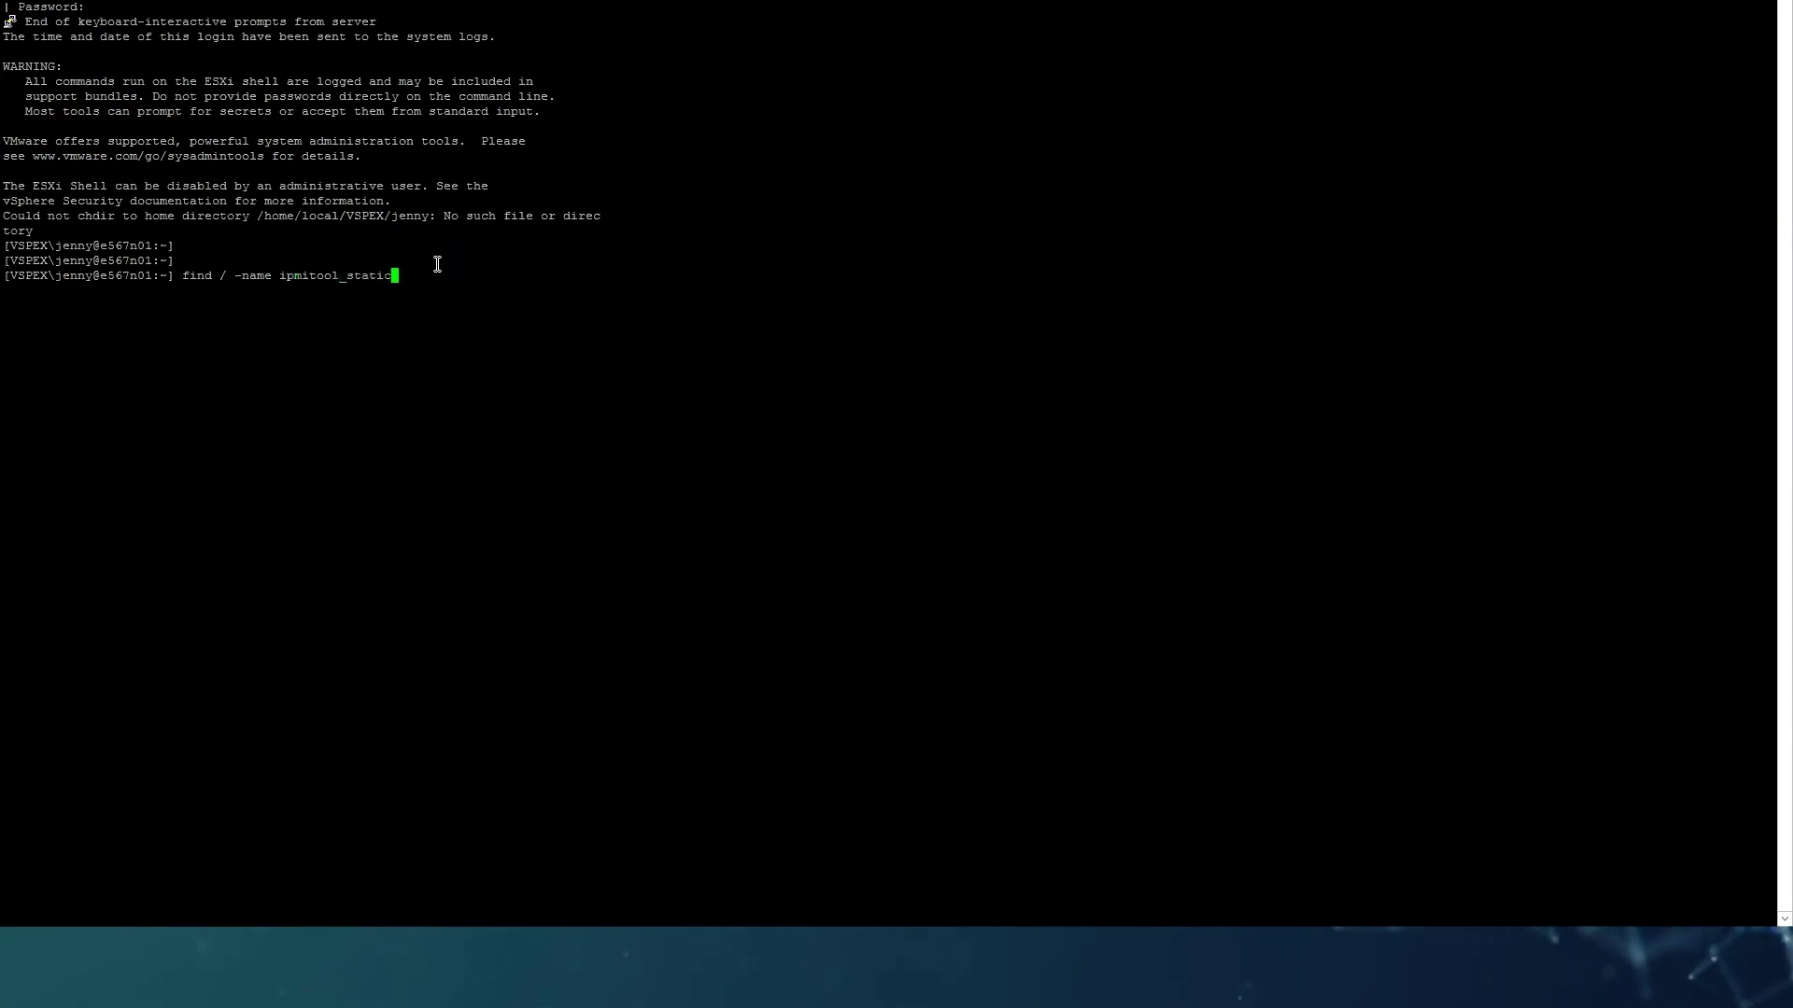
key("Return")
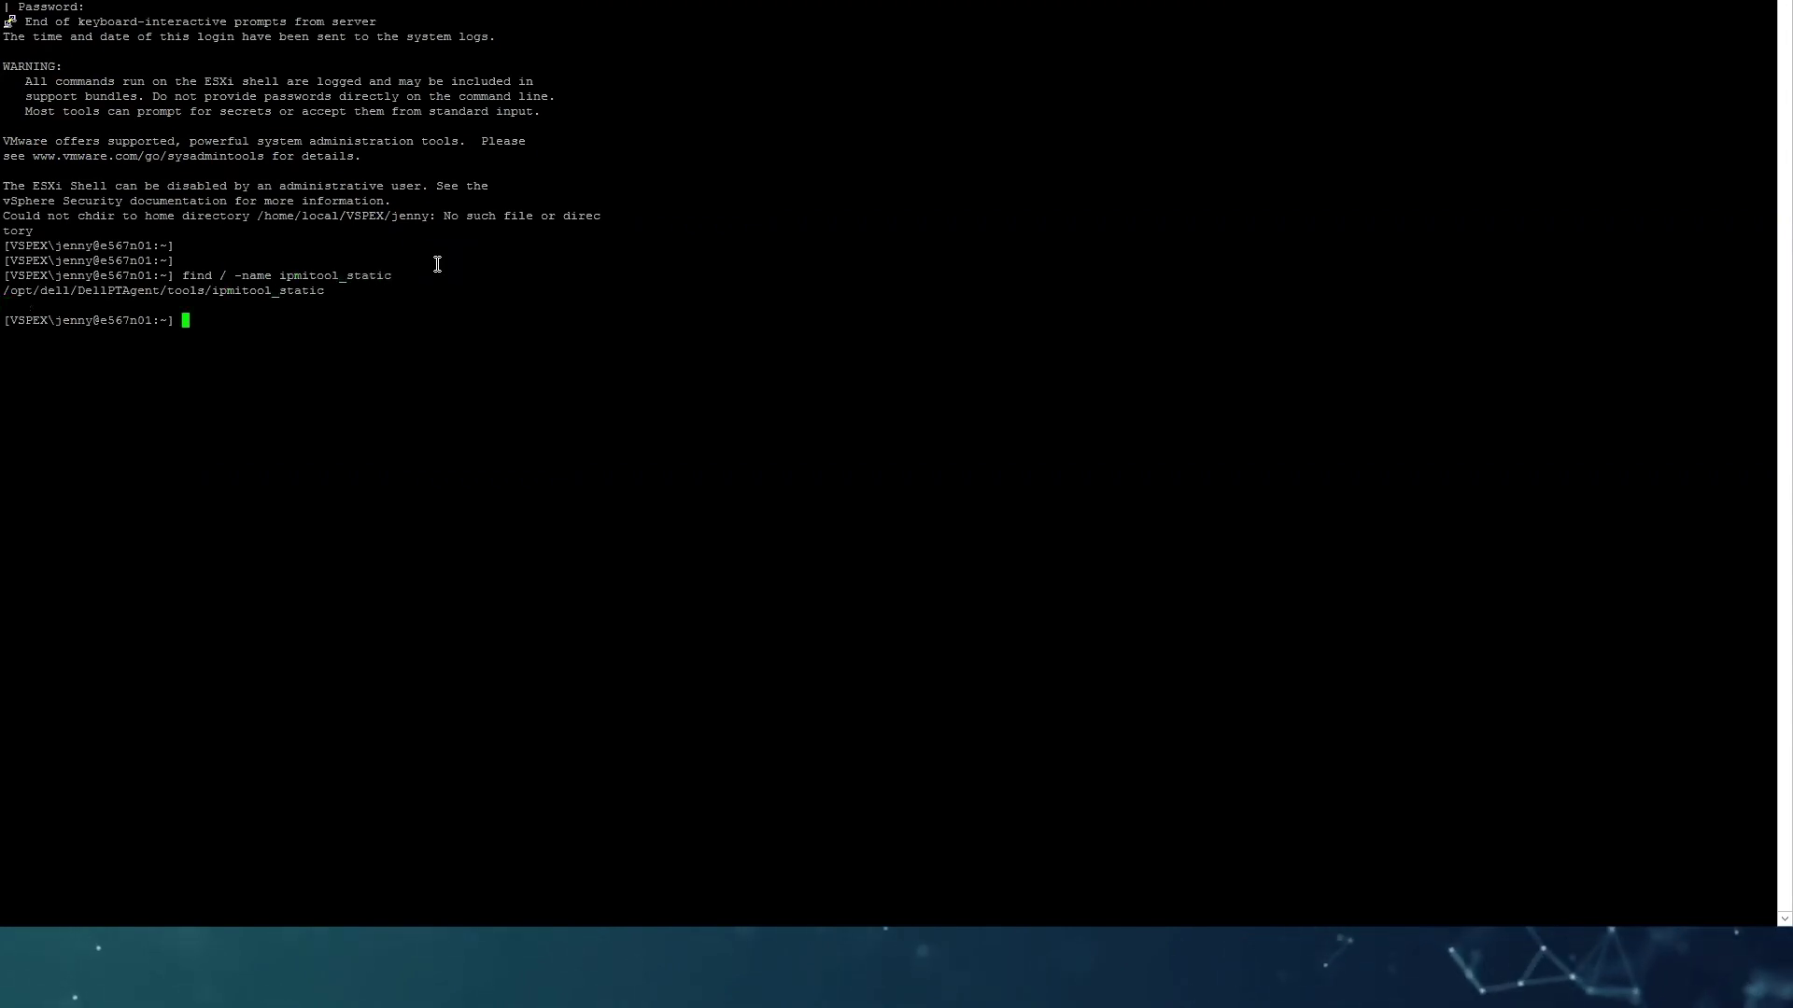
double_click(289, 292)
right_click(404, 324)
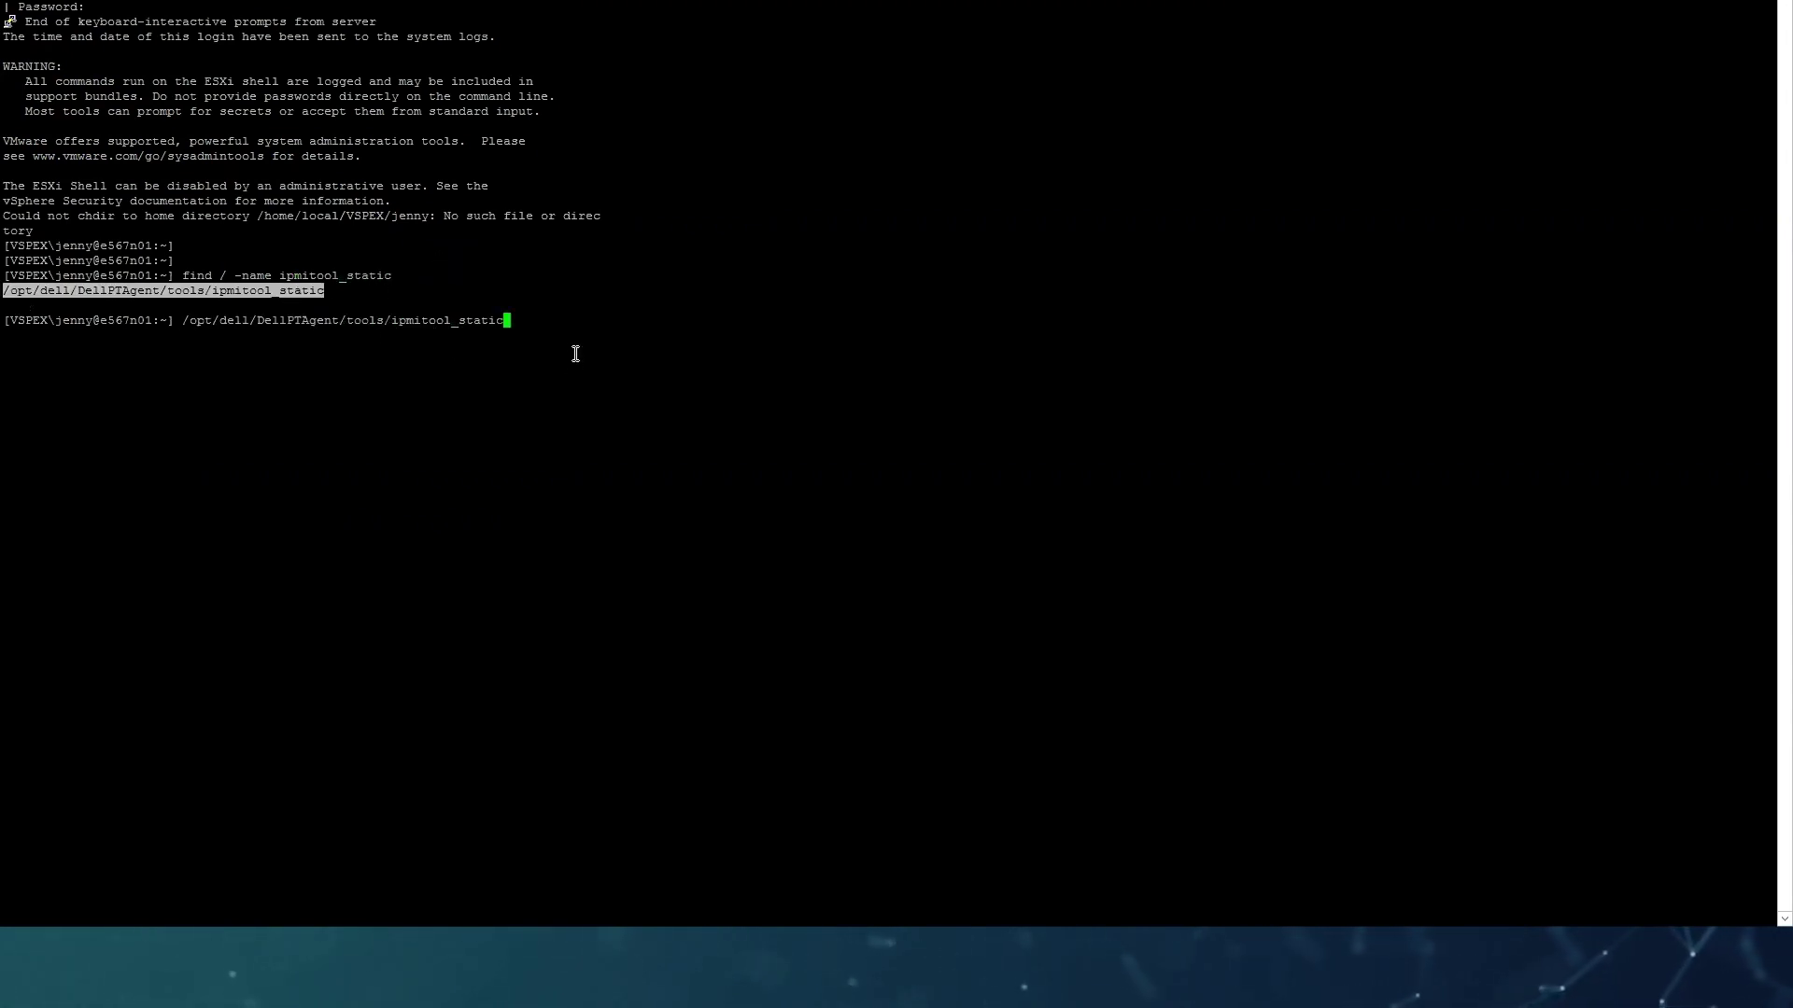
type("lan print 1")
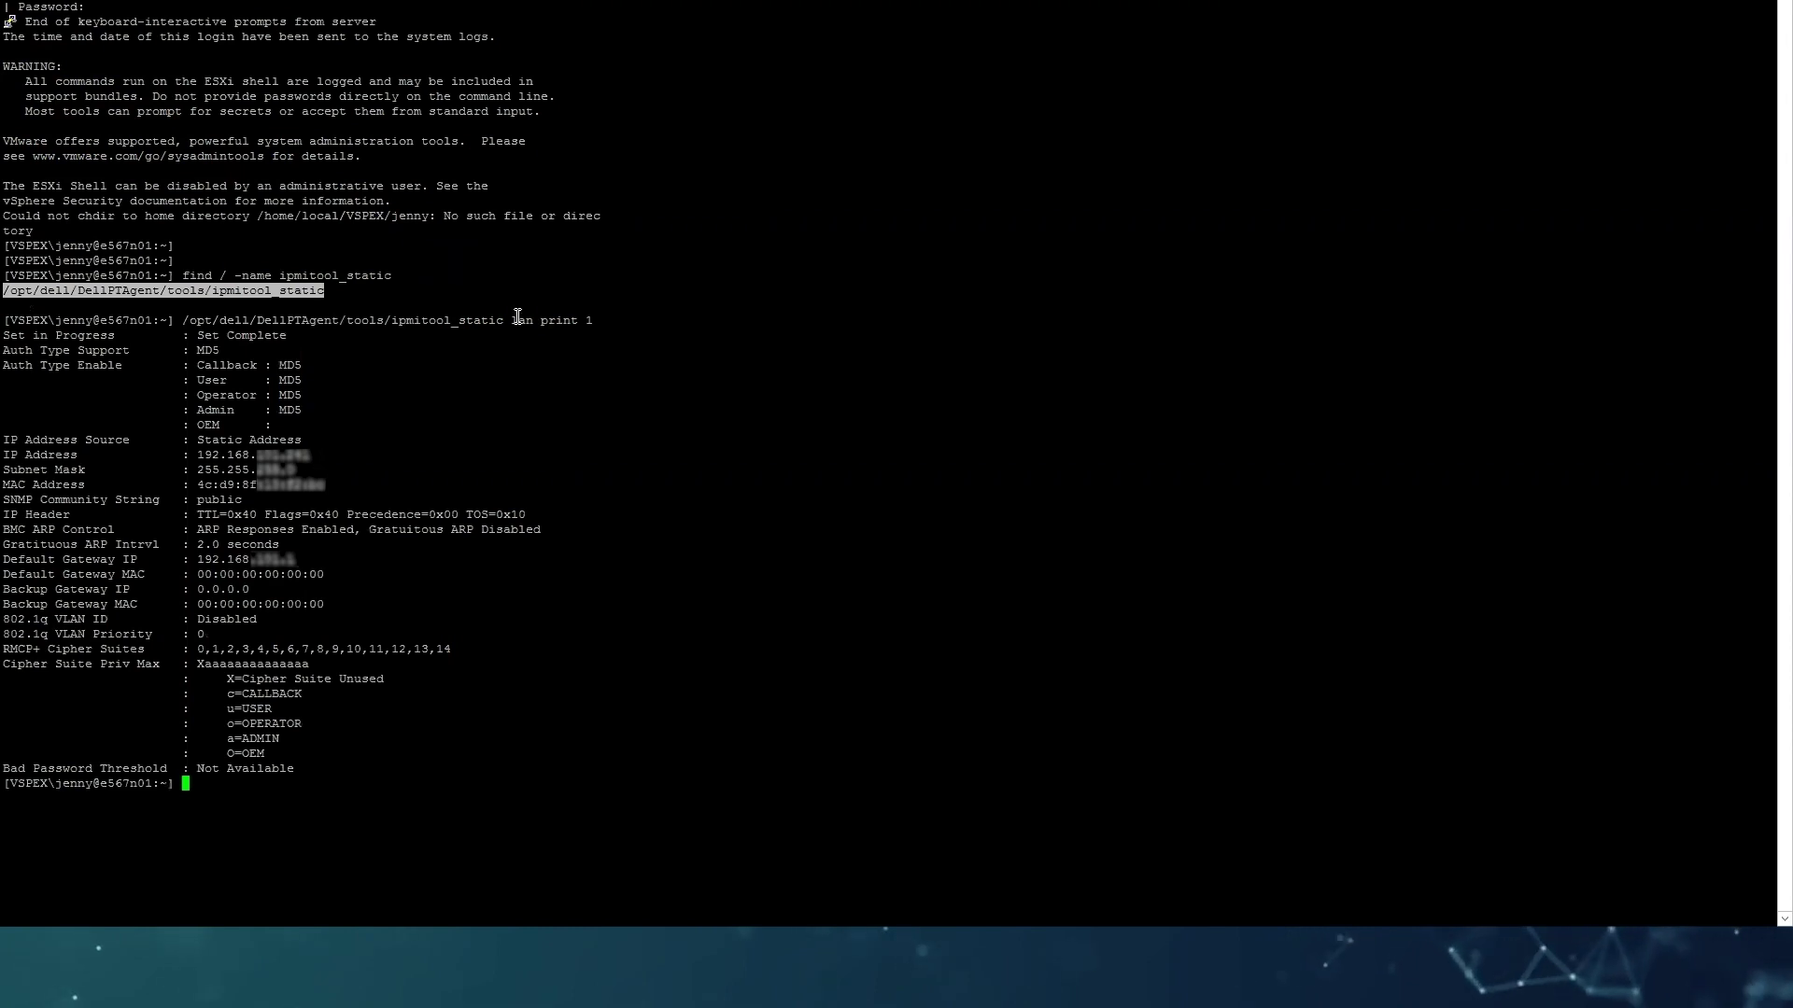
left_click_drag(548, 321, 317, 320)
left_click_drag(197, 455, 306, 448)
left_click(307, 447)
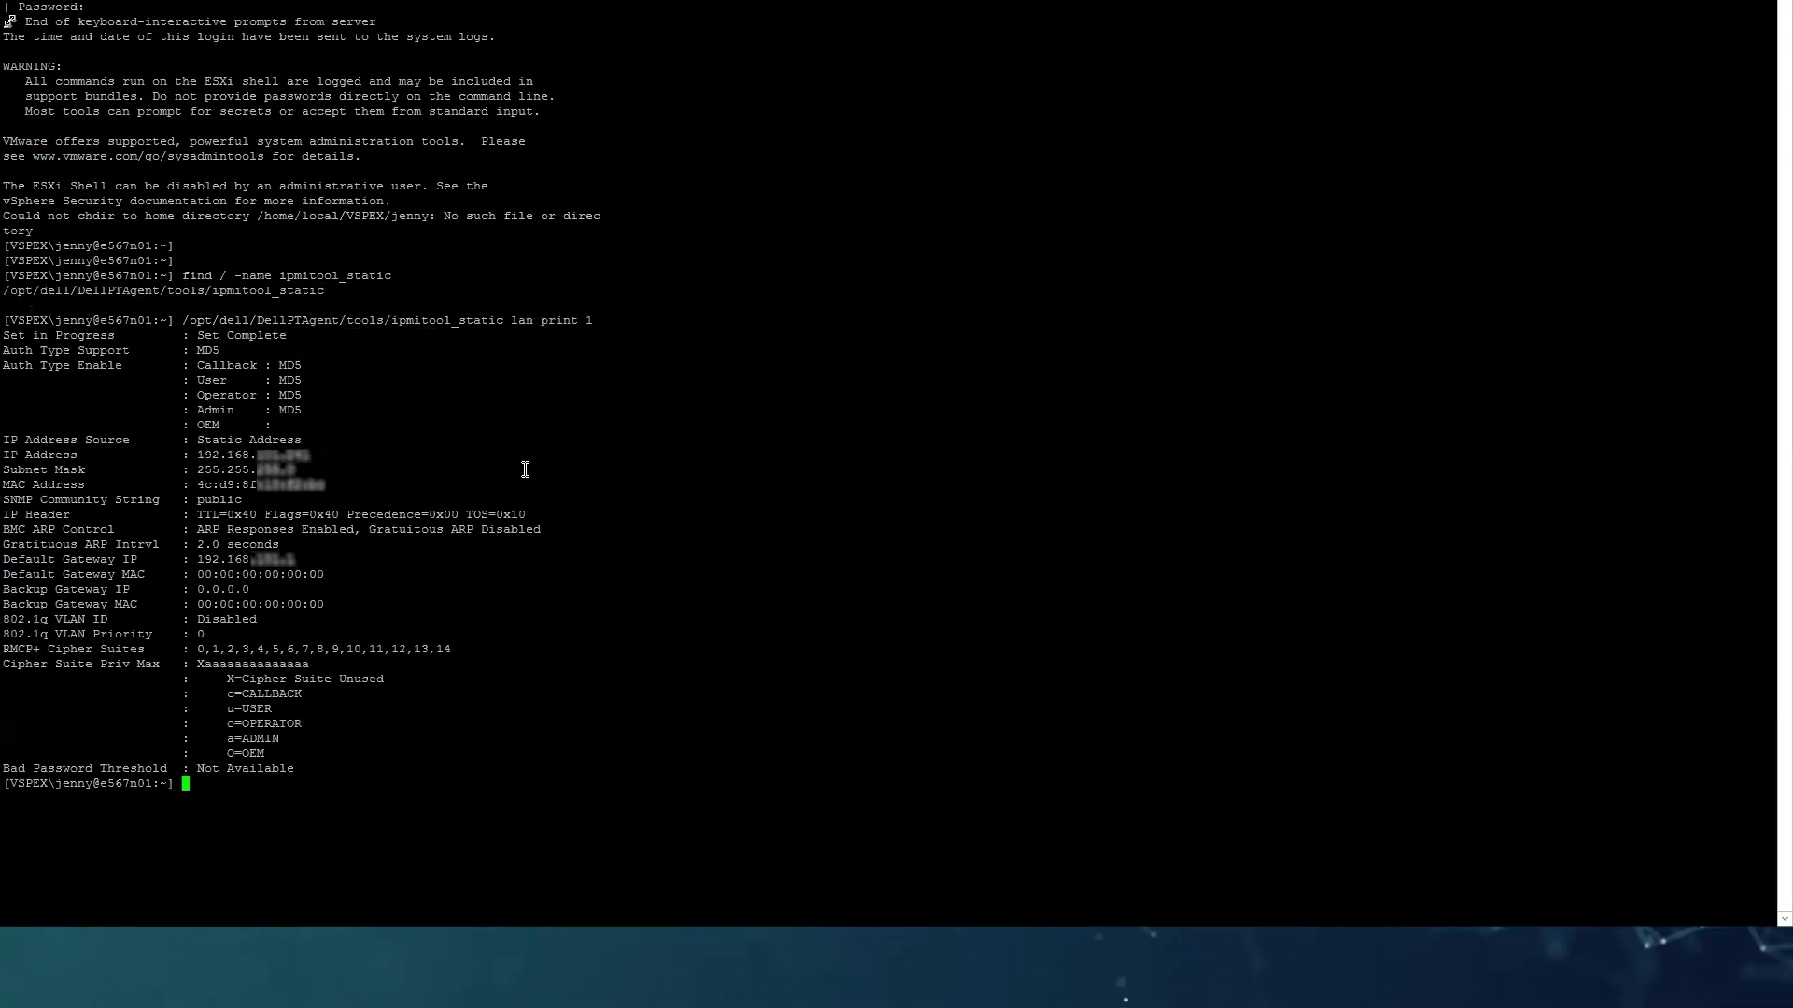
key("Return")
key("Return")
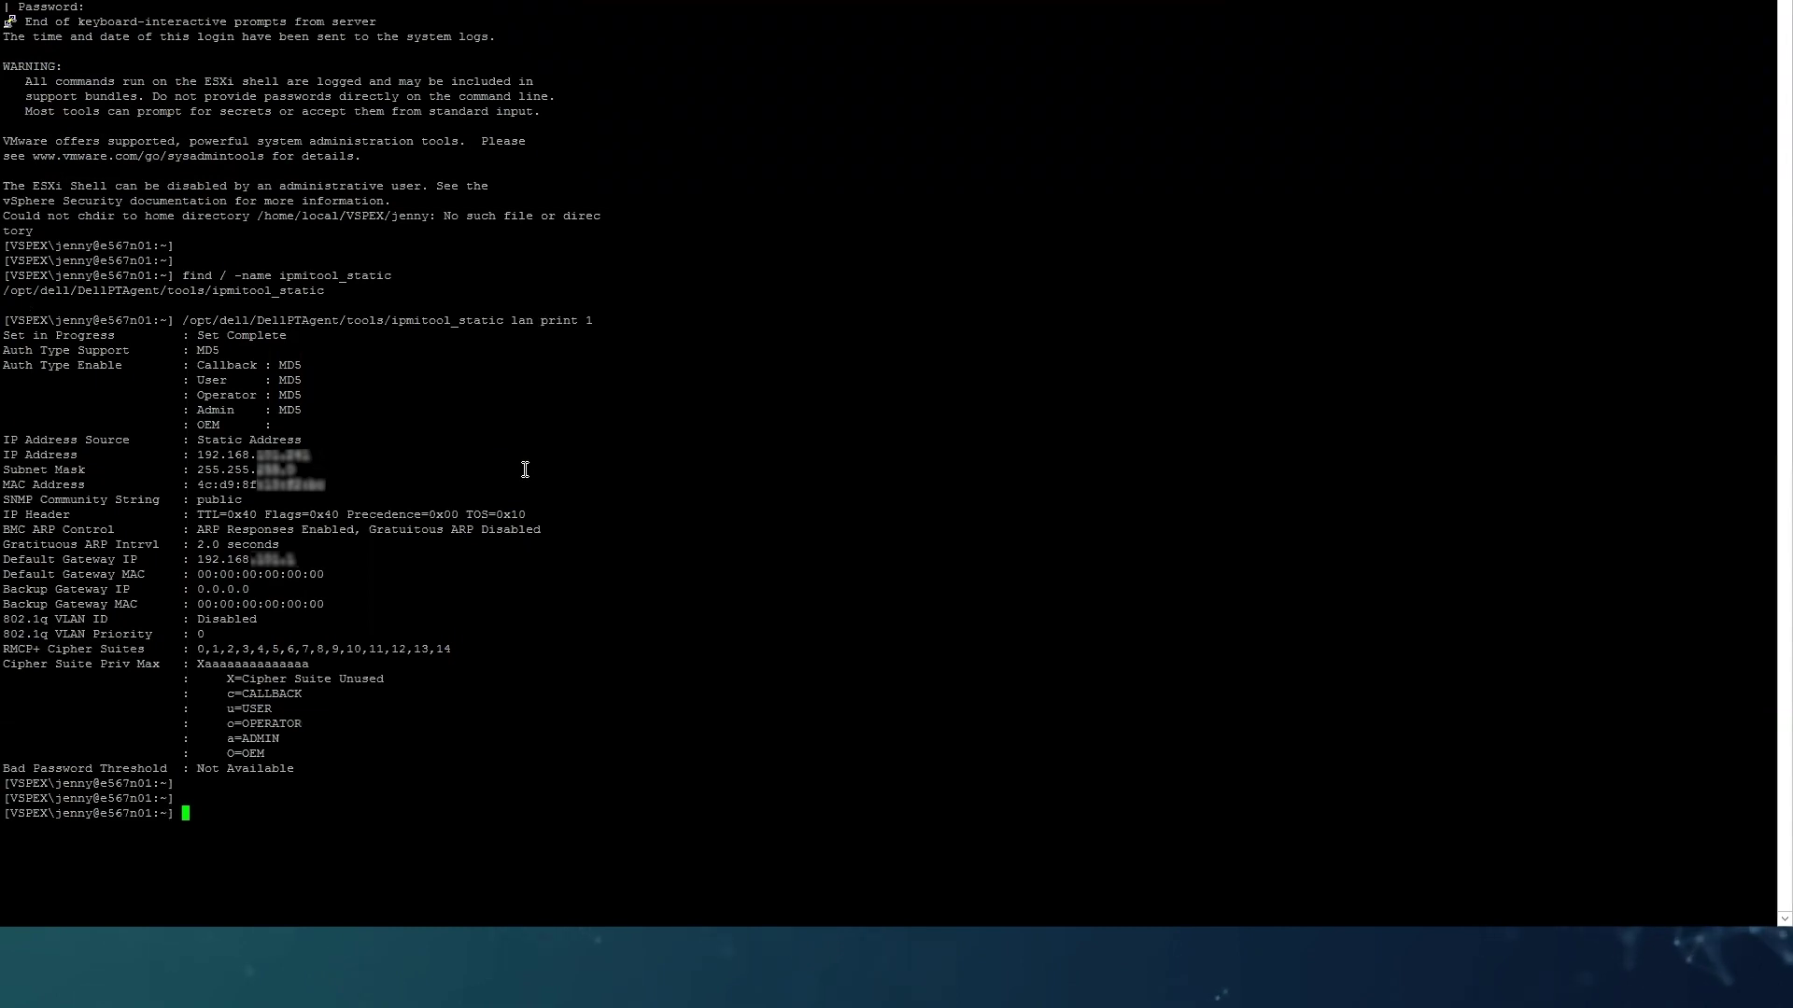
Clear the BMC event log with 'ipmitool_static sel clear'.
key("Up")
key("BackSpace")
key("BackSpace")
key("BackSpace")
key("BackSpace")
key("BackSpace")
key("BackSpace")
key("BackSpace")
key("BackSpace")
key("BackSpace")
key("BackSpace")
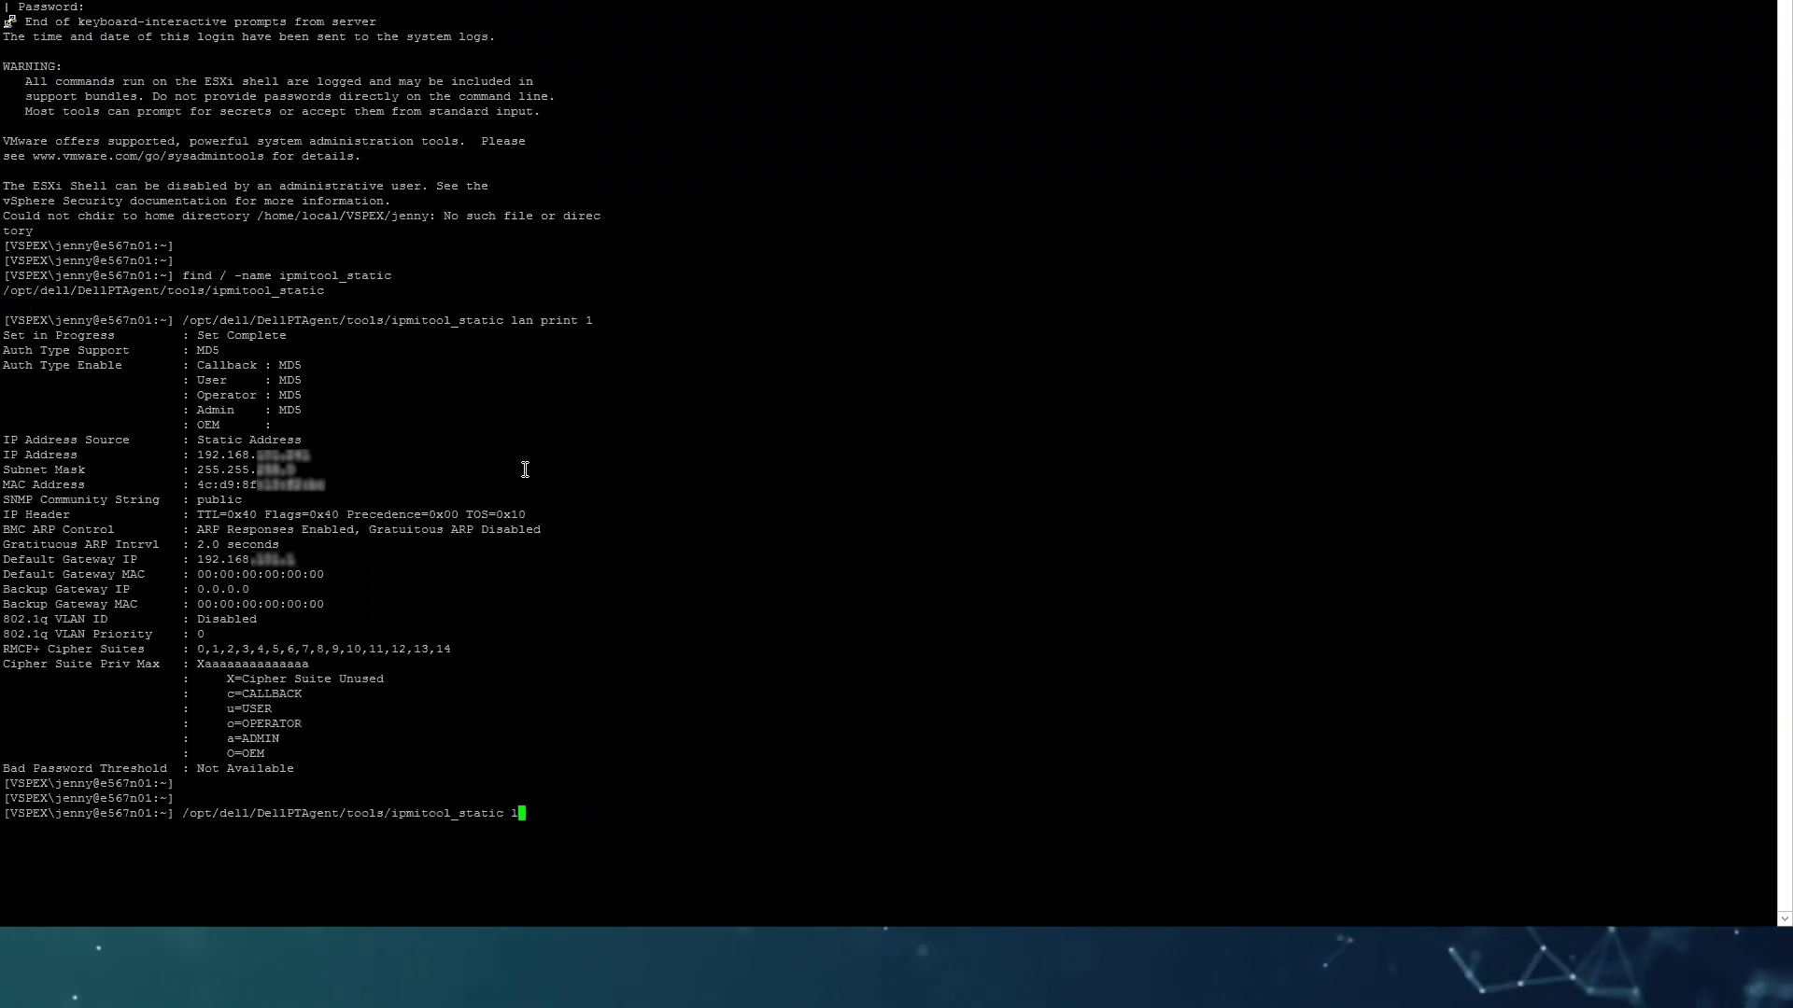
key("BackSpace")
type("sel ")
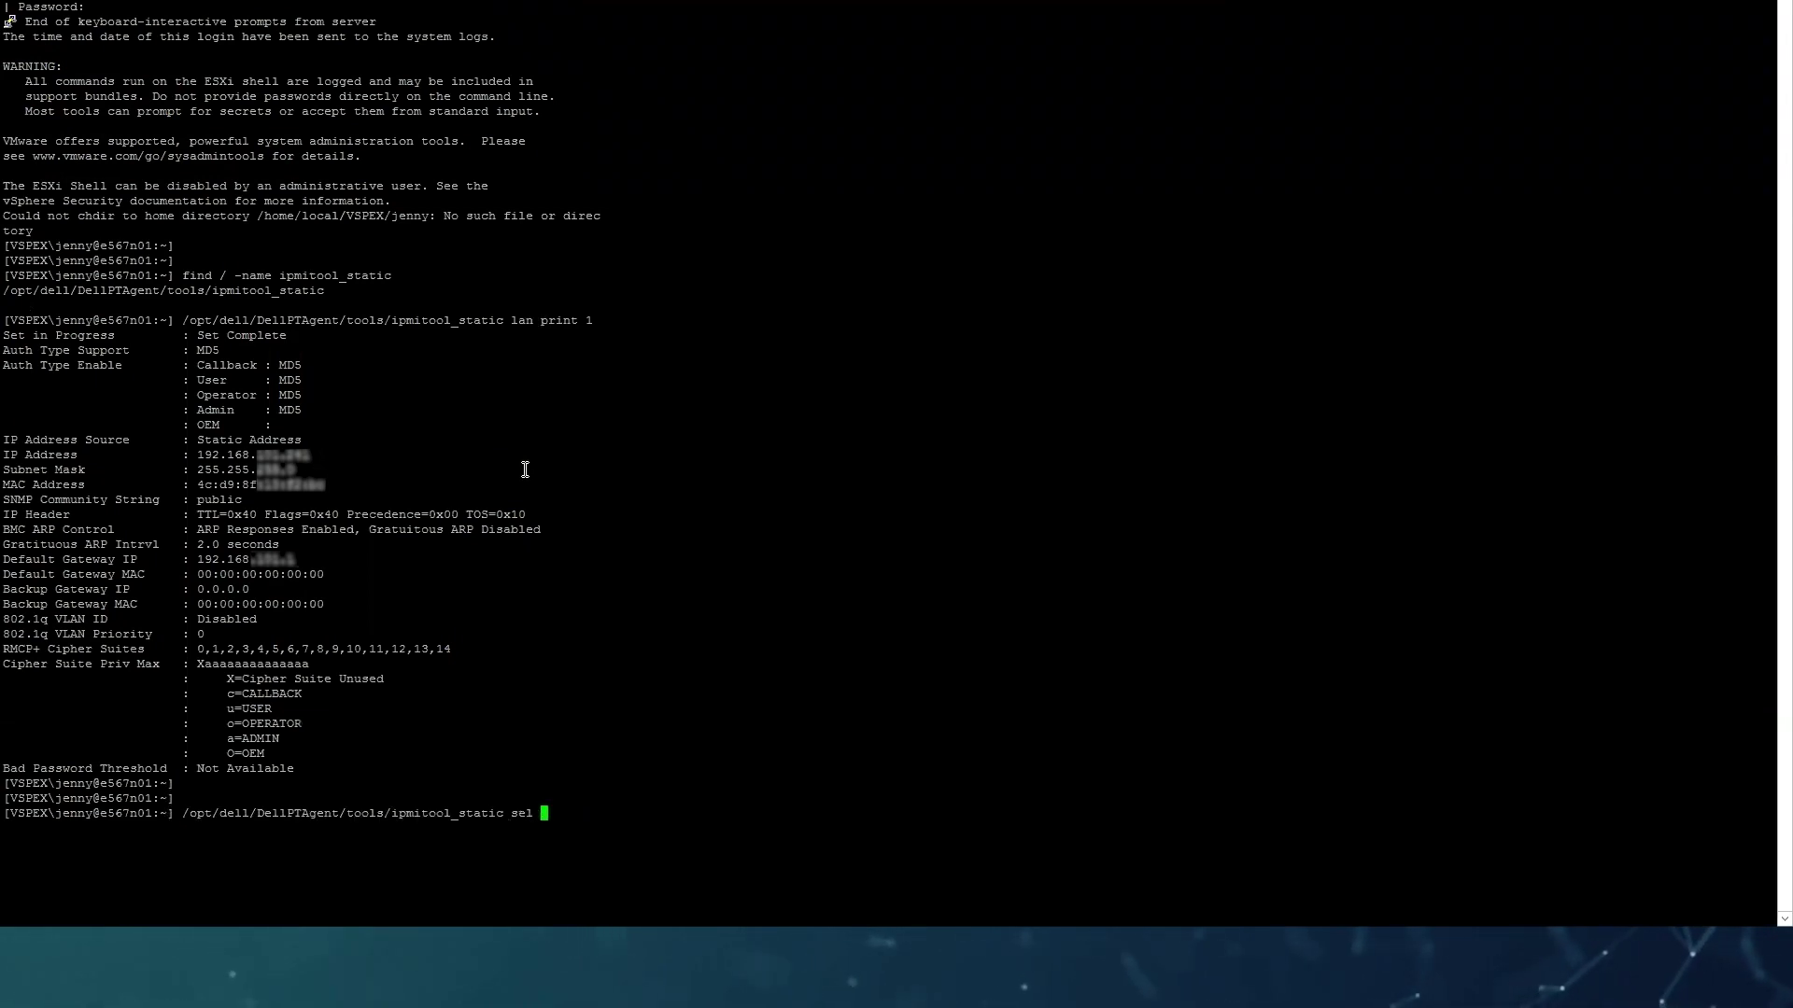
type("clear")
key("Return")
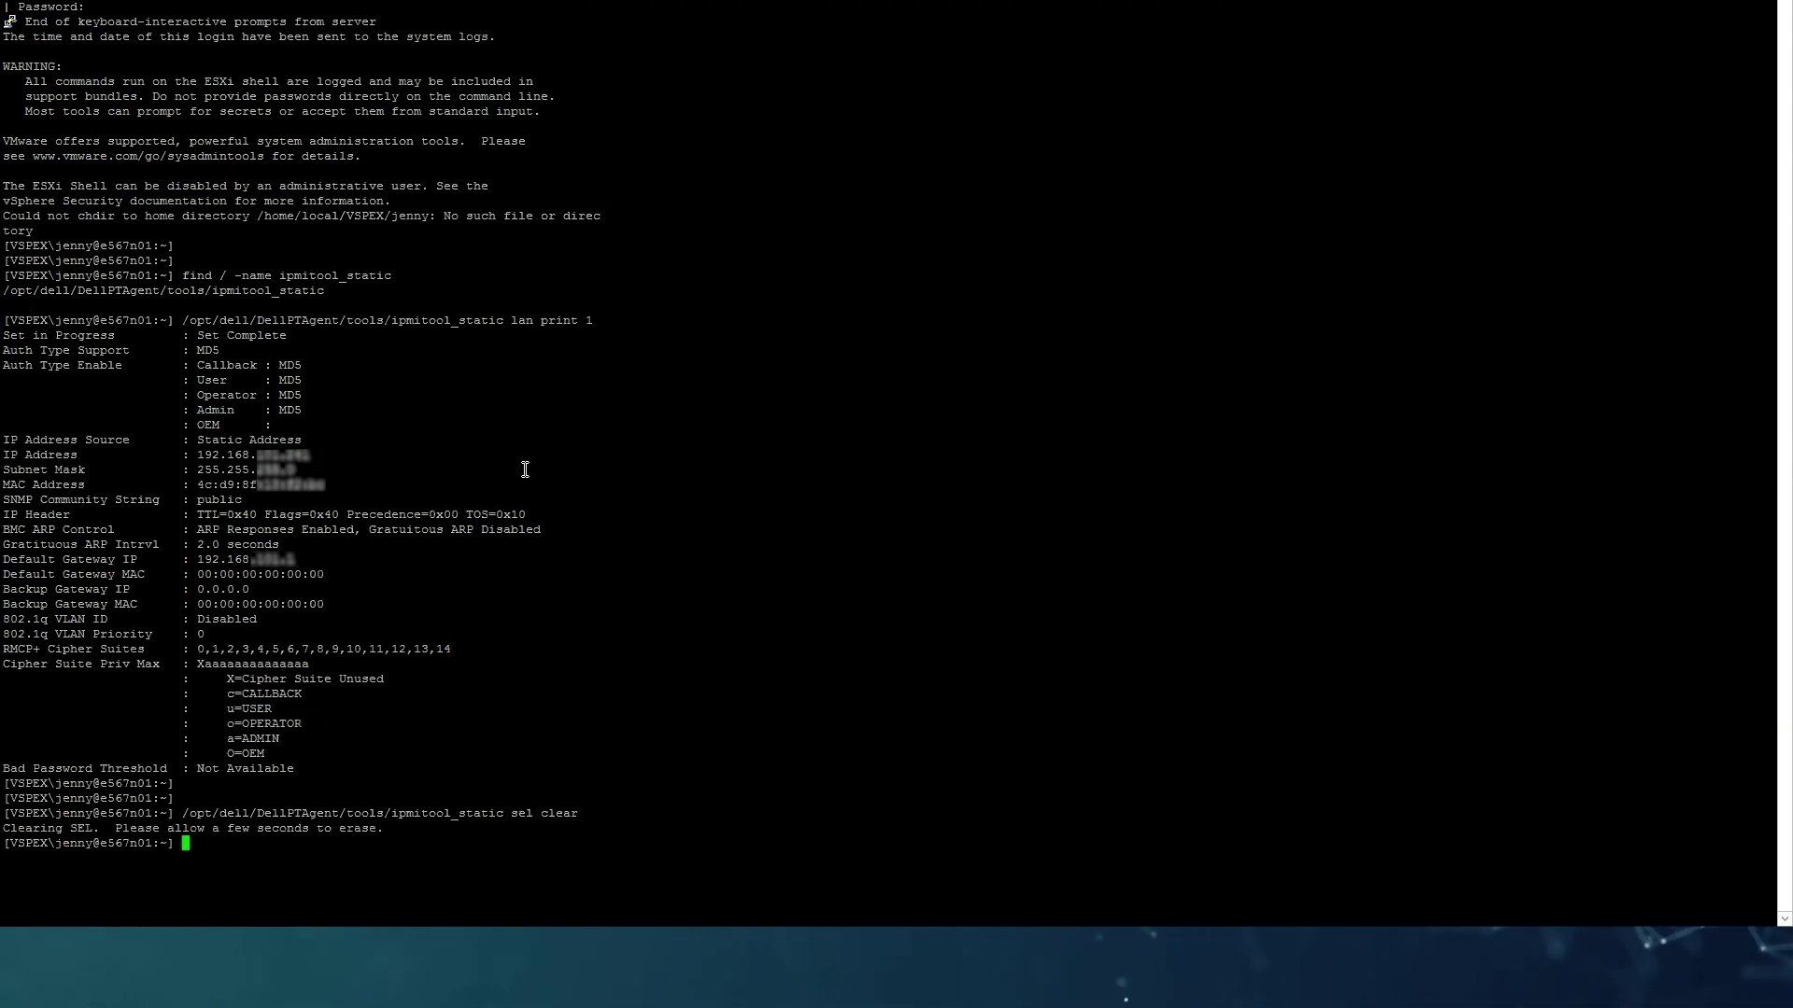
key("Return")
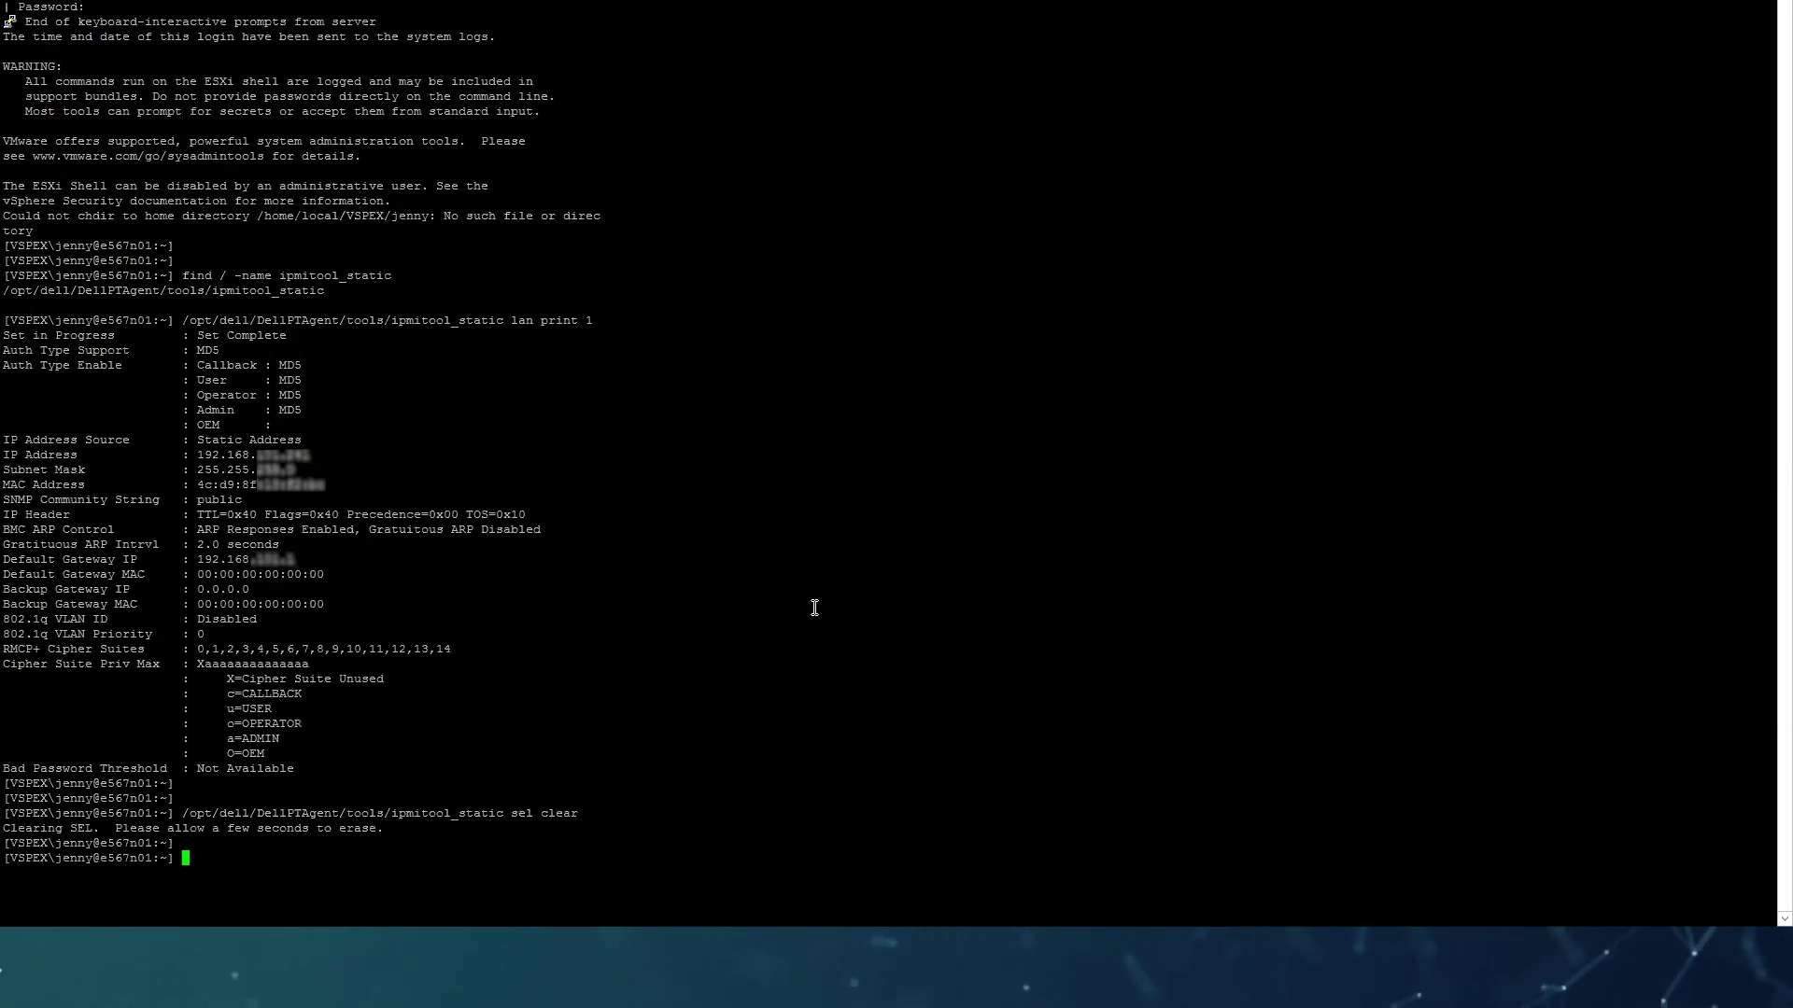
Cold-reset the management controller with 'ipmitool_static mc reset cold'.
key("Up")
key("BackSpace")
key("BackSpace")
key("BackSpace")
key("BackSpace")
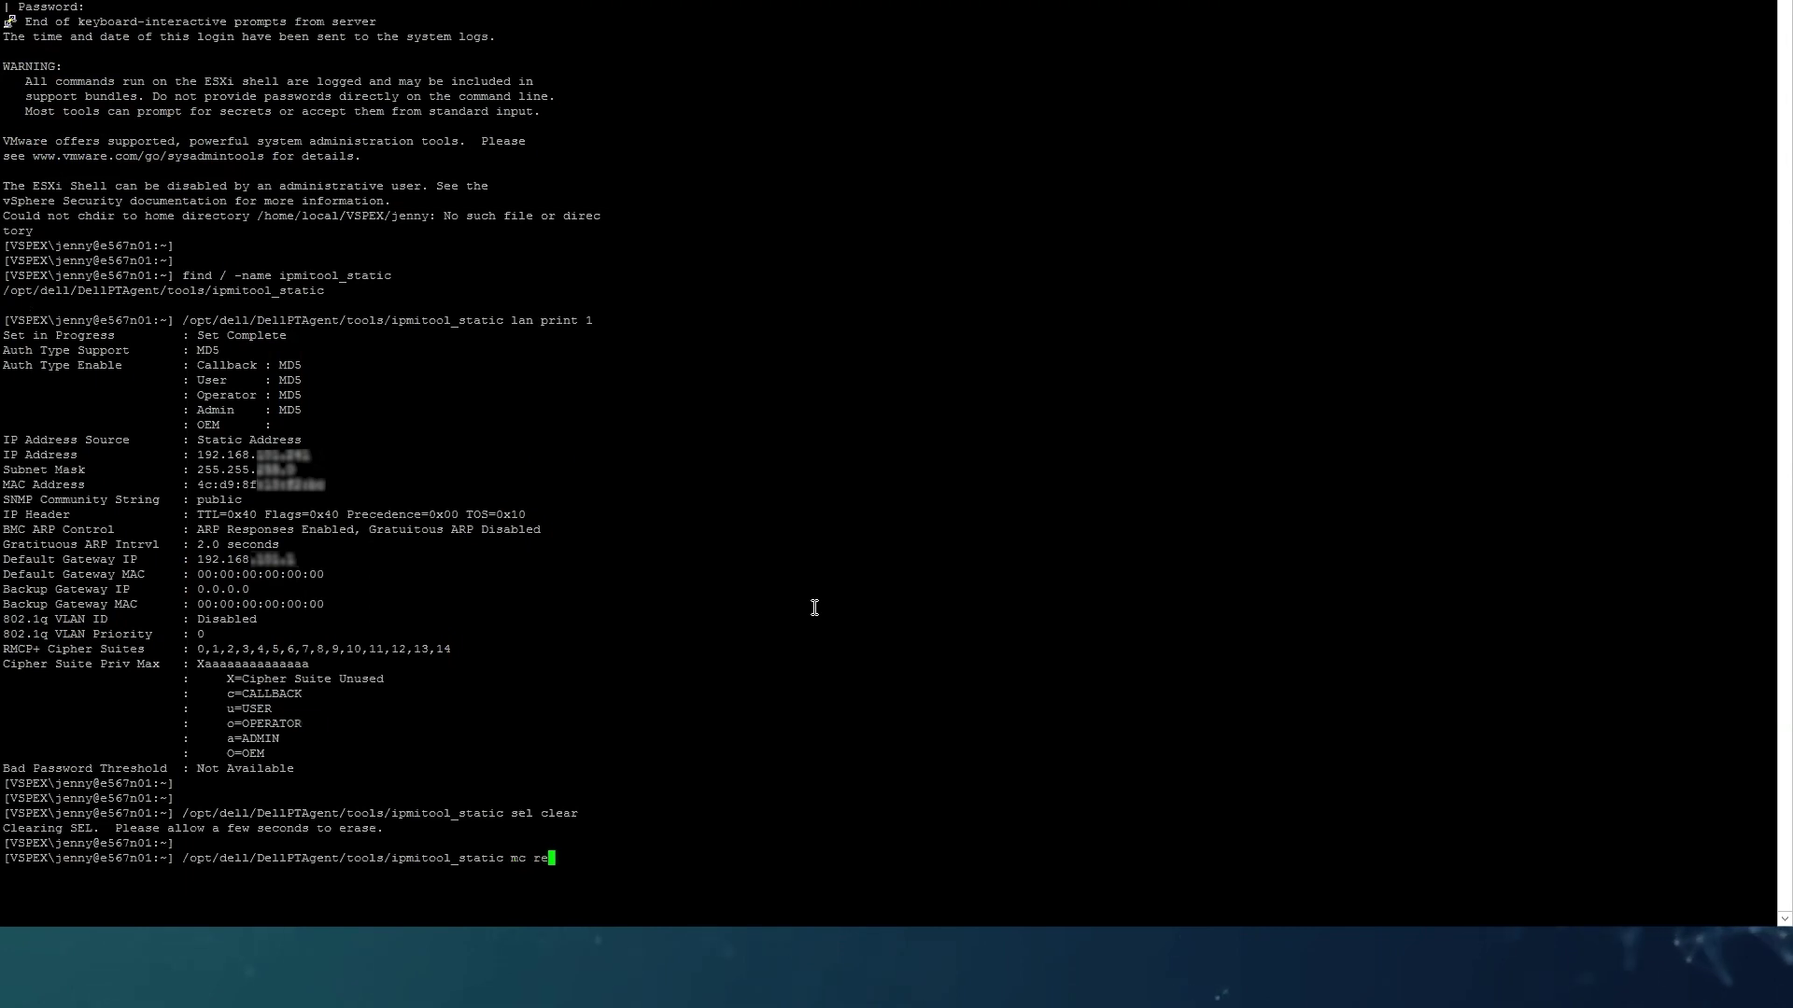
type("mc reset cold")
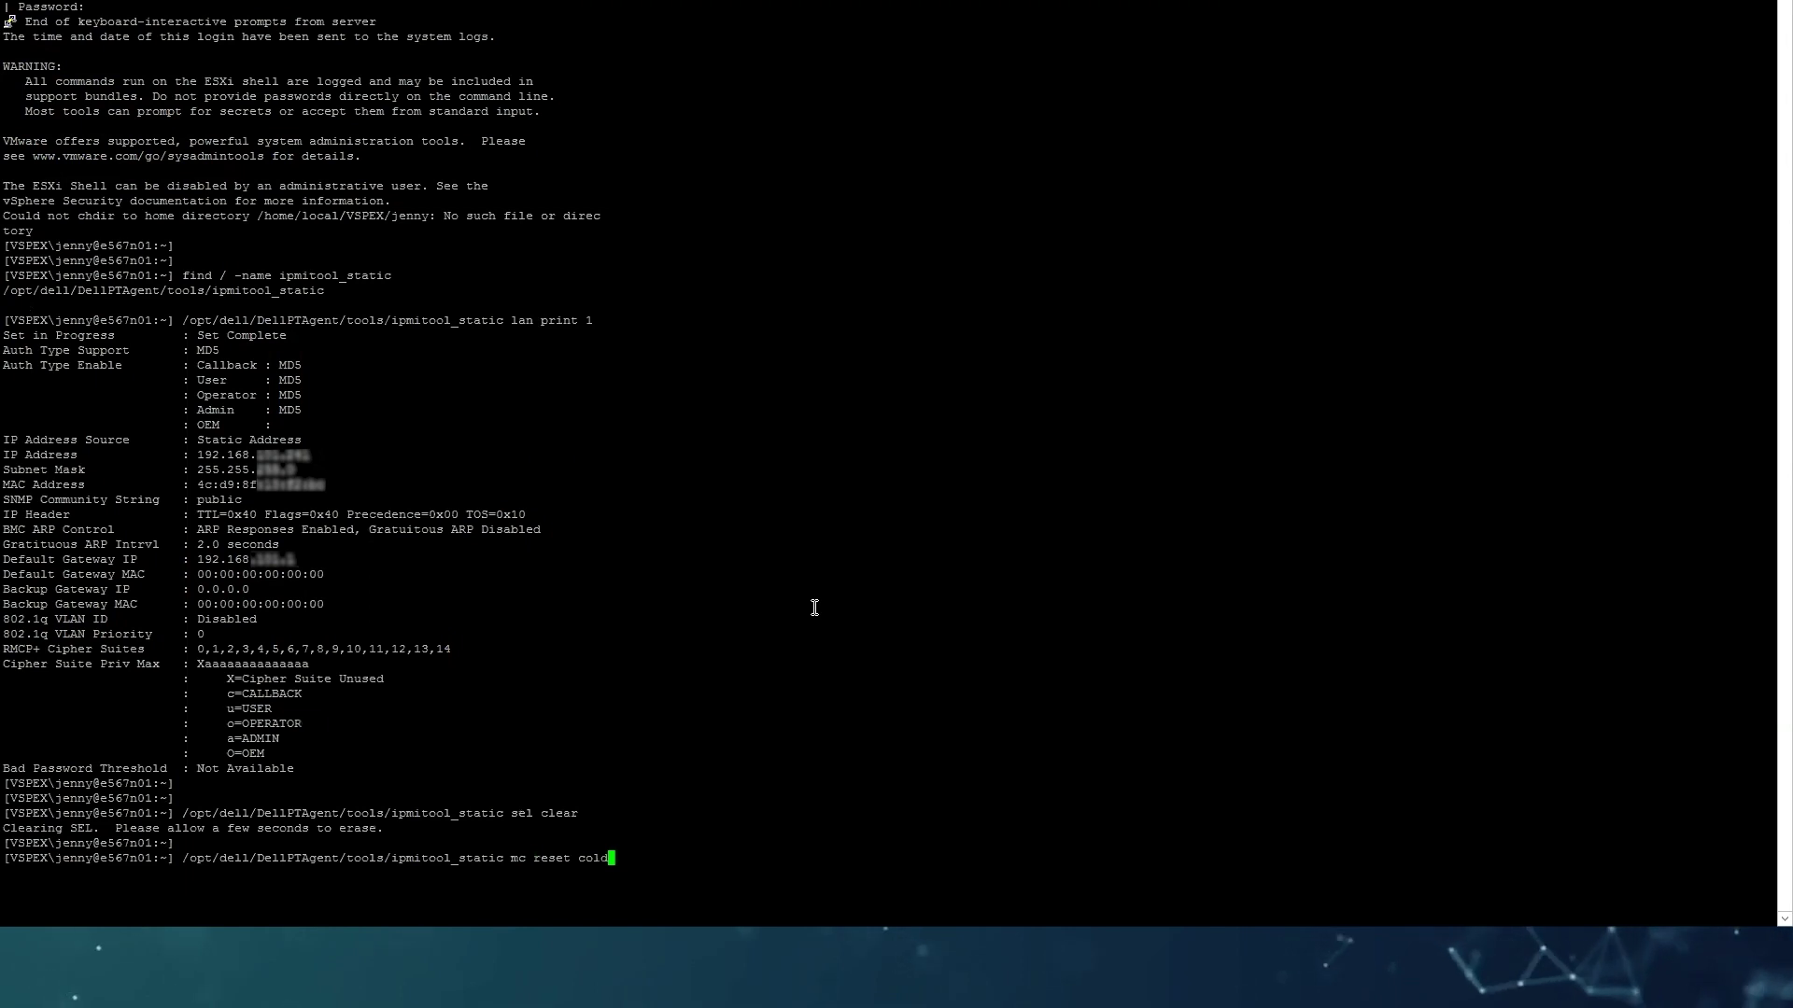
key("Return")
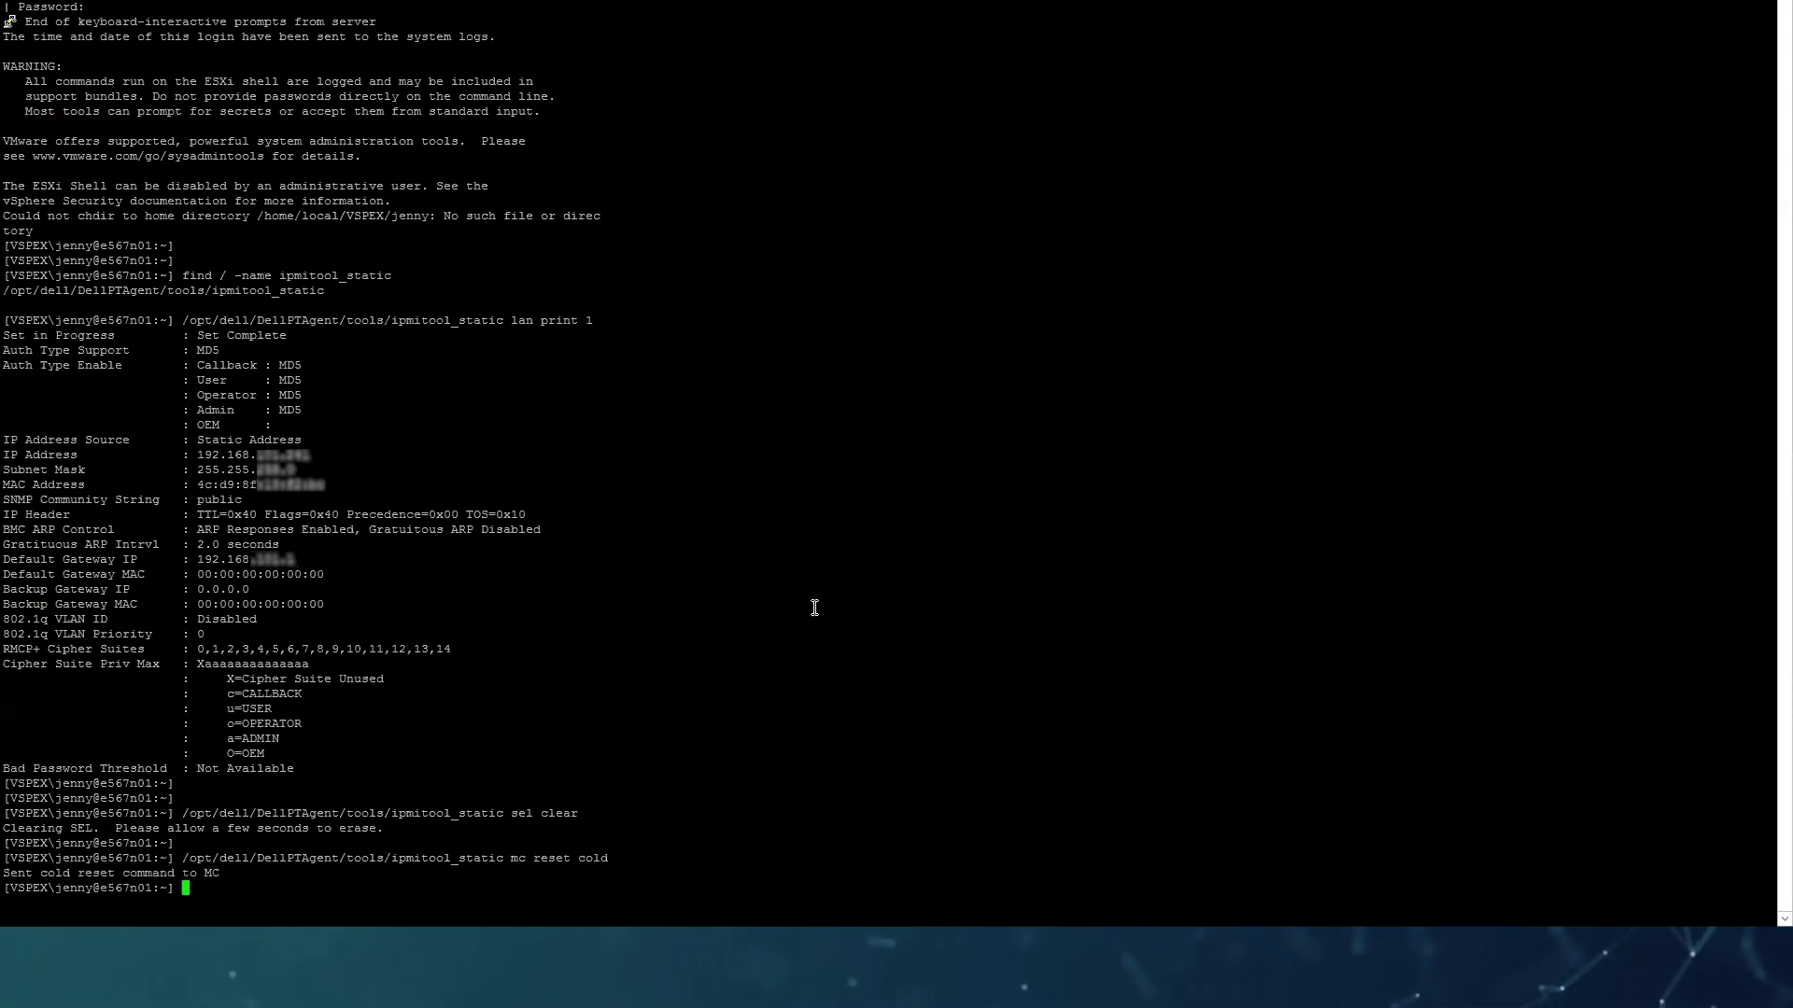
key("Return")
key("Return")
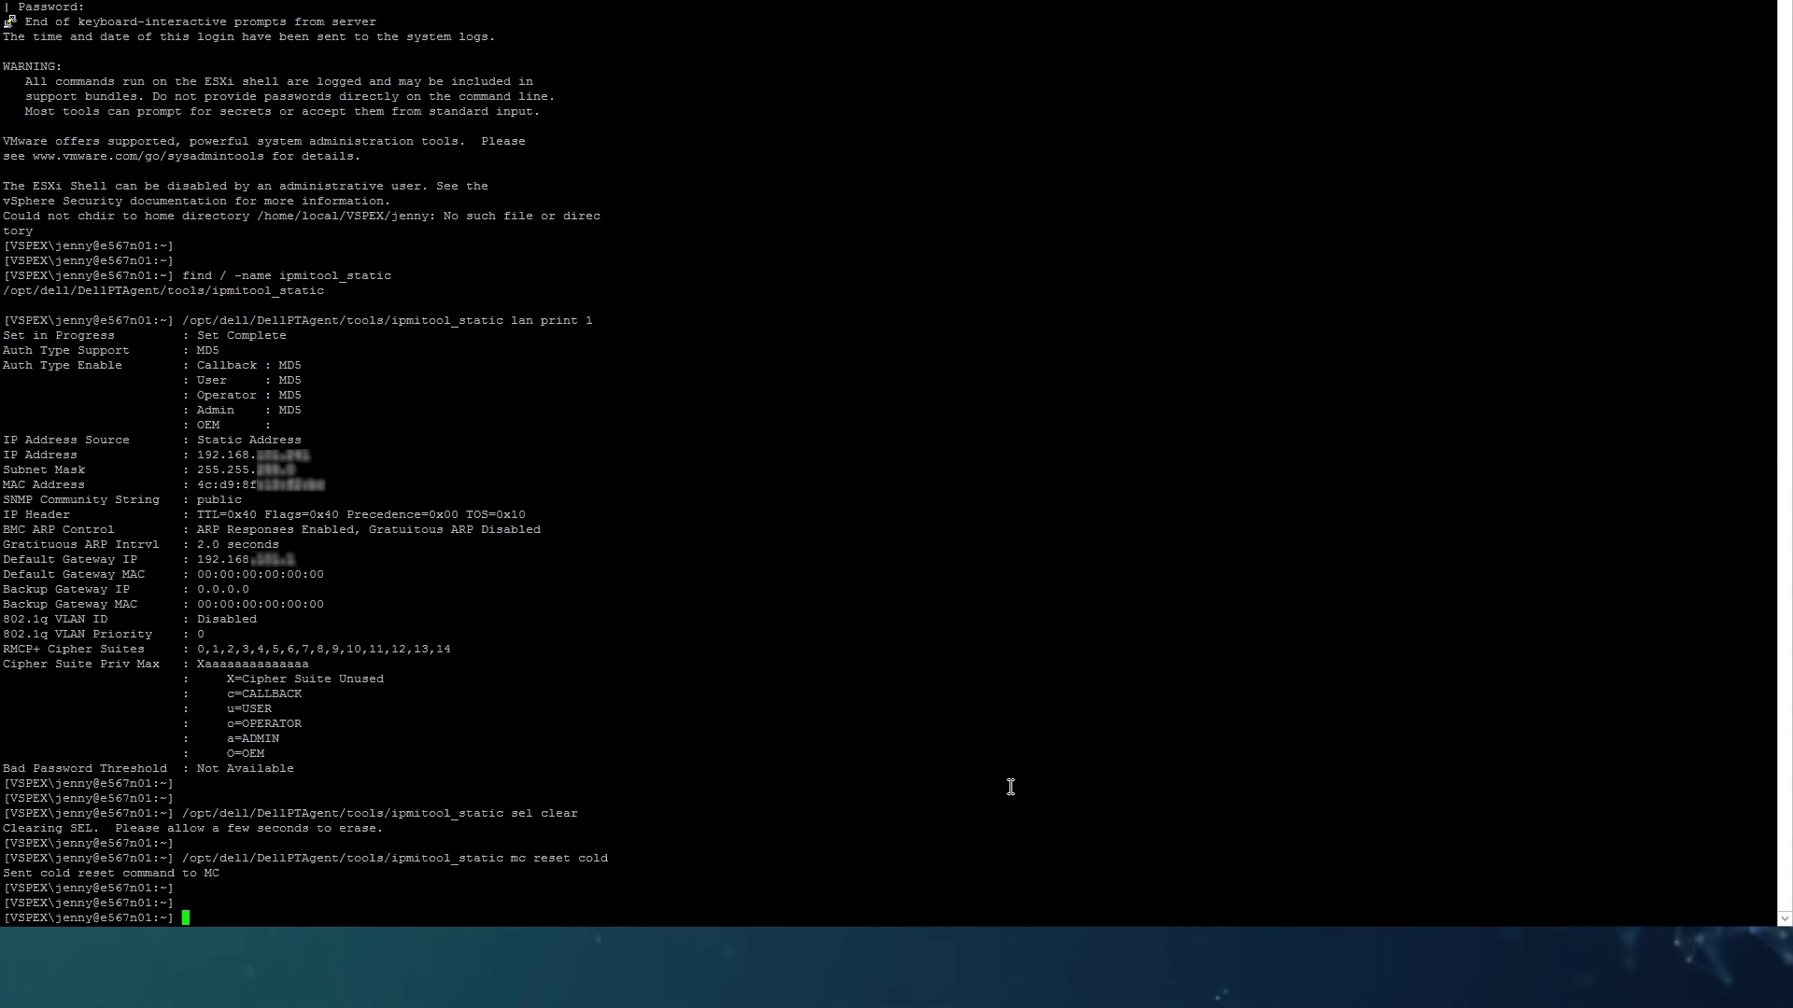
Run /etc/init.d/dcism-netmon-watchdog restart, which unloads dcism_module.
type("/et")
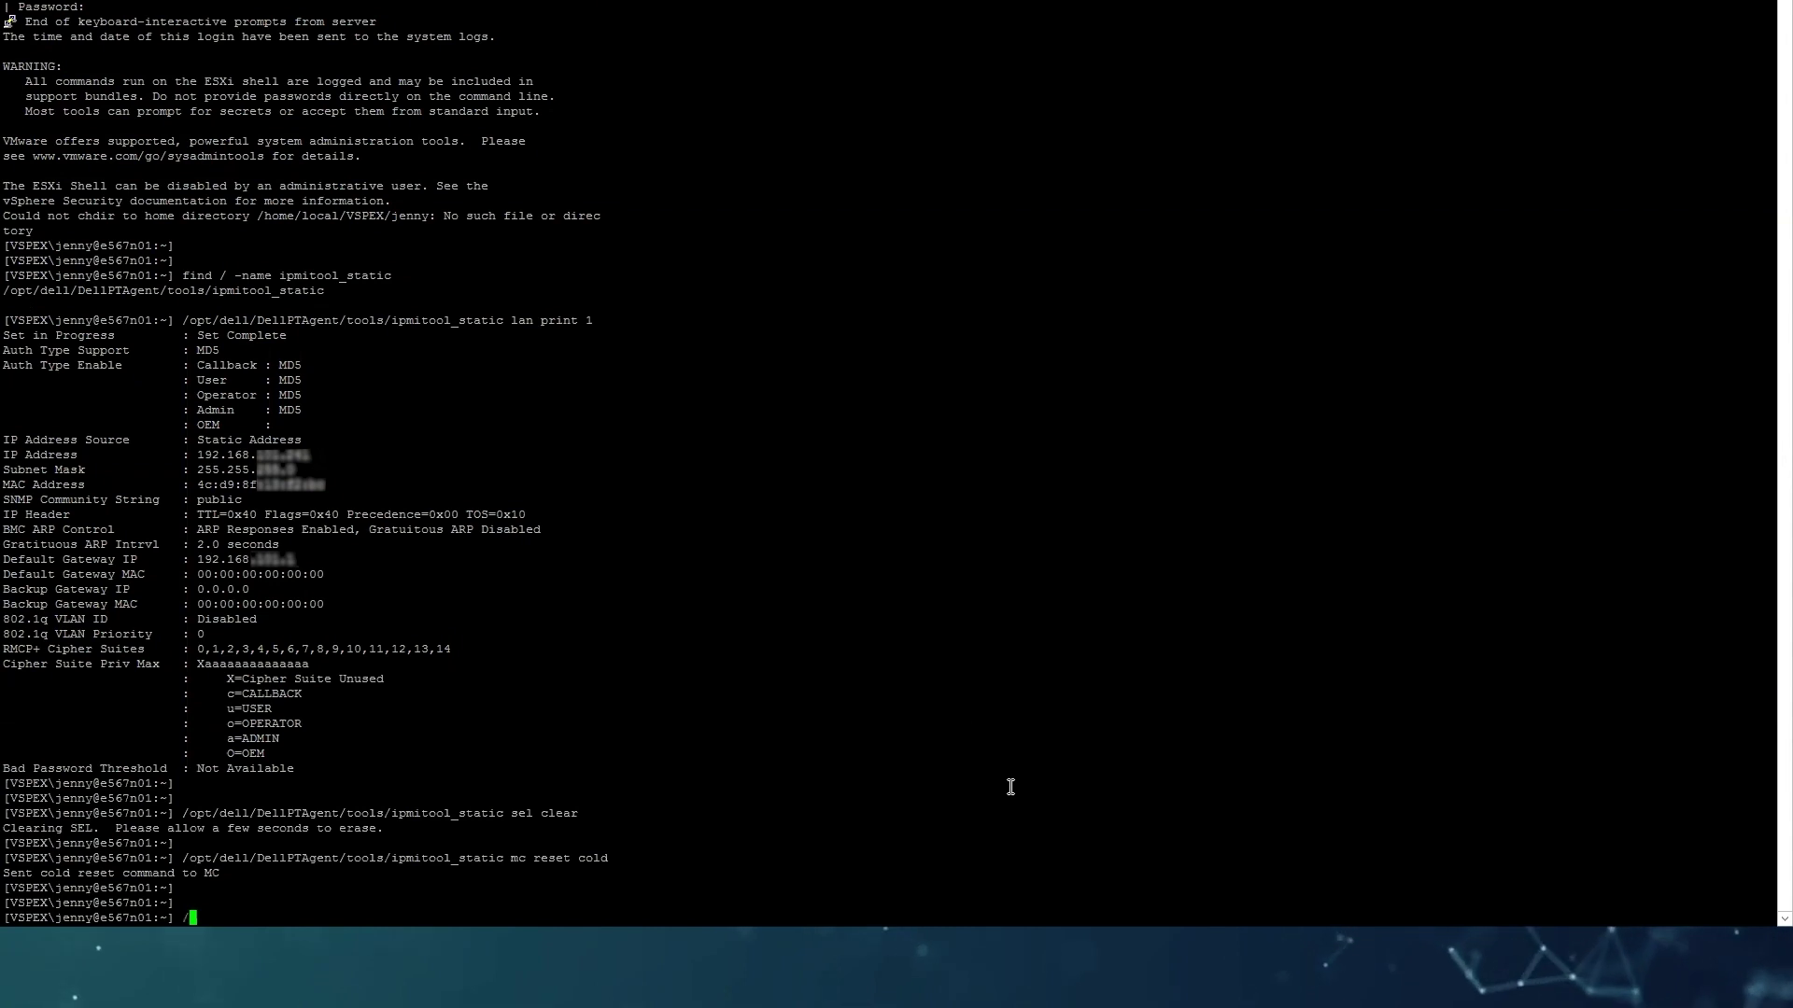
type("c/init.d")
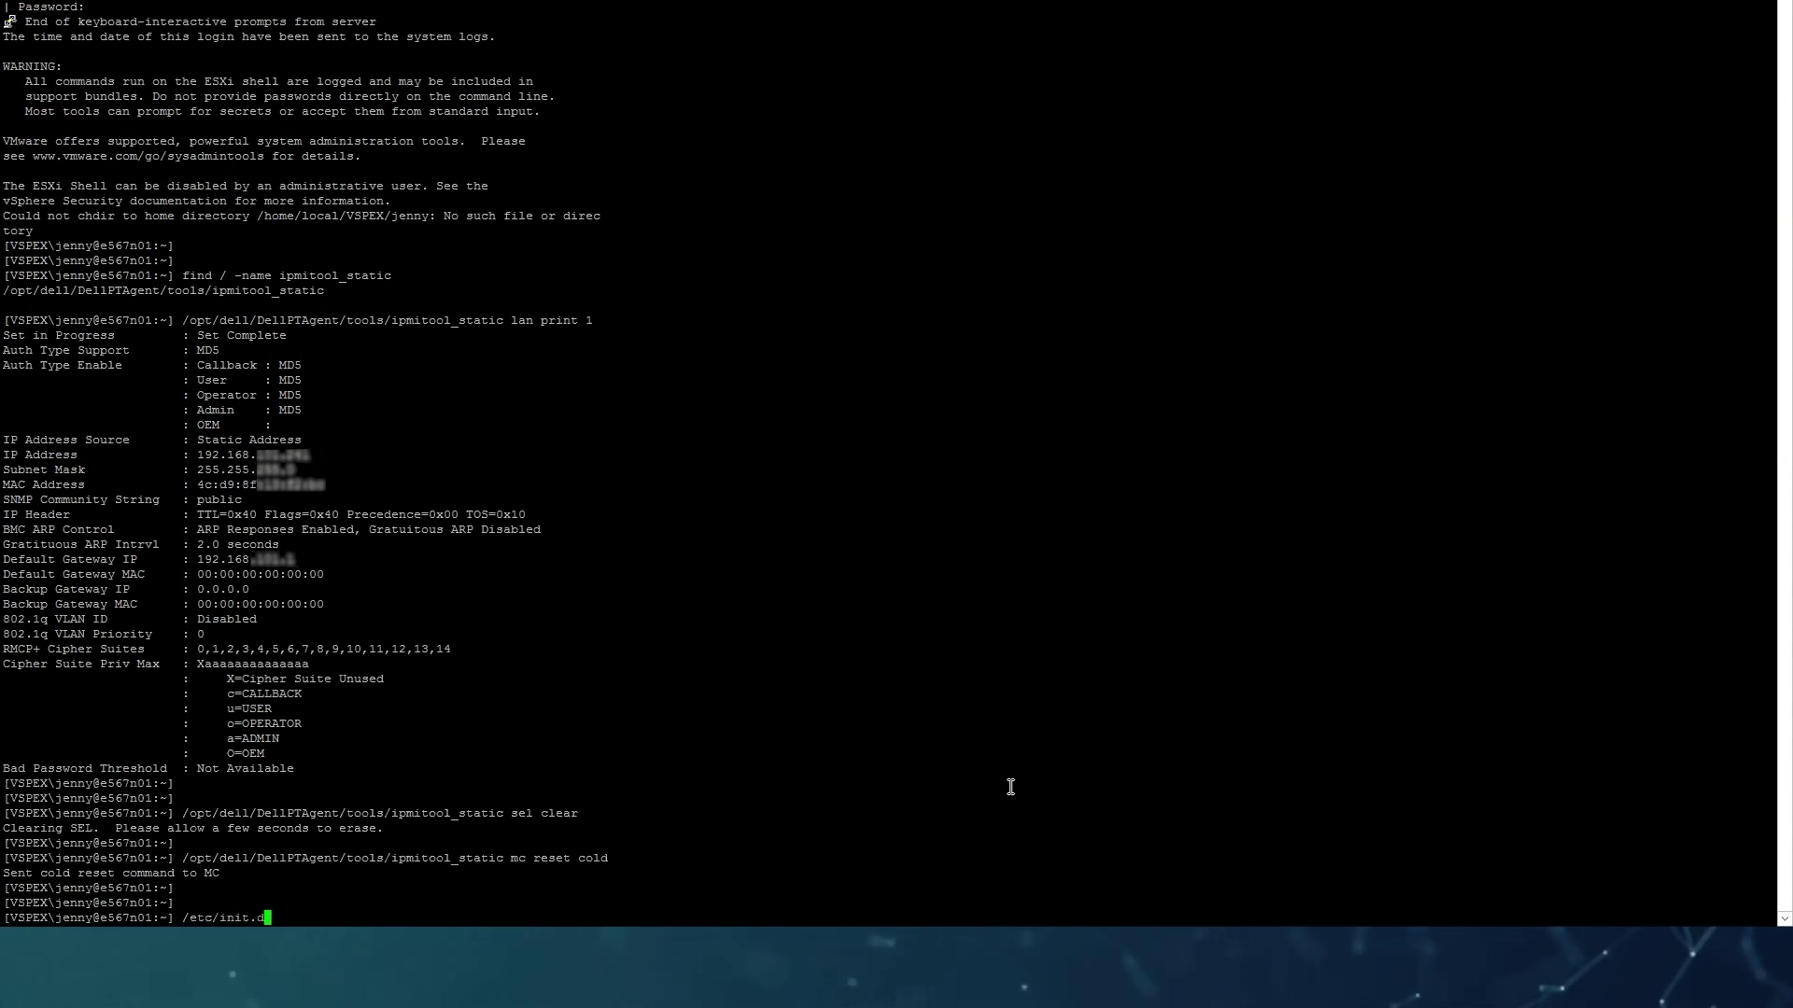
type("/dc")
key("Tab")
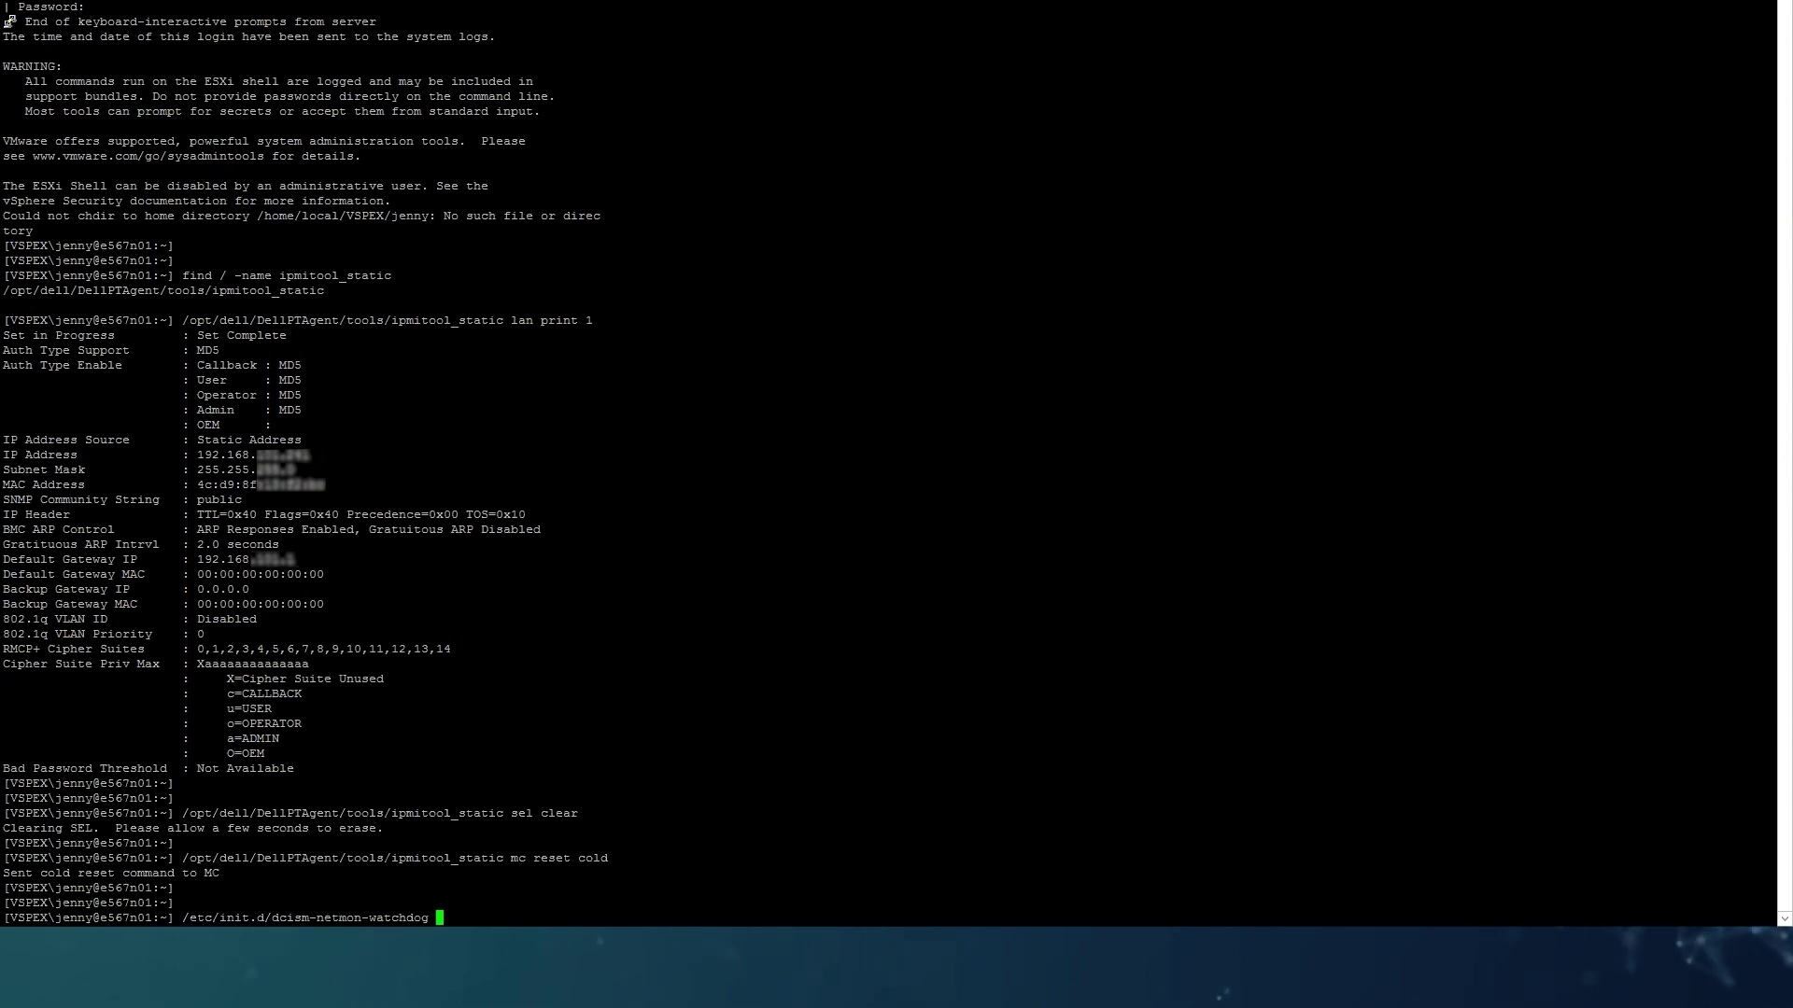
type("restart")
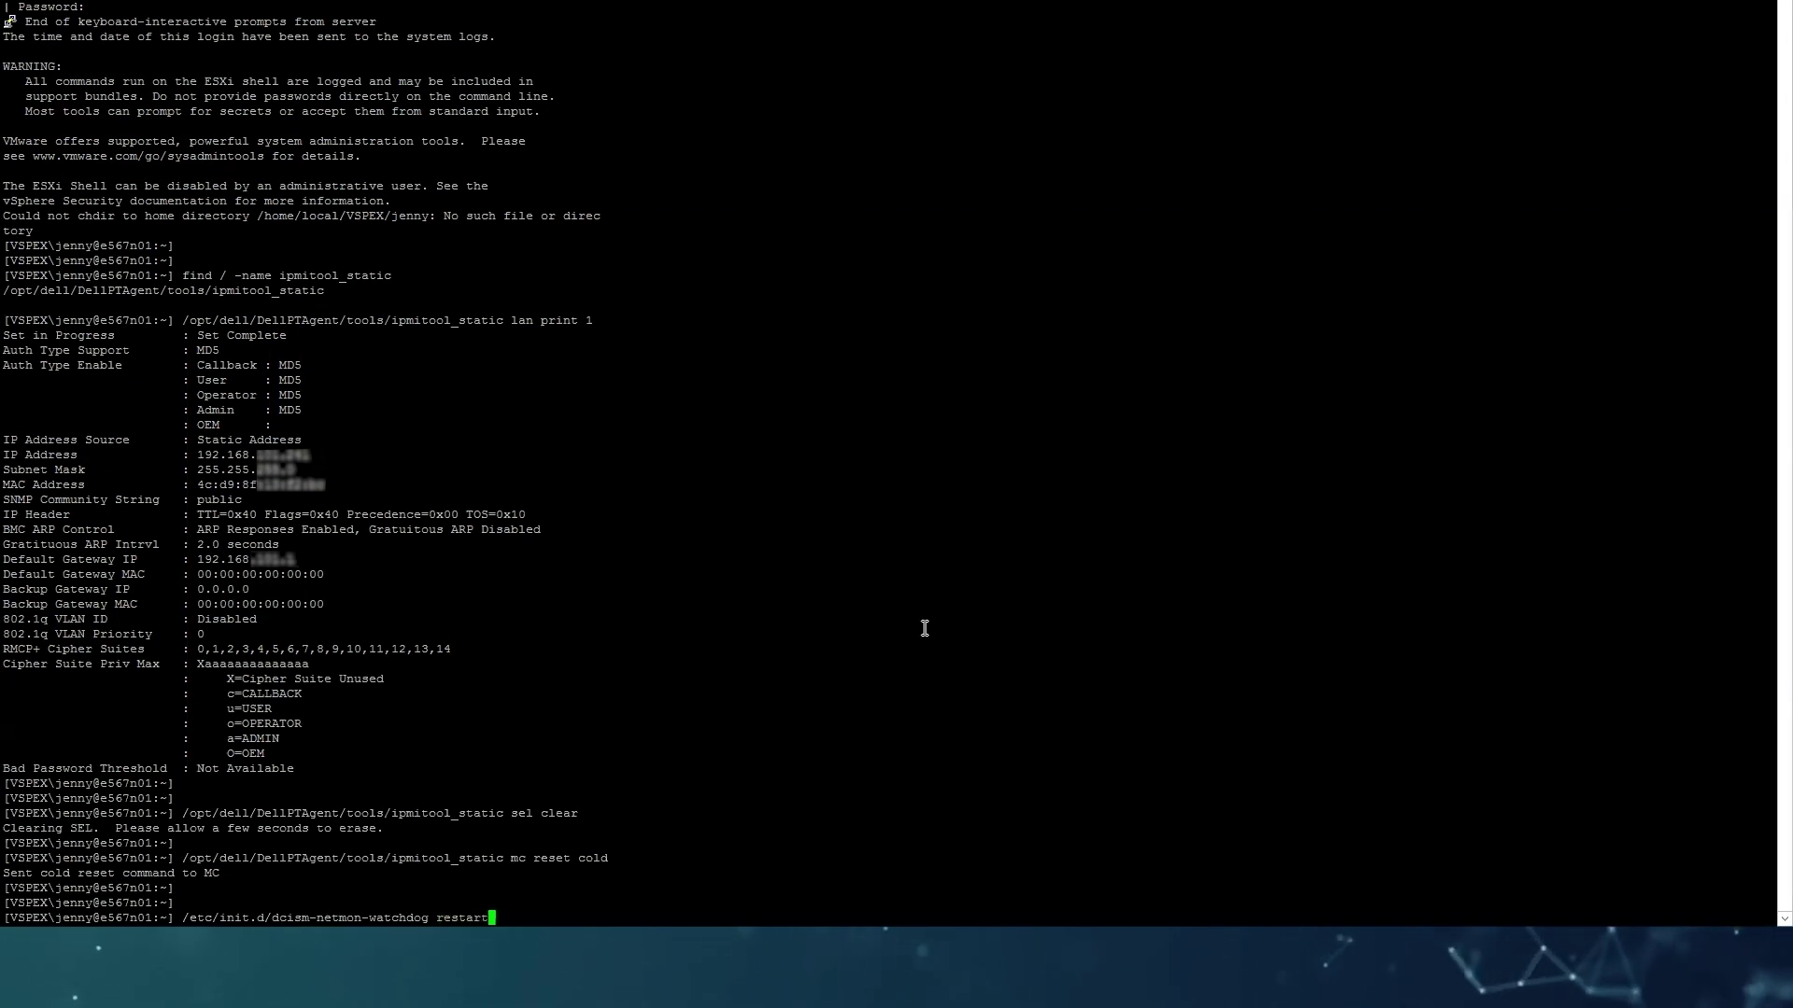
key("Return")
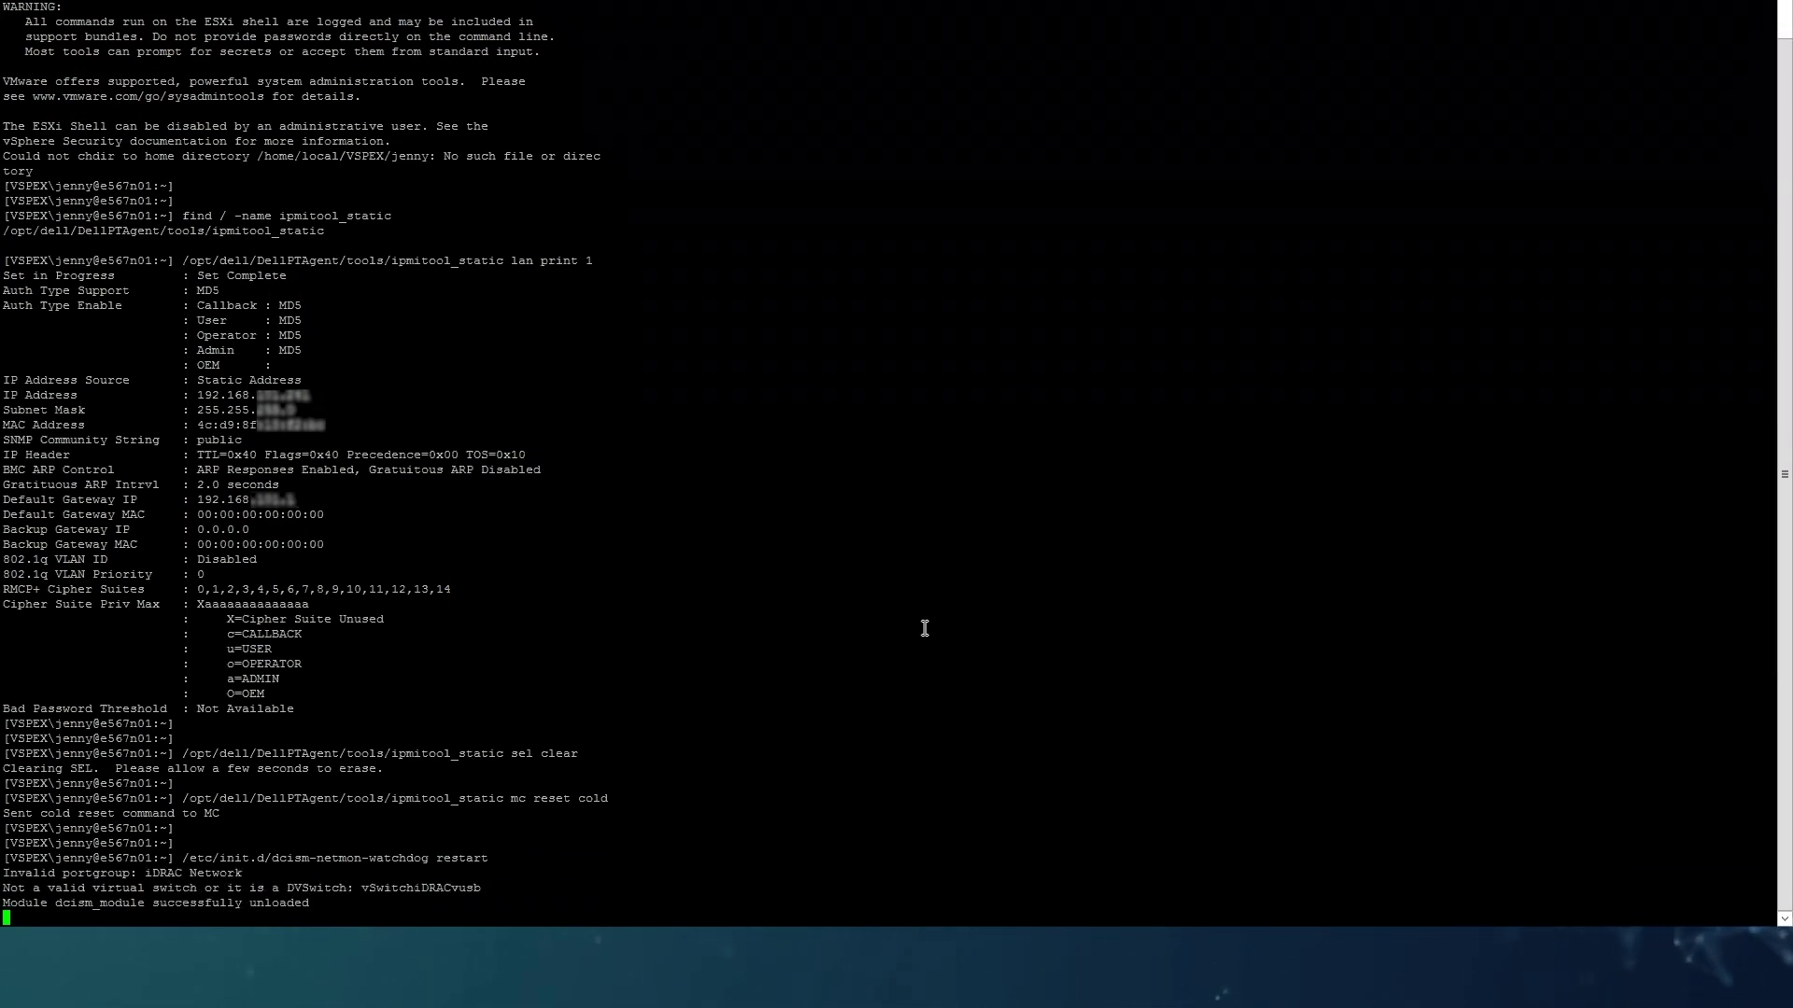
key("Return")
key("Return")
Run /etc/init.d/DellPTAgent restart until it prints 'DellPTAgent started'.
type("/et/")
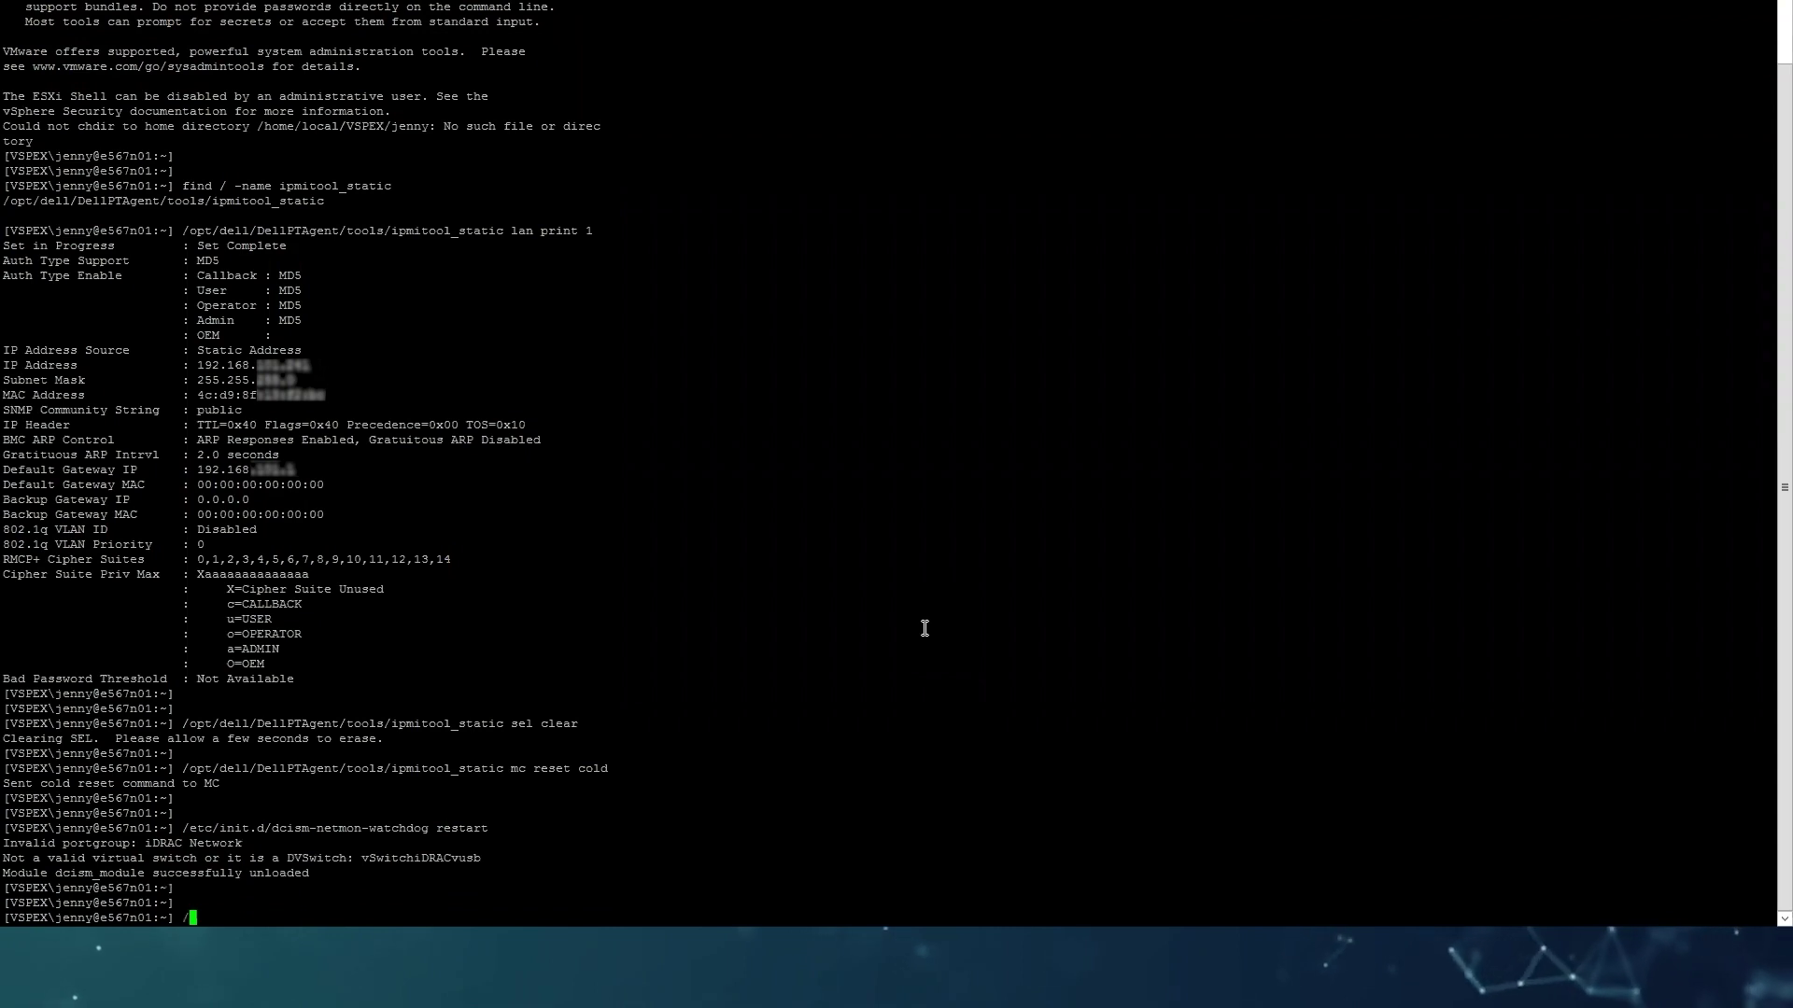
key("BackSpace")
type("c/i")
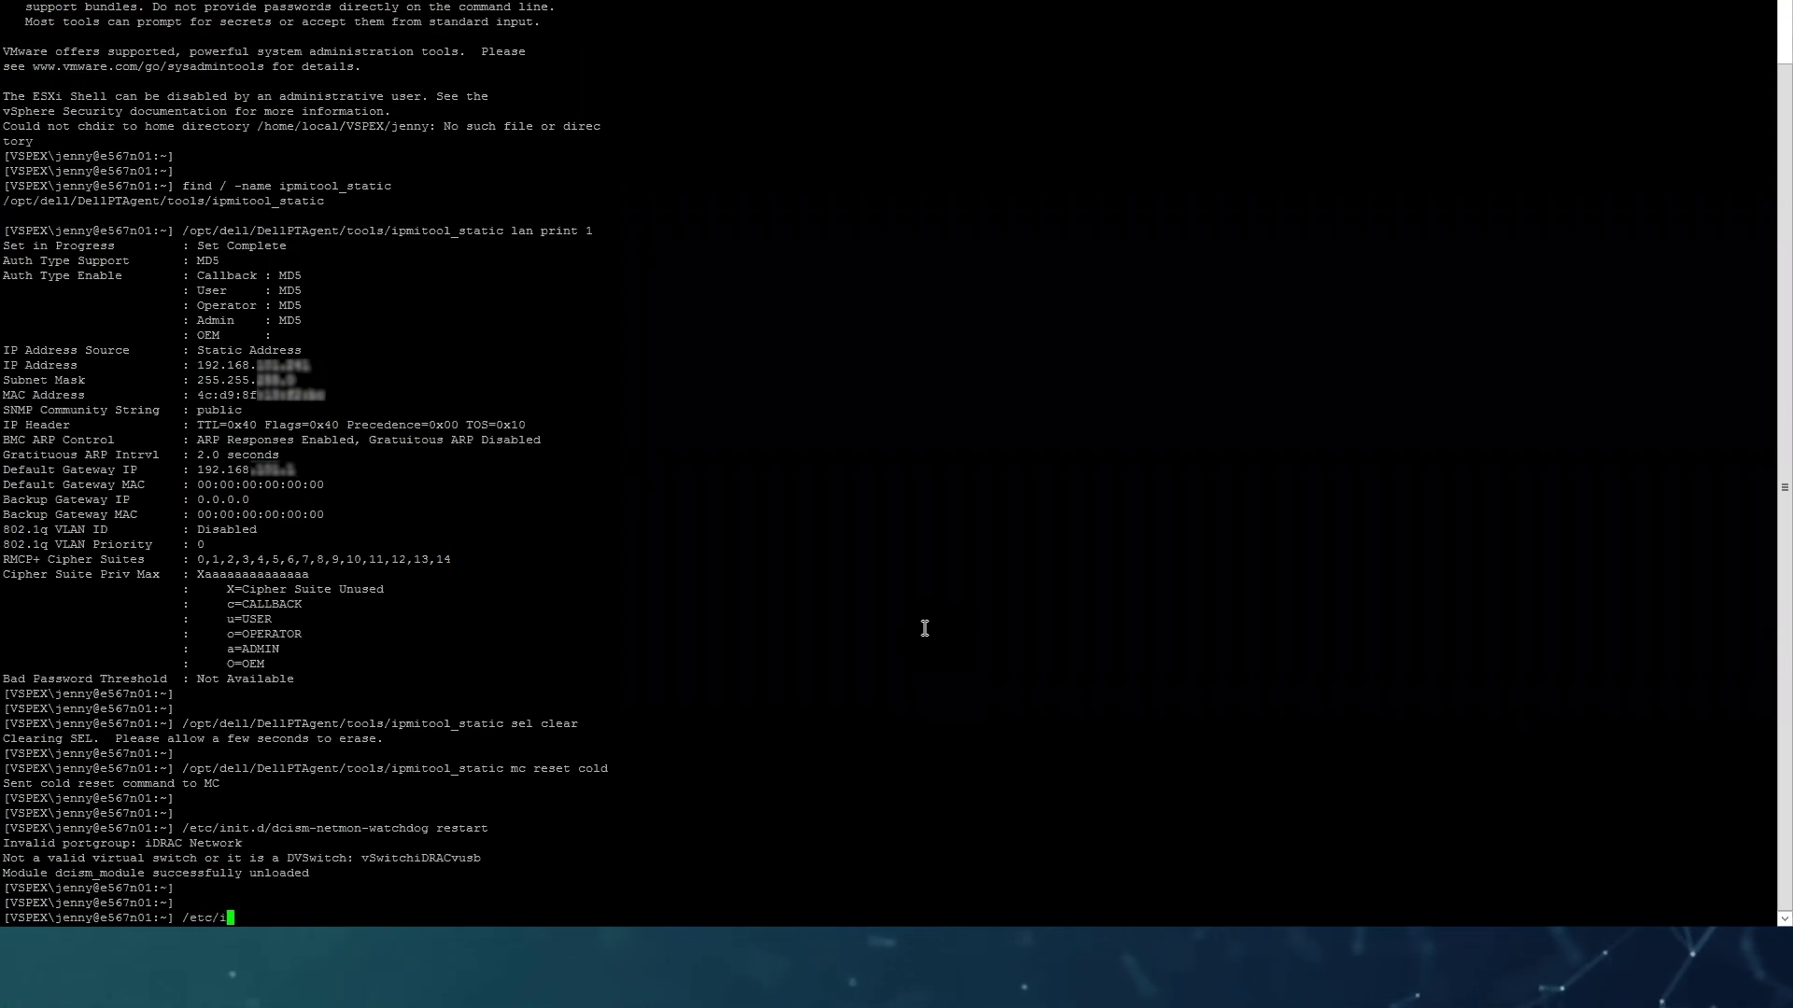
type("nit.d/DellPTAgent")
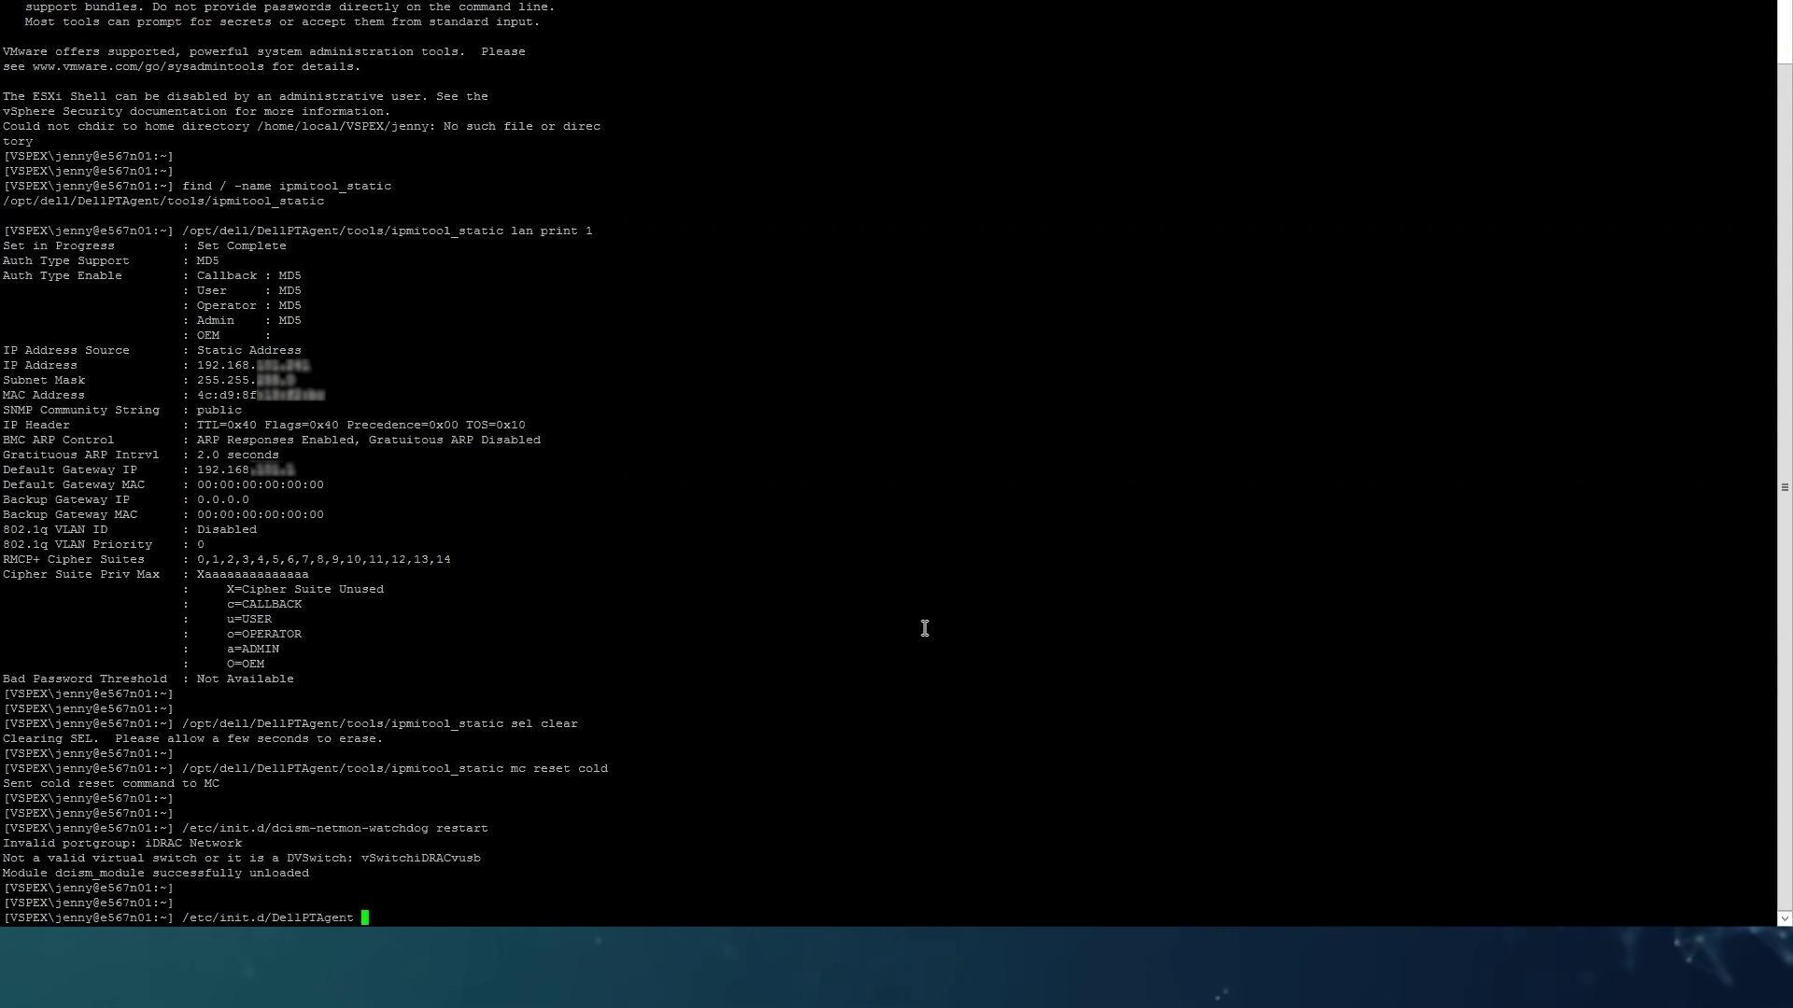
type(" restart")
key("Return")
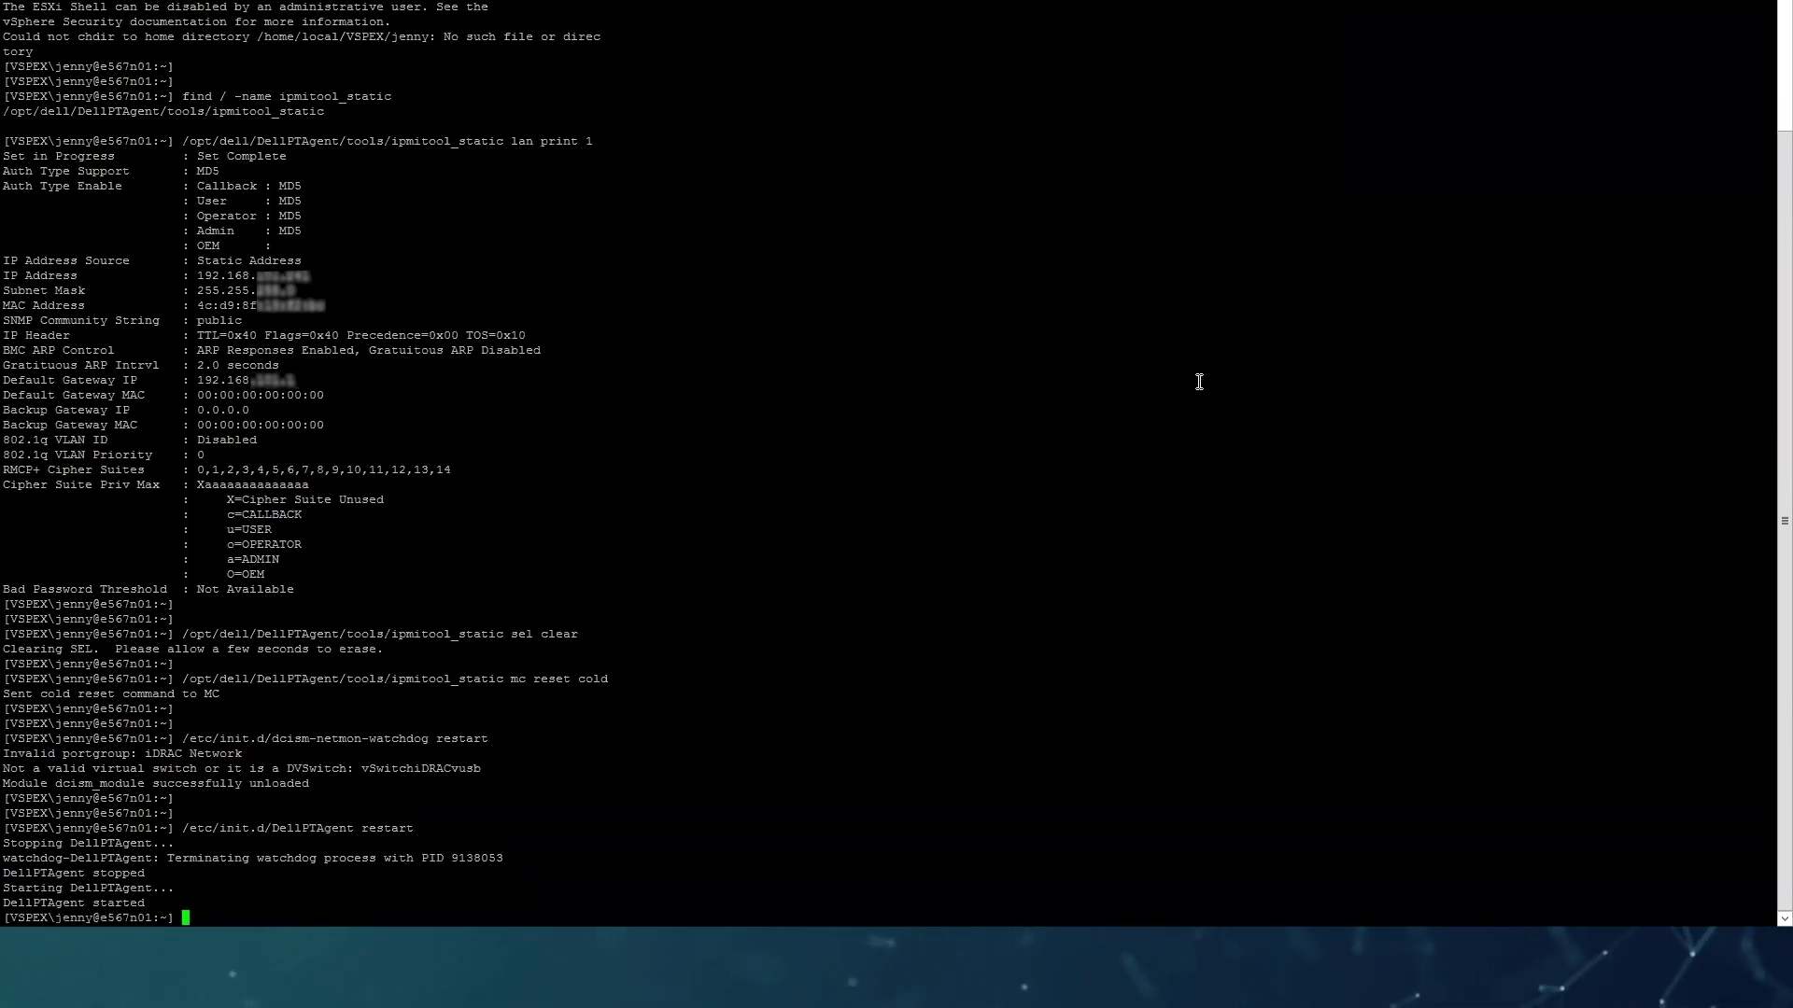
key("Return")
key("Return")
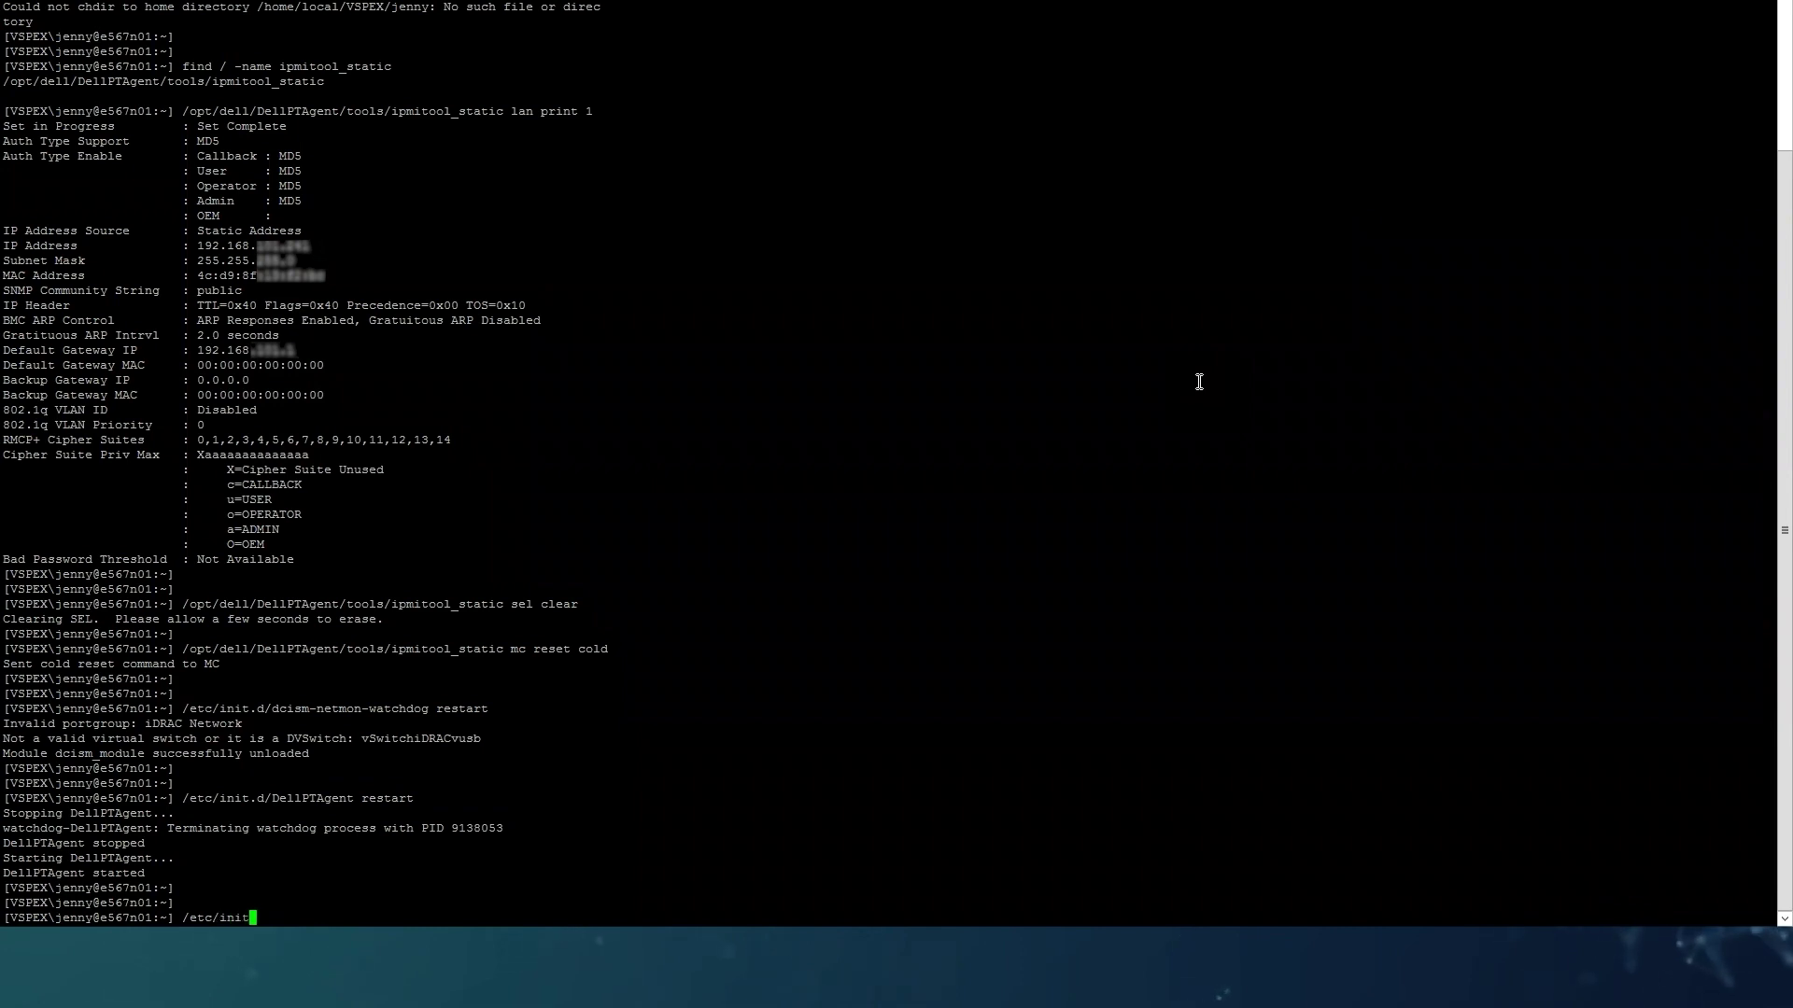
Run /etc/init.d/vxrail-pservice restart, stopping and restarting the VxRail Platform Service.
type("/etc/init.d/vxr")
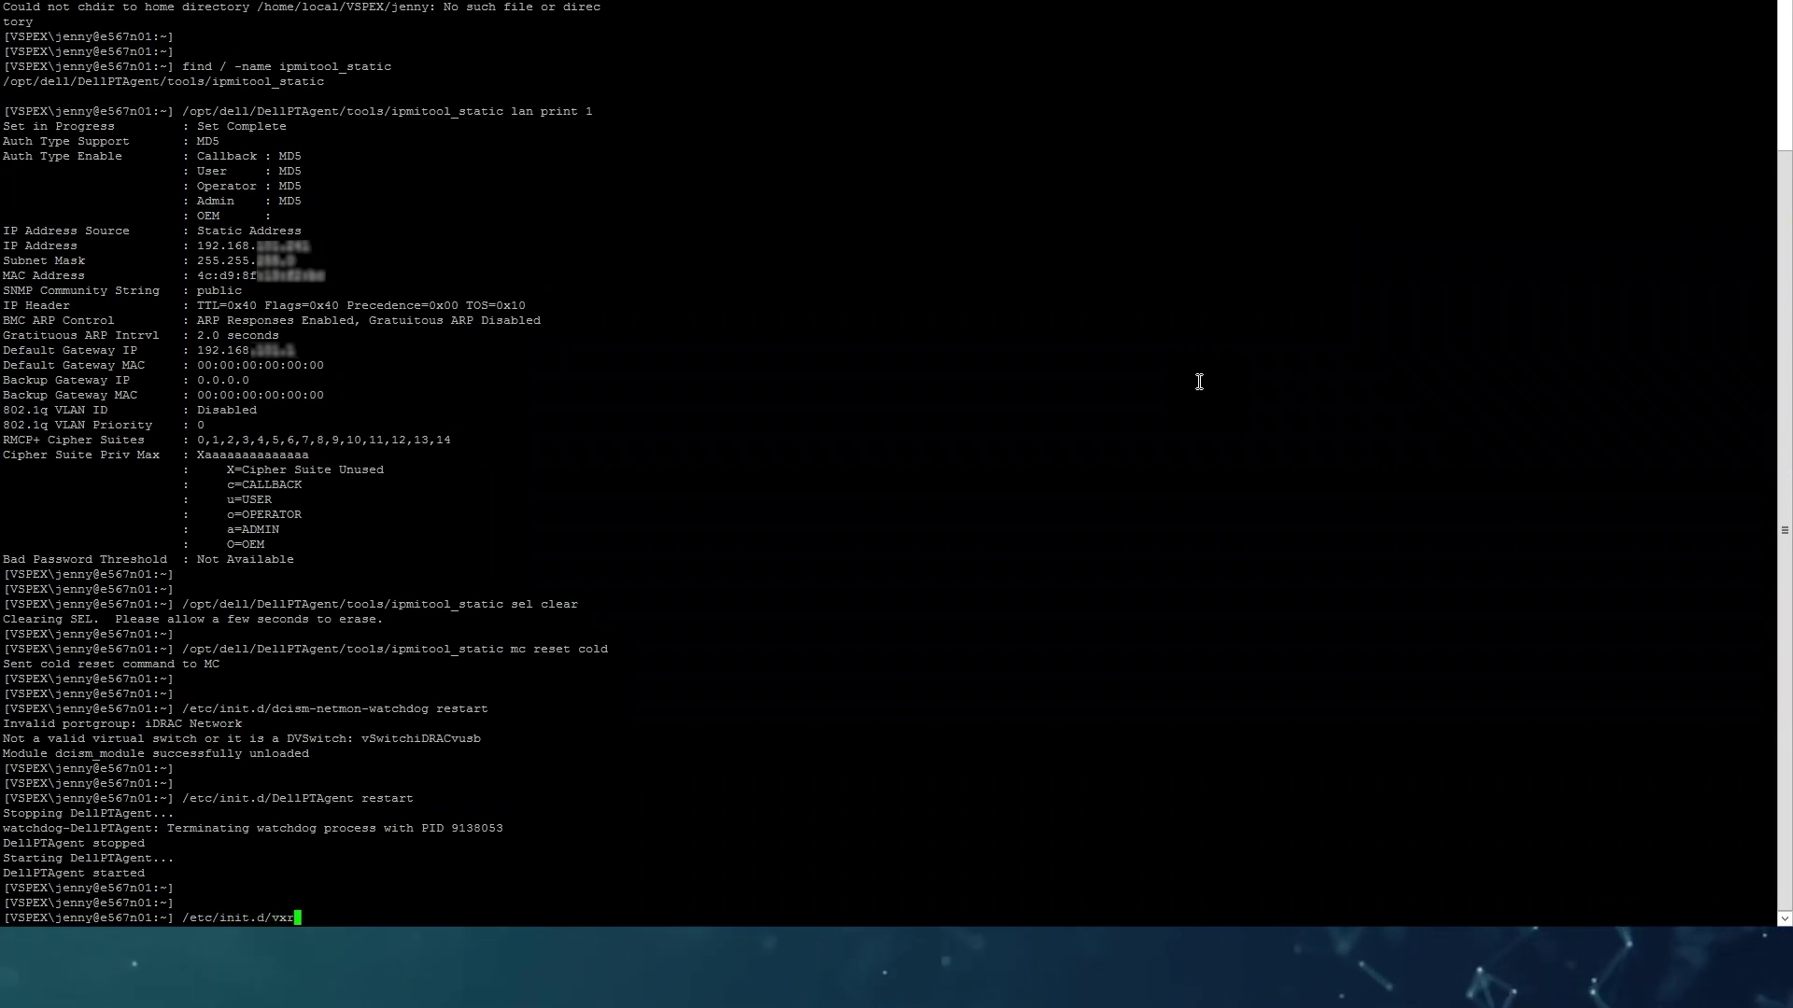
key("Tab")
type("p")
key("Tab")
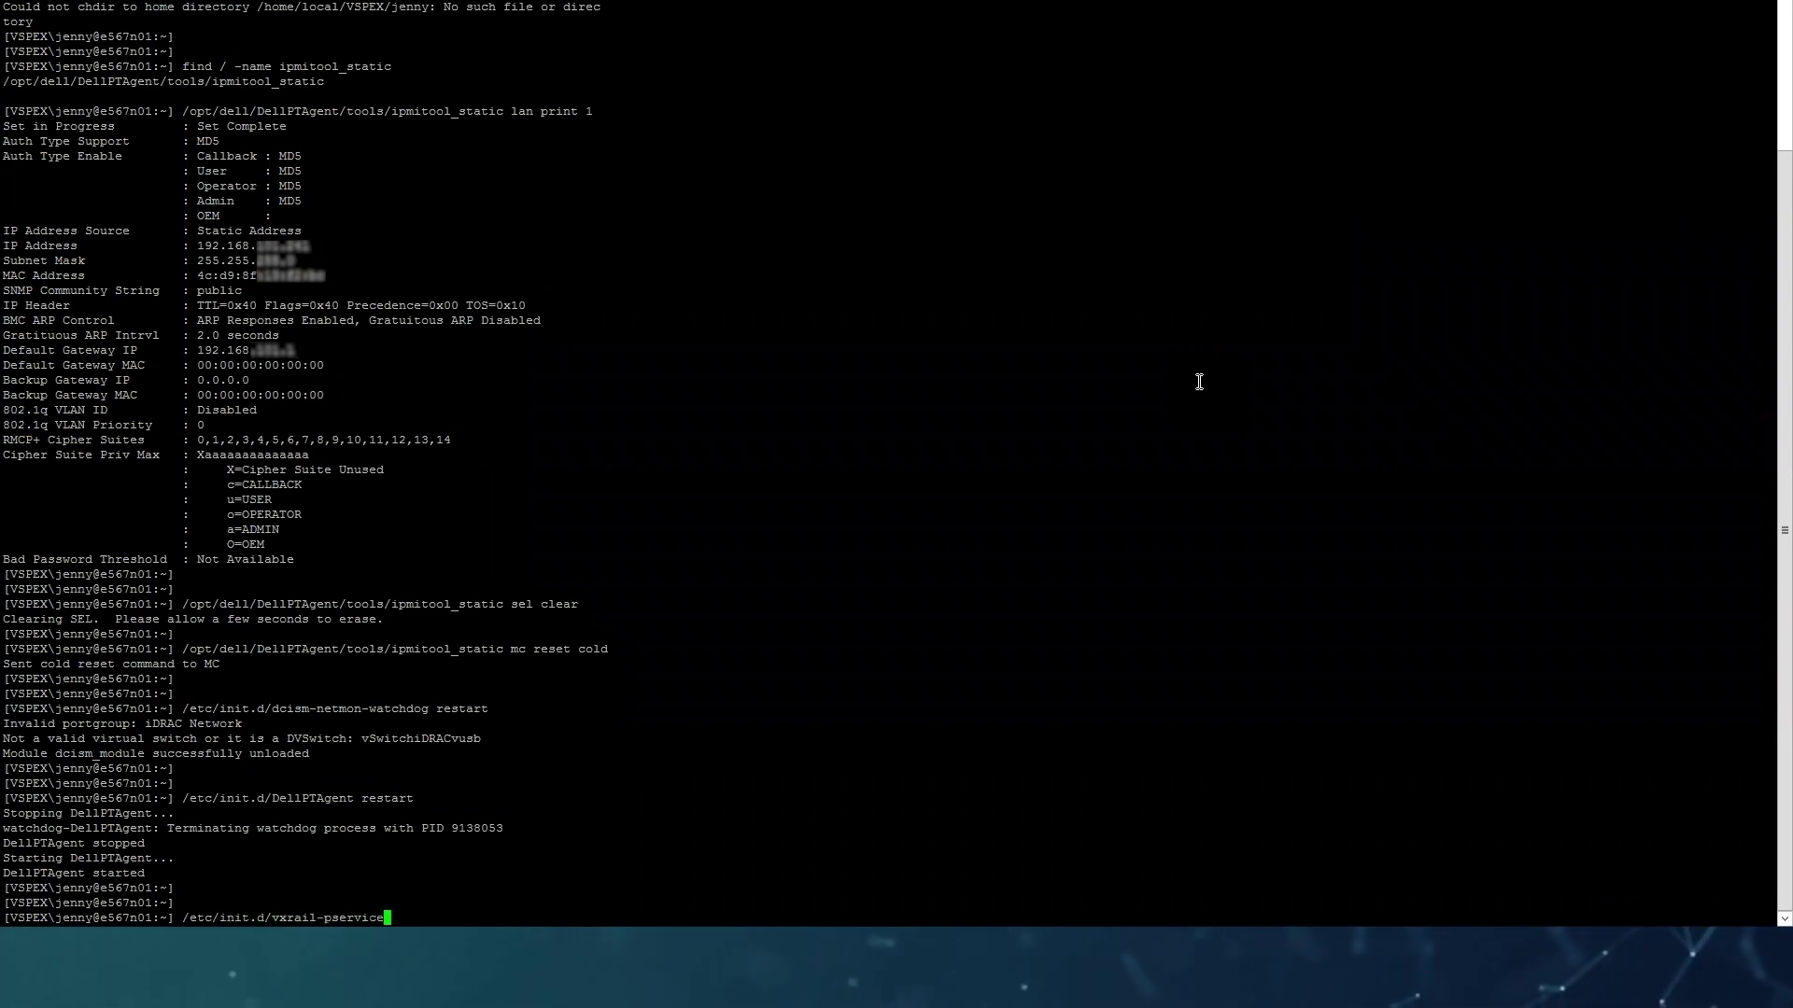
type("resta")
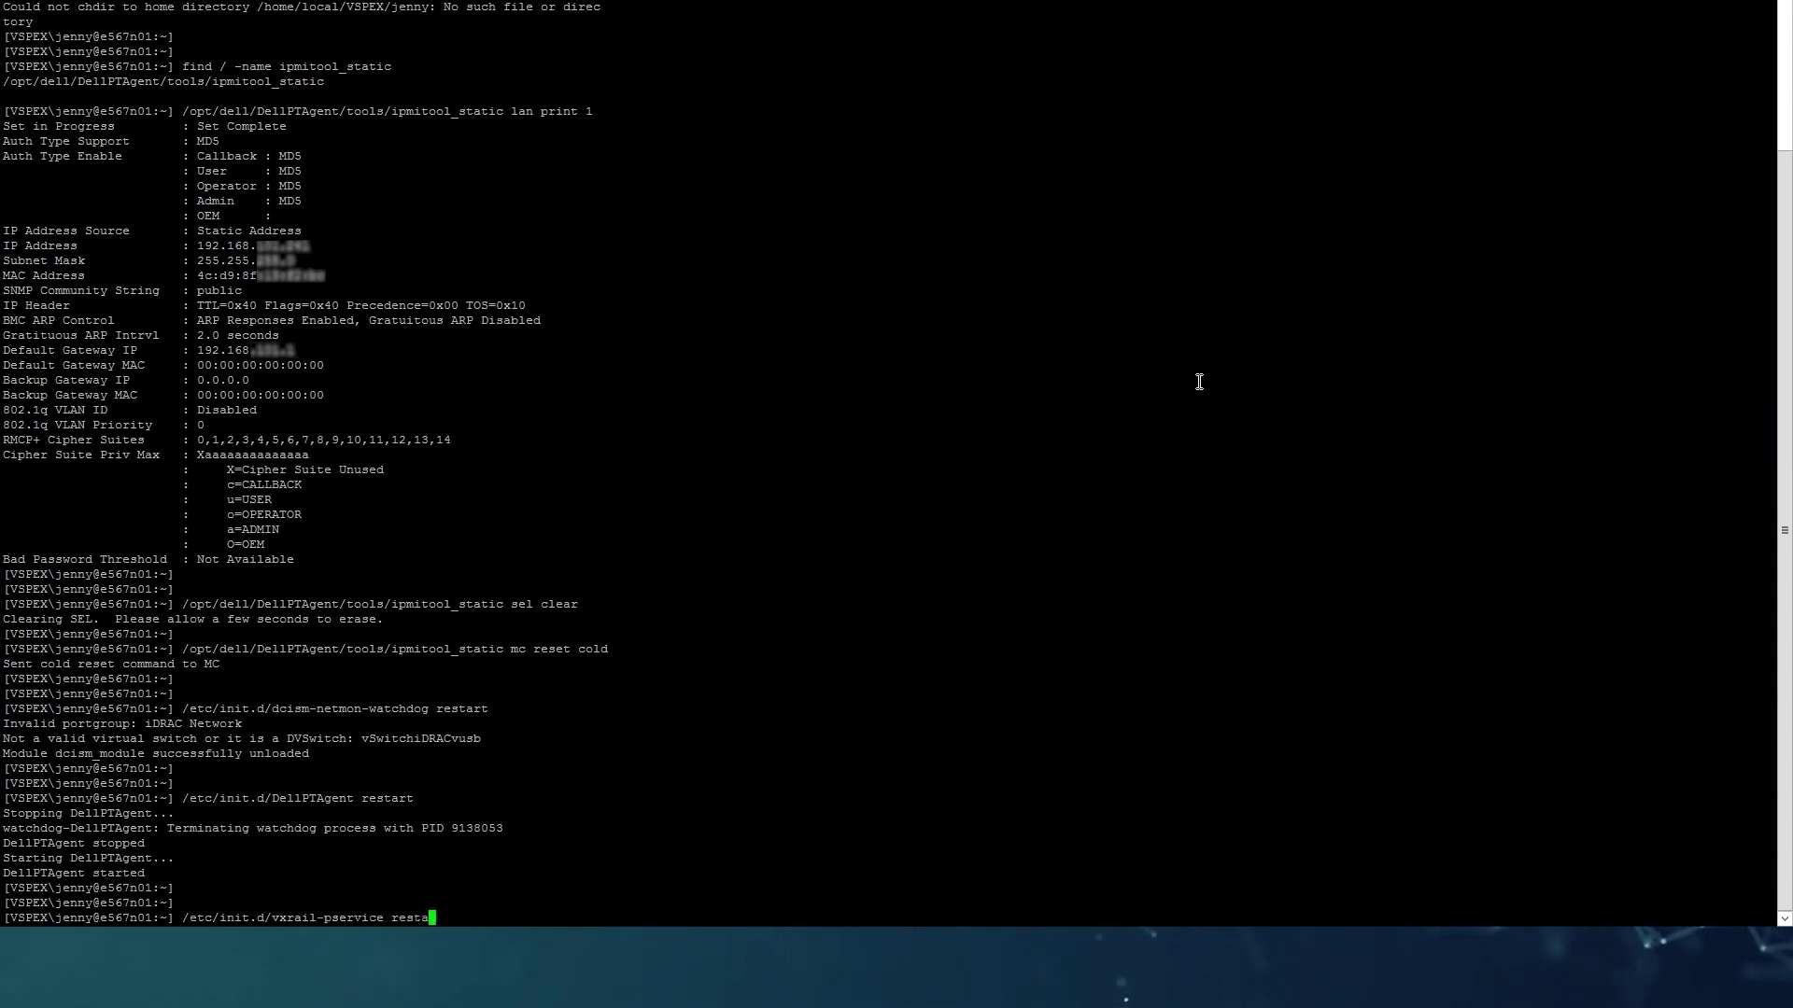
type("rt")
key("Return")
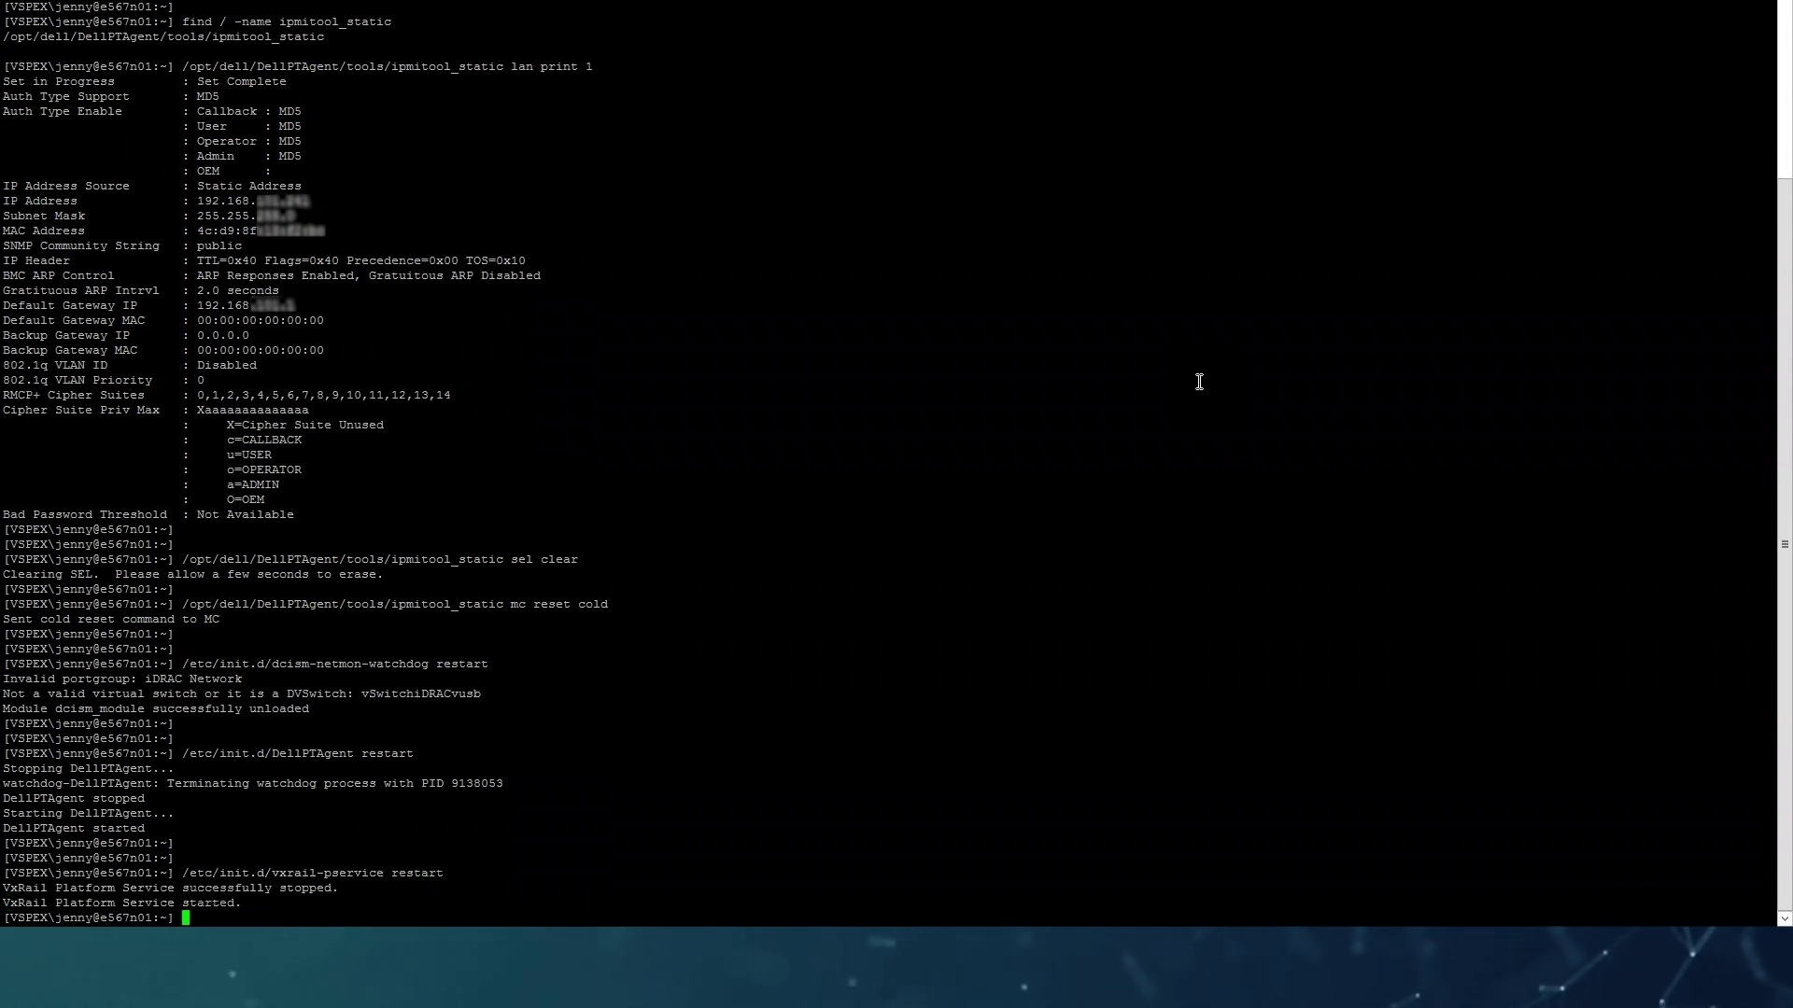
key("Return")
key("Return")
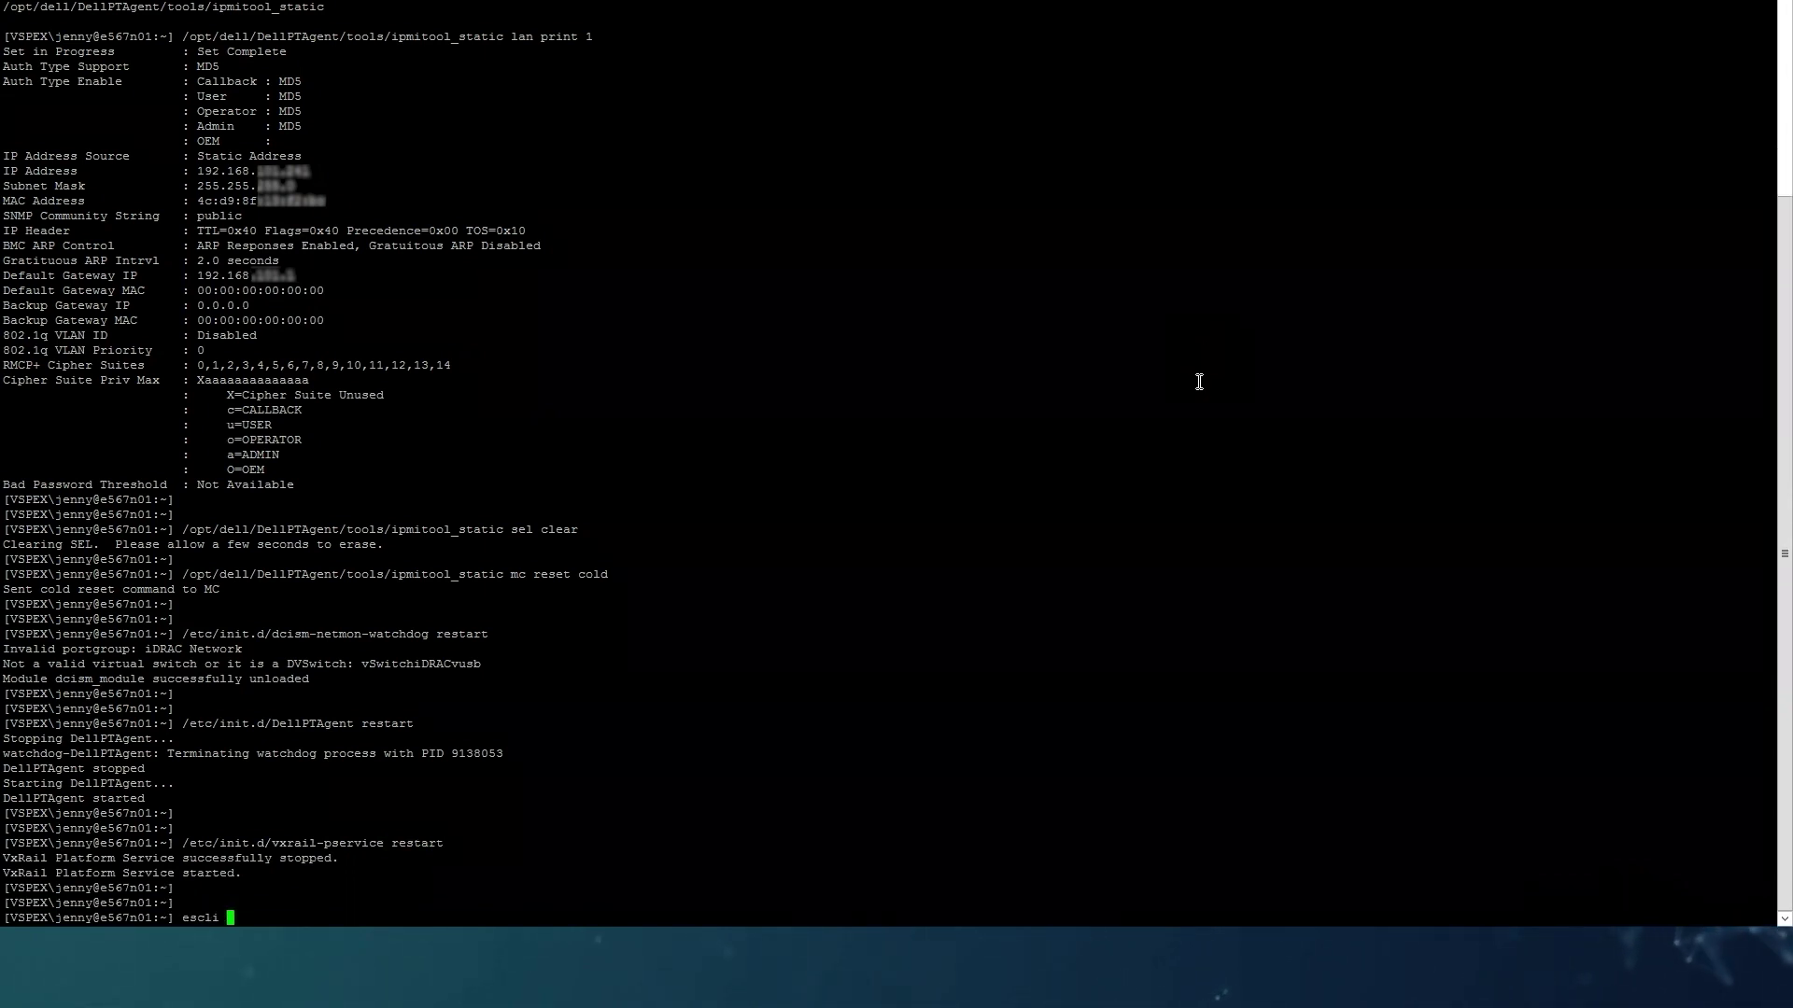
Rerun 'esxcli vxrail agent get' until the agent reports Initialized: true, then select VxRail_Stretched_Cluster.
type("esxcli vx")
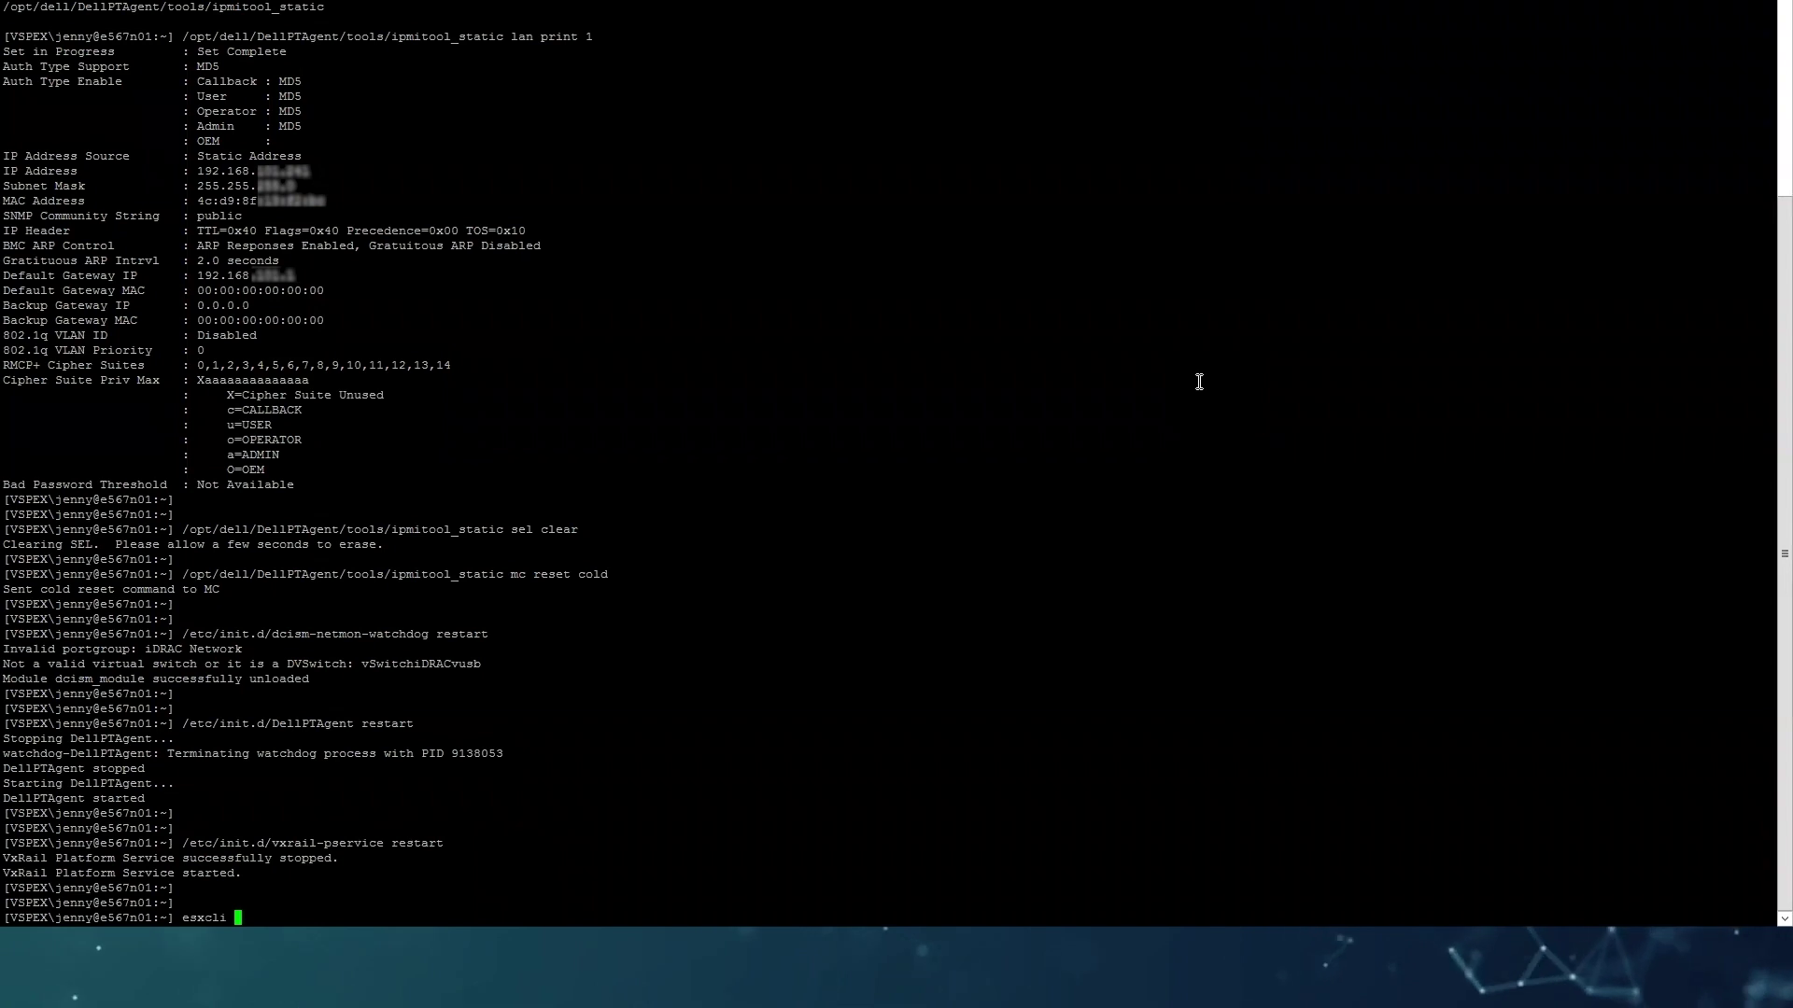
type("rail agent ")
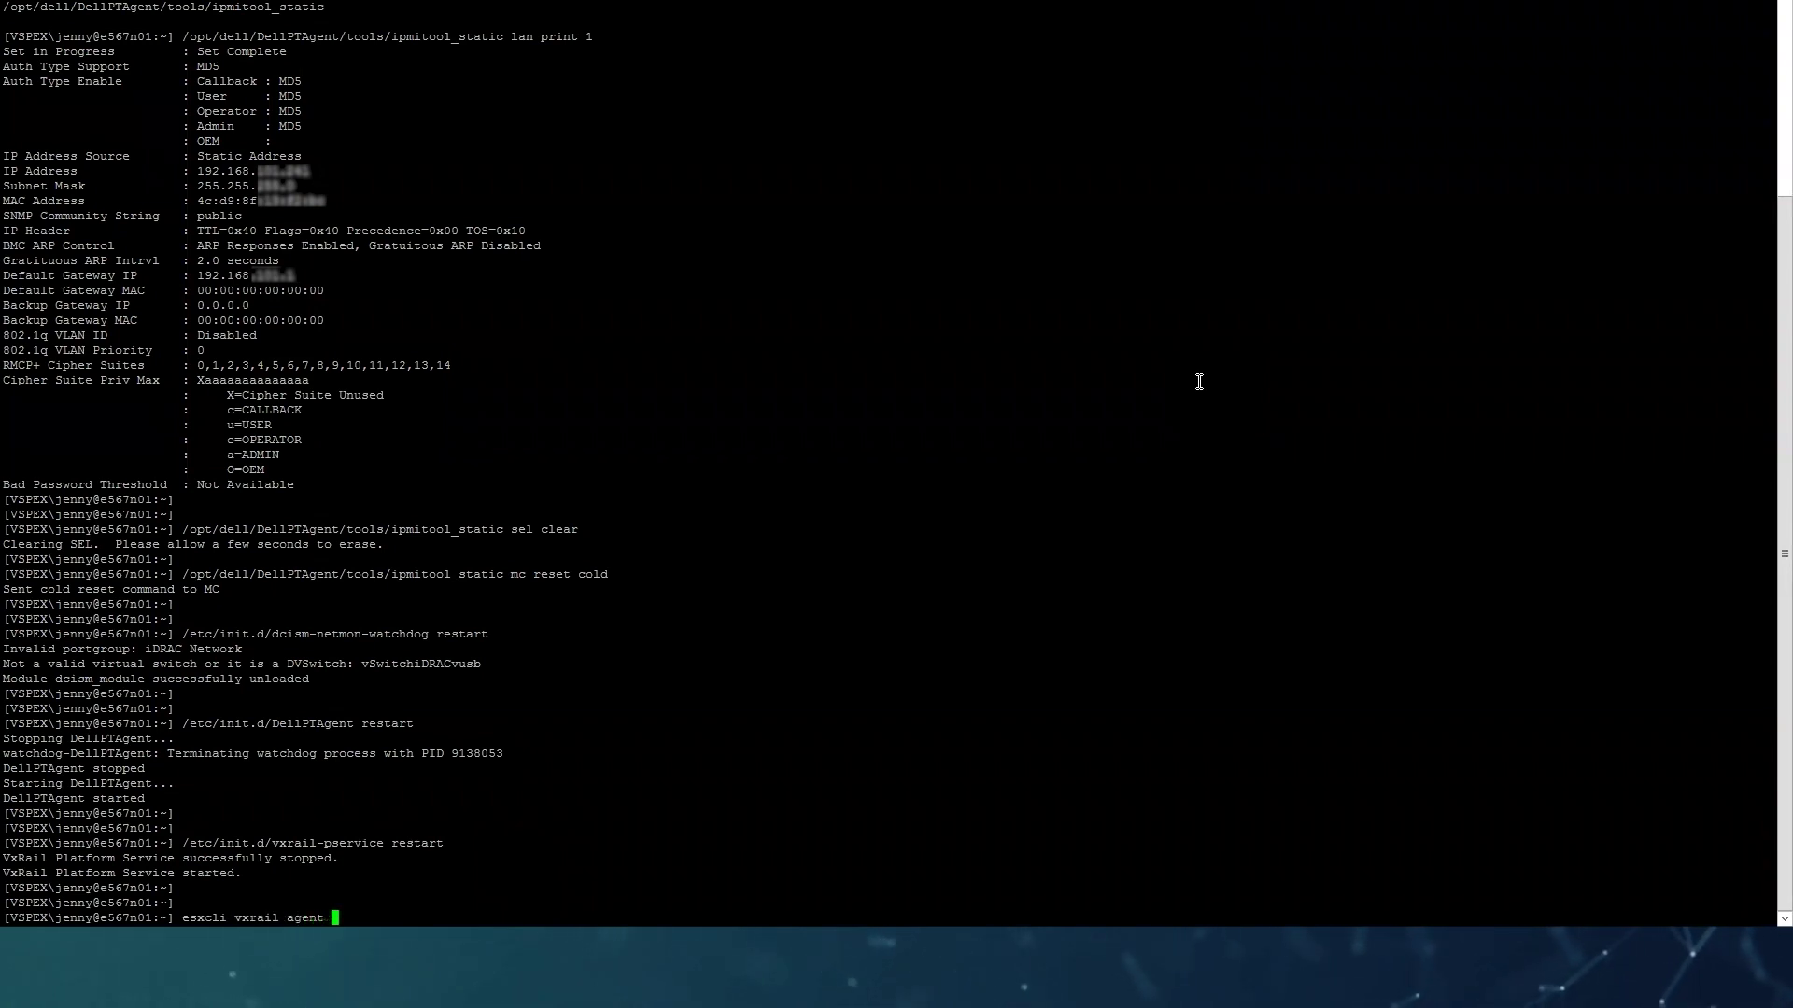
type("get")
key("Return")
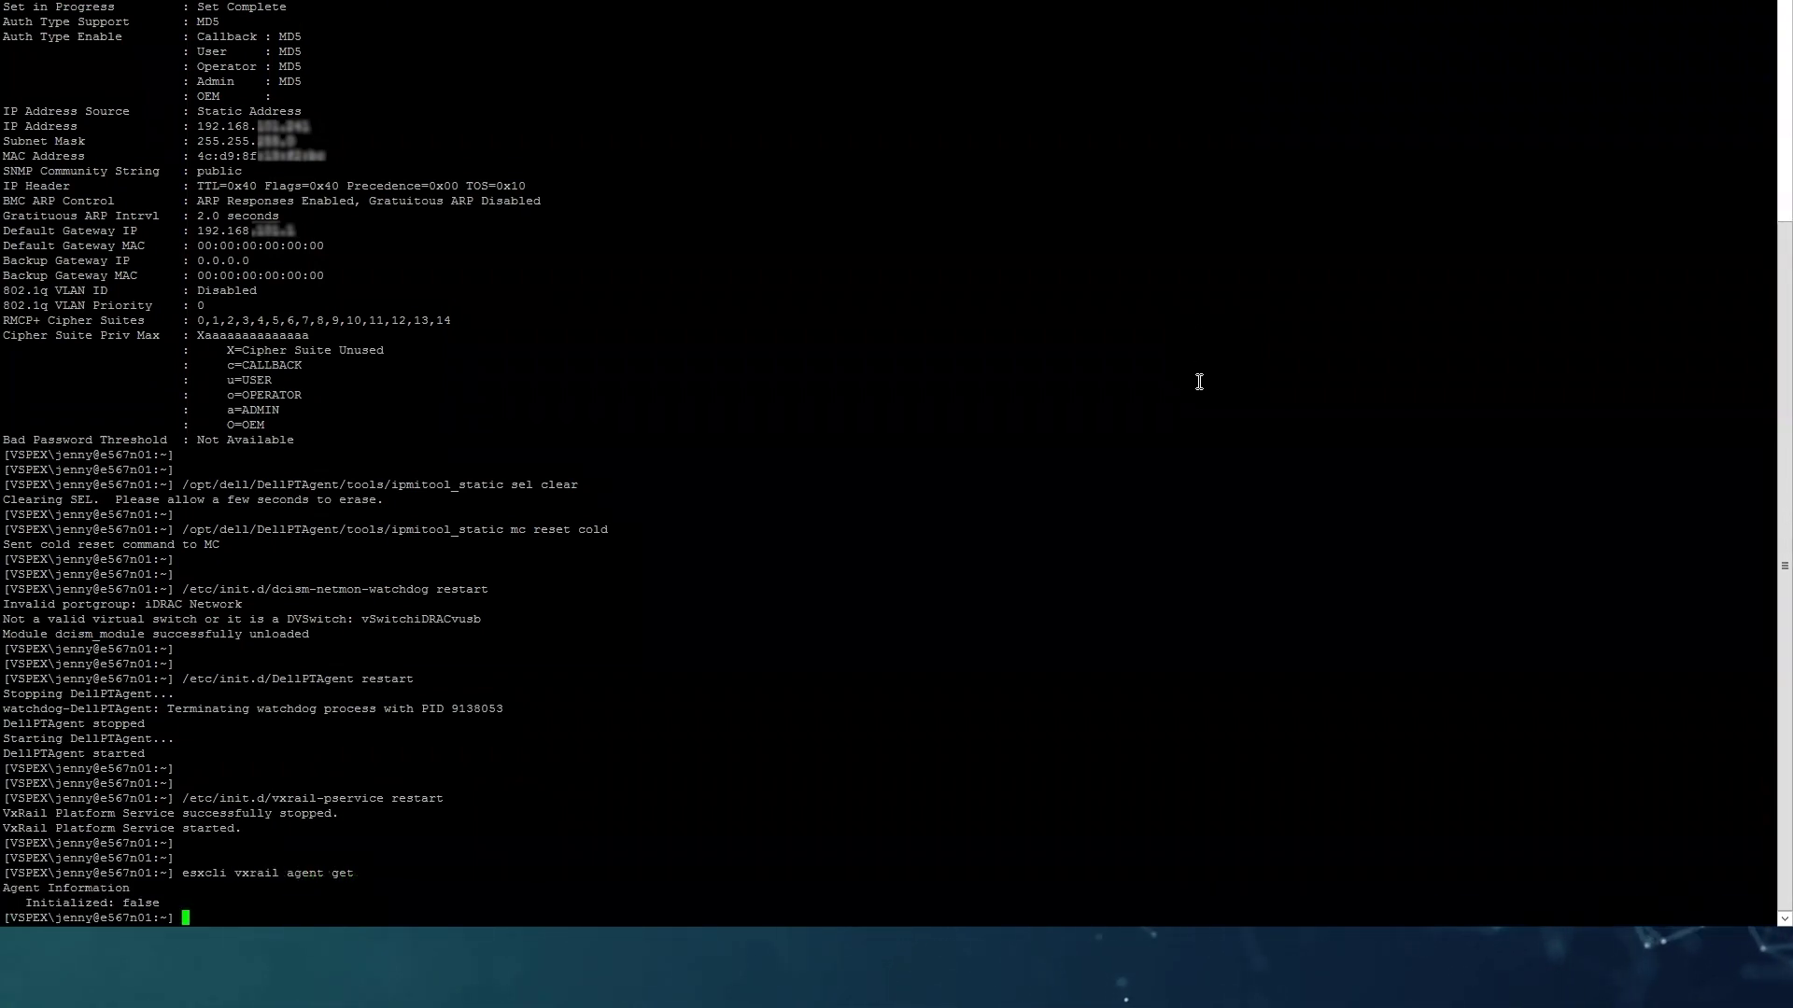
key("Return")
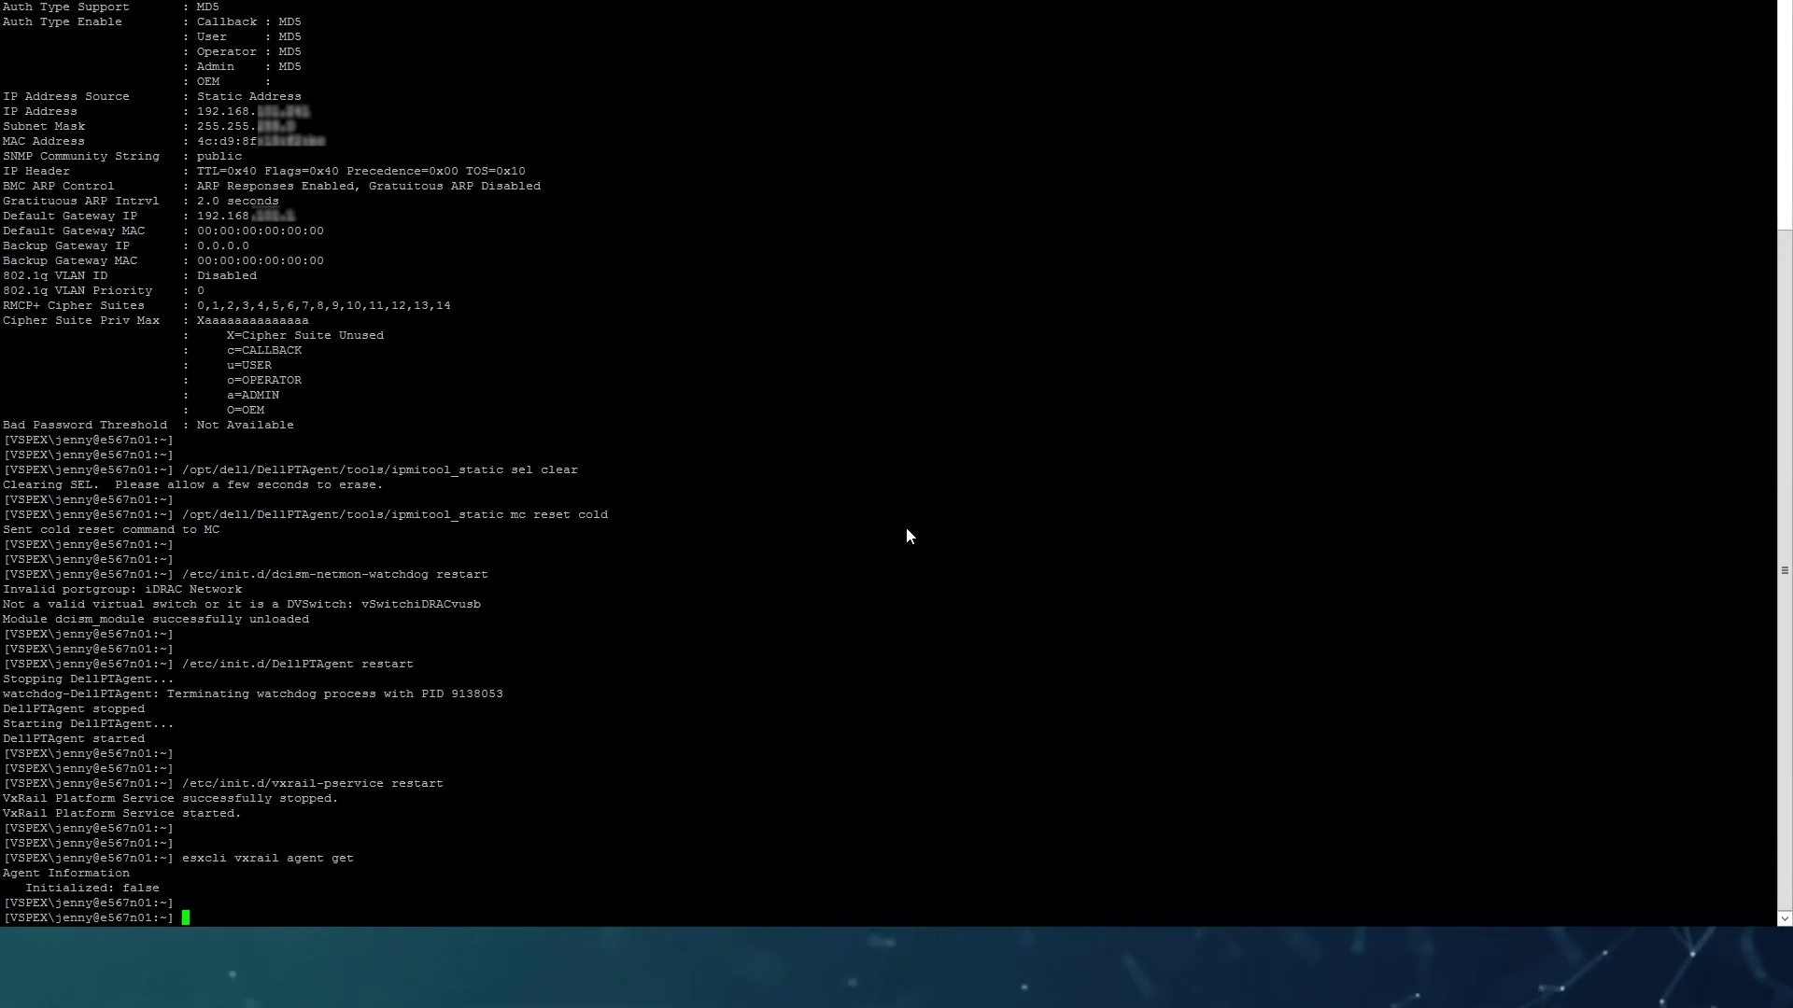
key("Up")
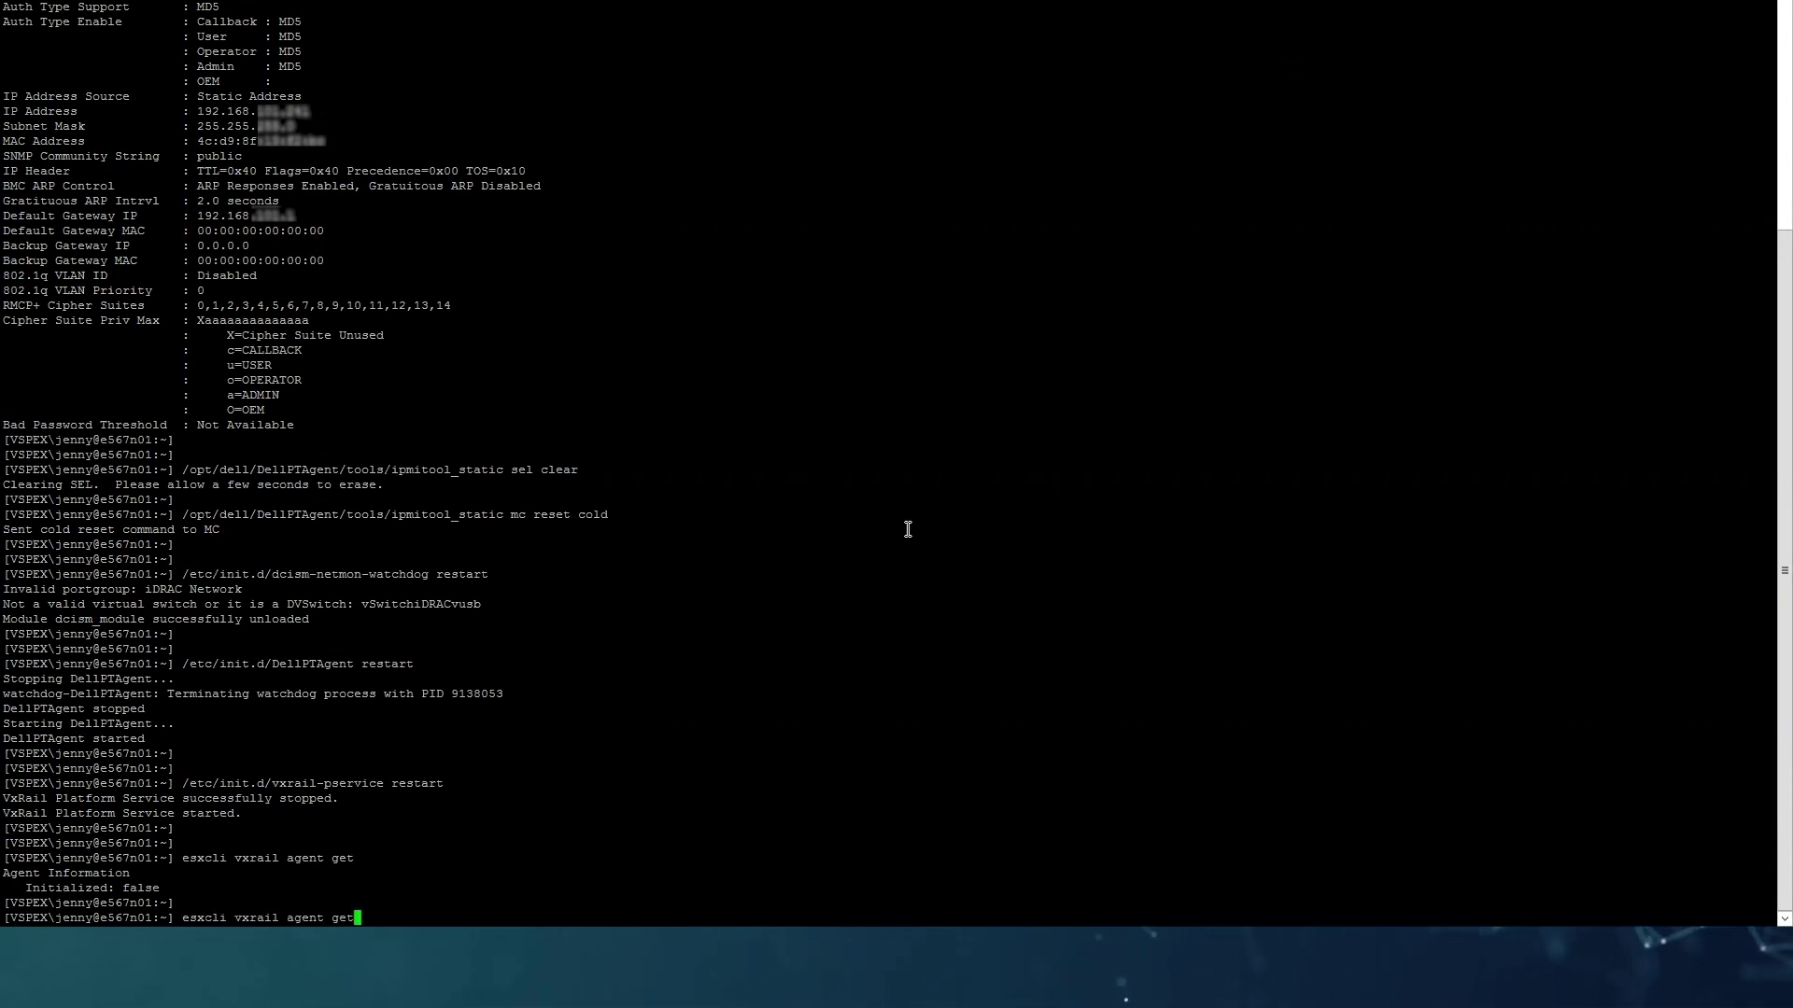
key("Return")
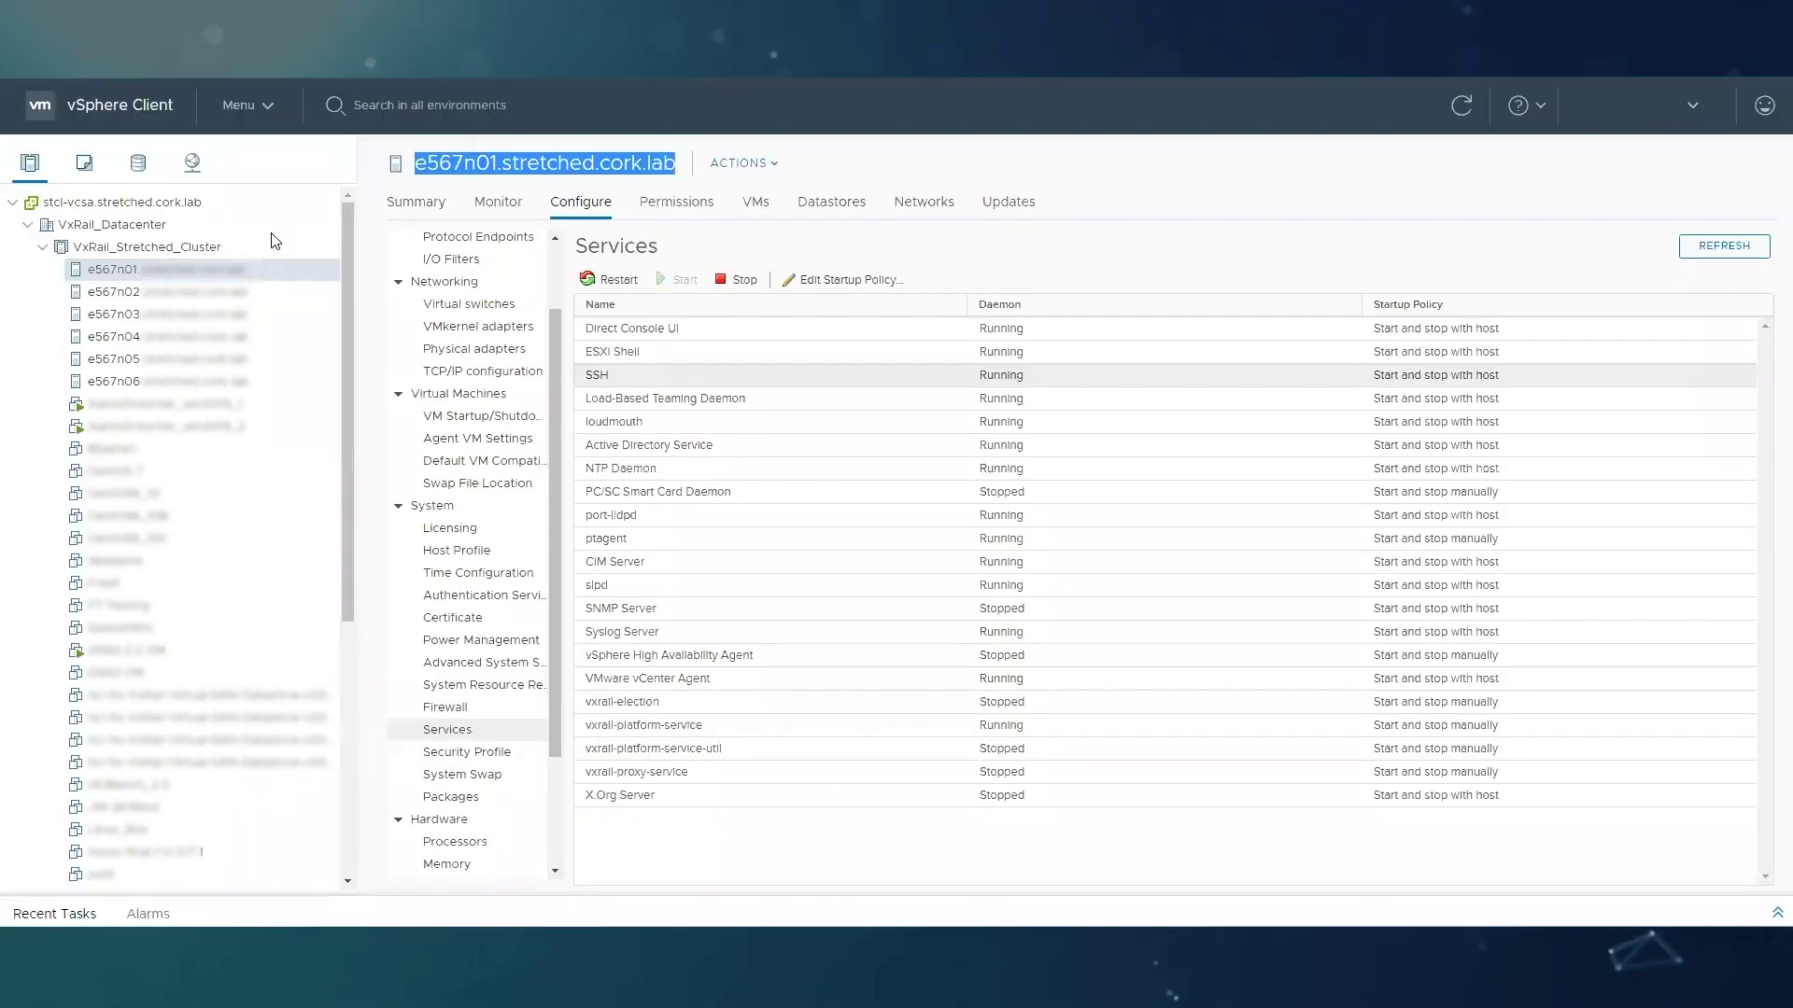
left_click(180, 248)
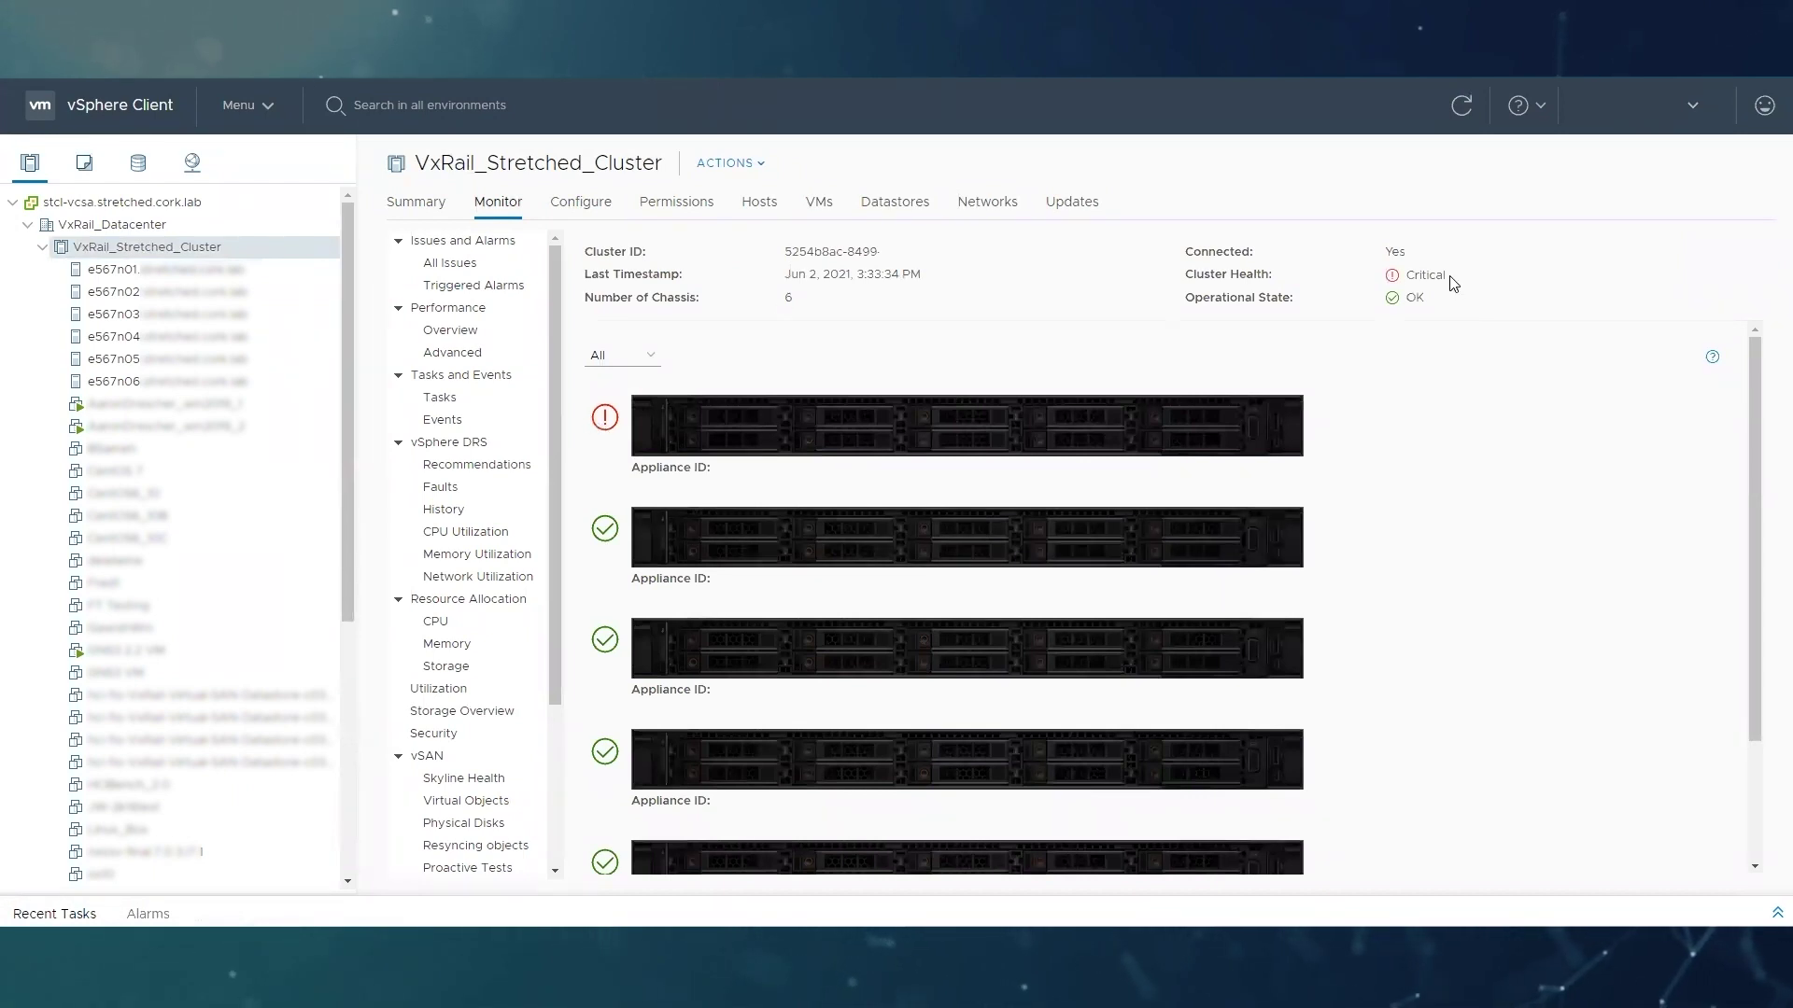
Highlight the Critical Cluster Health status on the VxRail_Stretched_Cluster monitor page.
left_click_drag(1448, 274, 1375, 290)
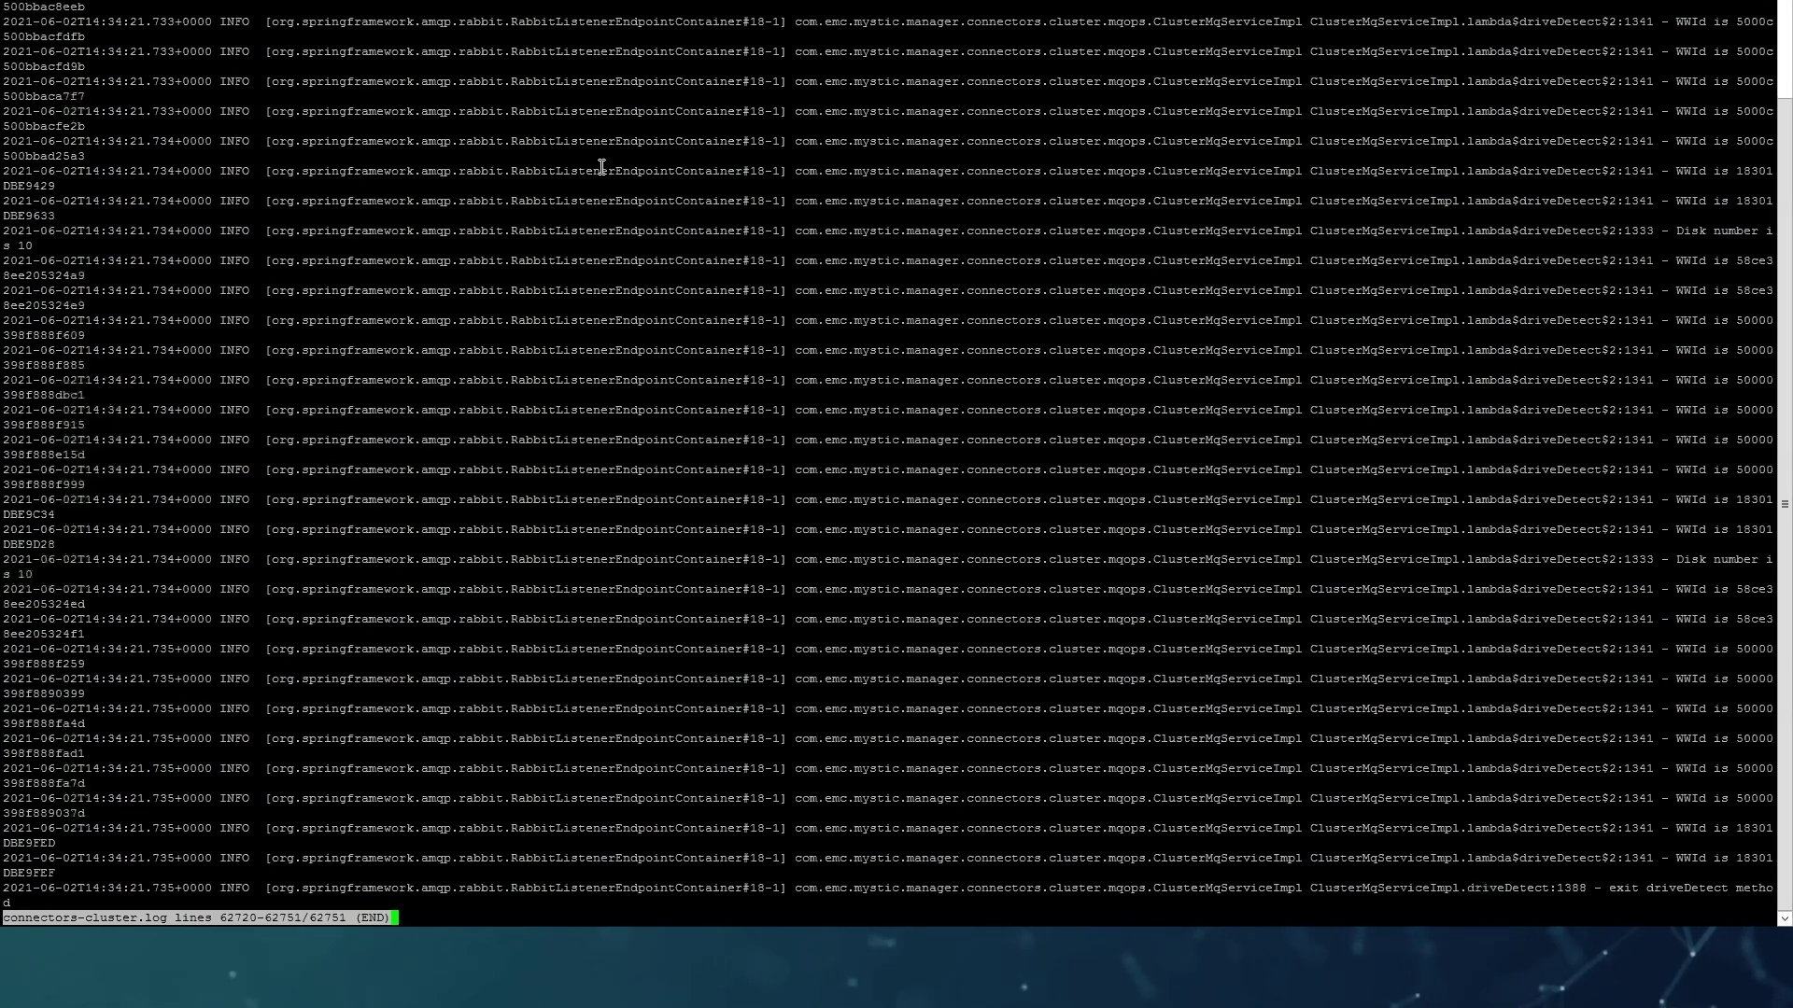
Follow connectors-cluster.log live until node health reports Healthy, then stop following.
key("shift+f")
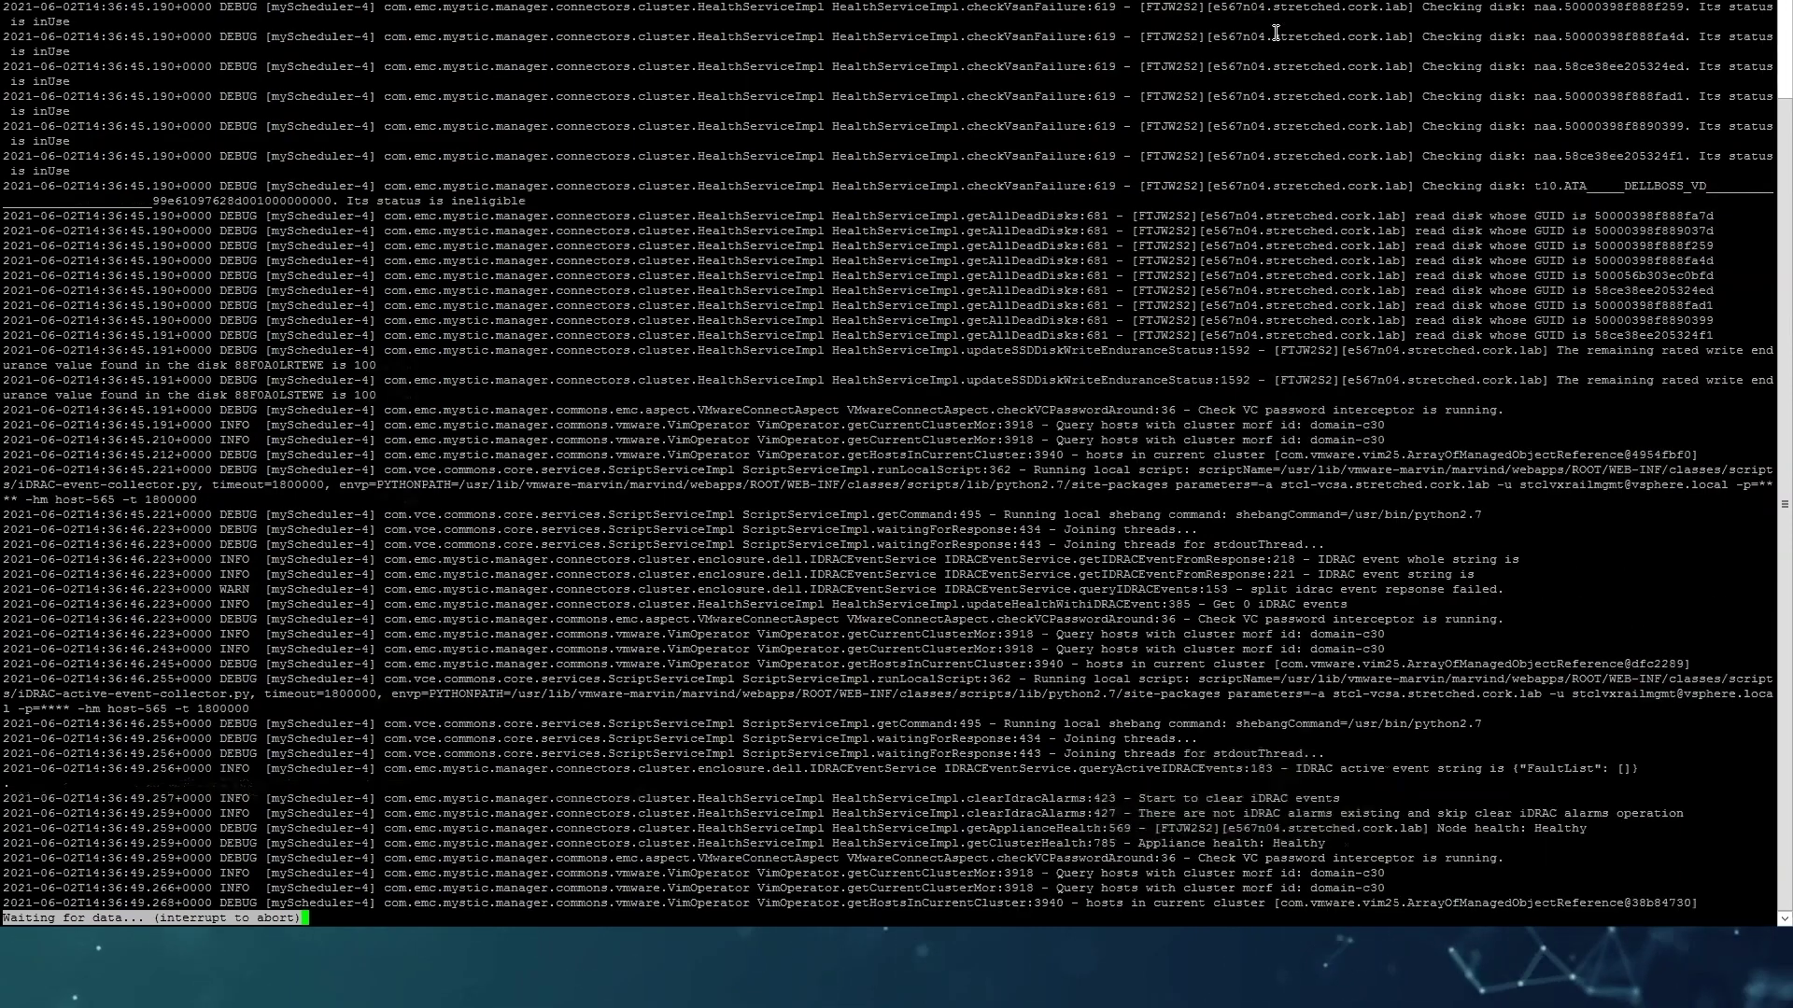
key("ctrl+c")
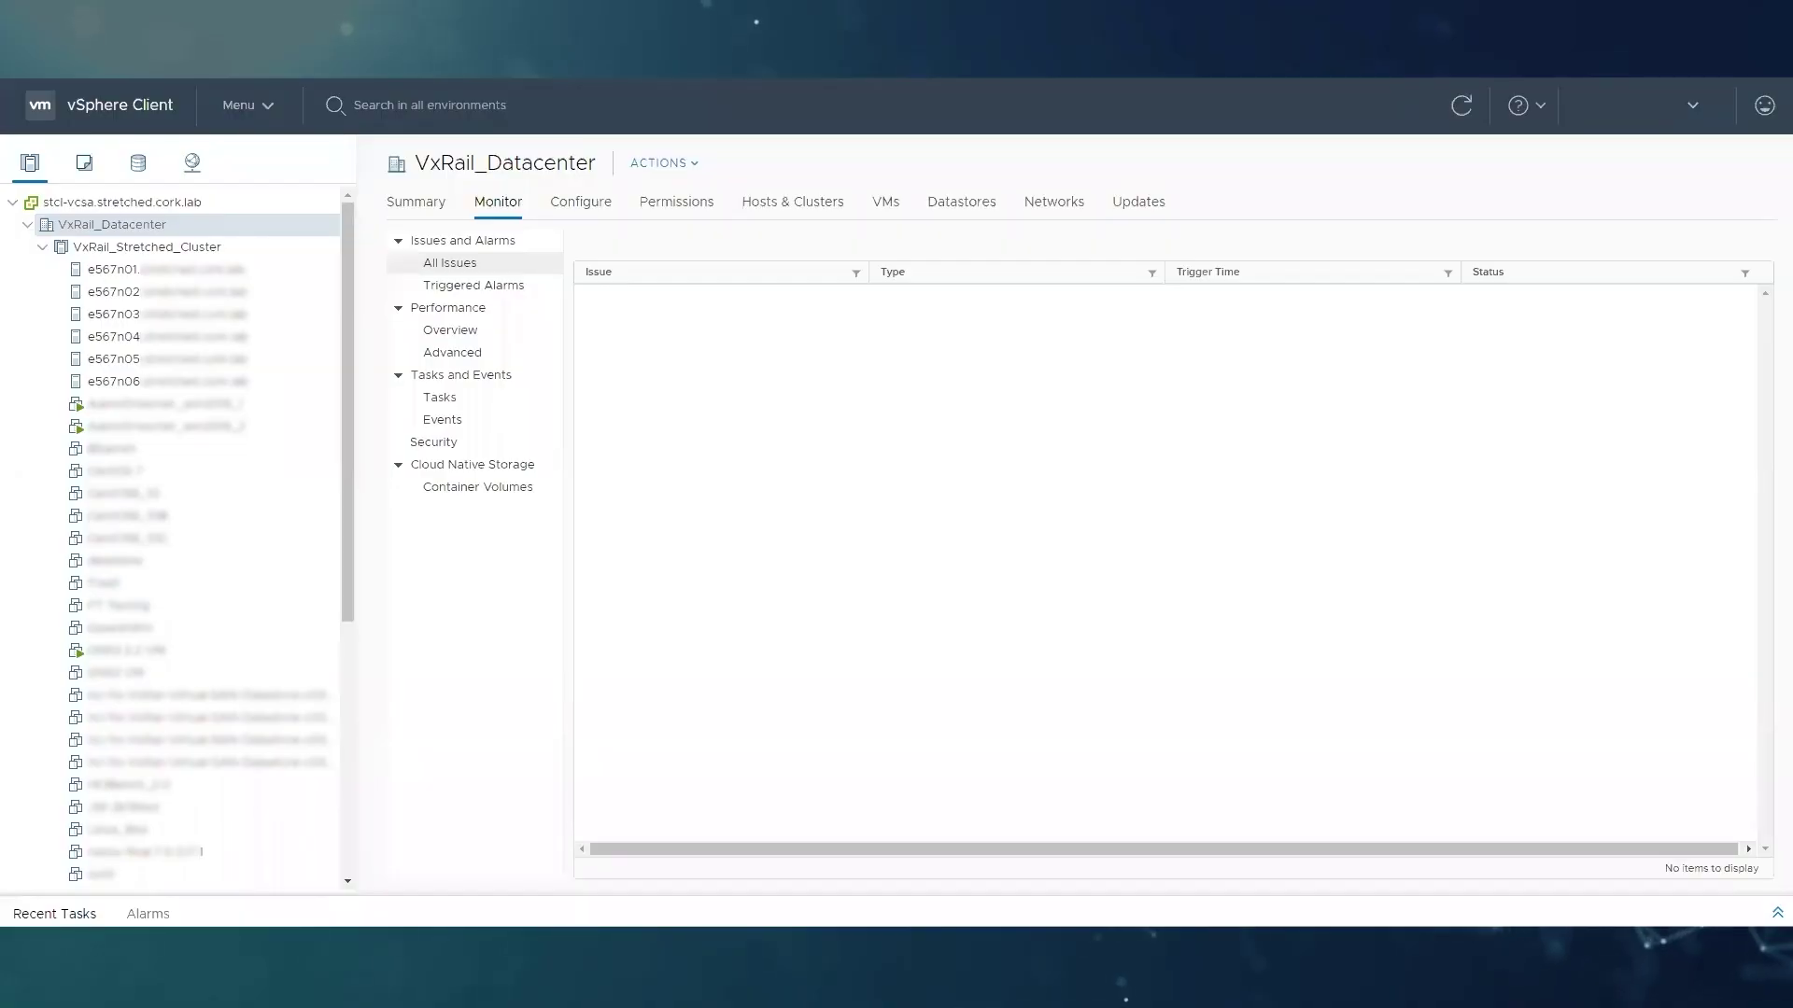
Verify VxRail_Stretched_Cluster's Cluster Health reads Healthy, then move to host e567n01.
left_click(168, 246)
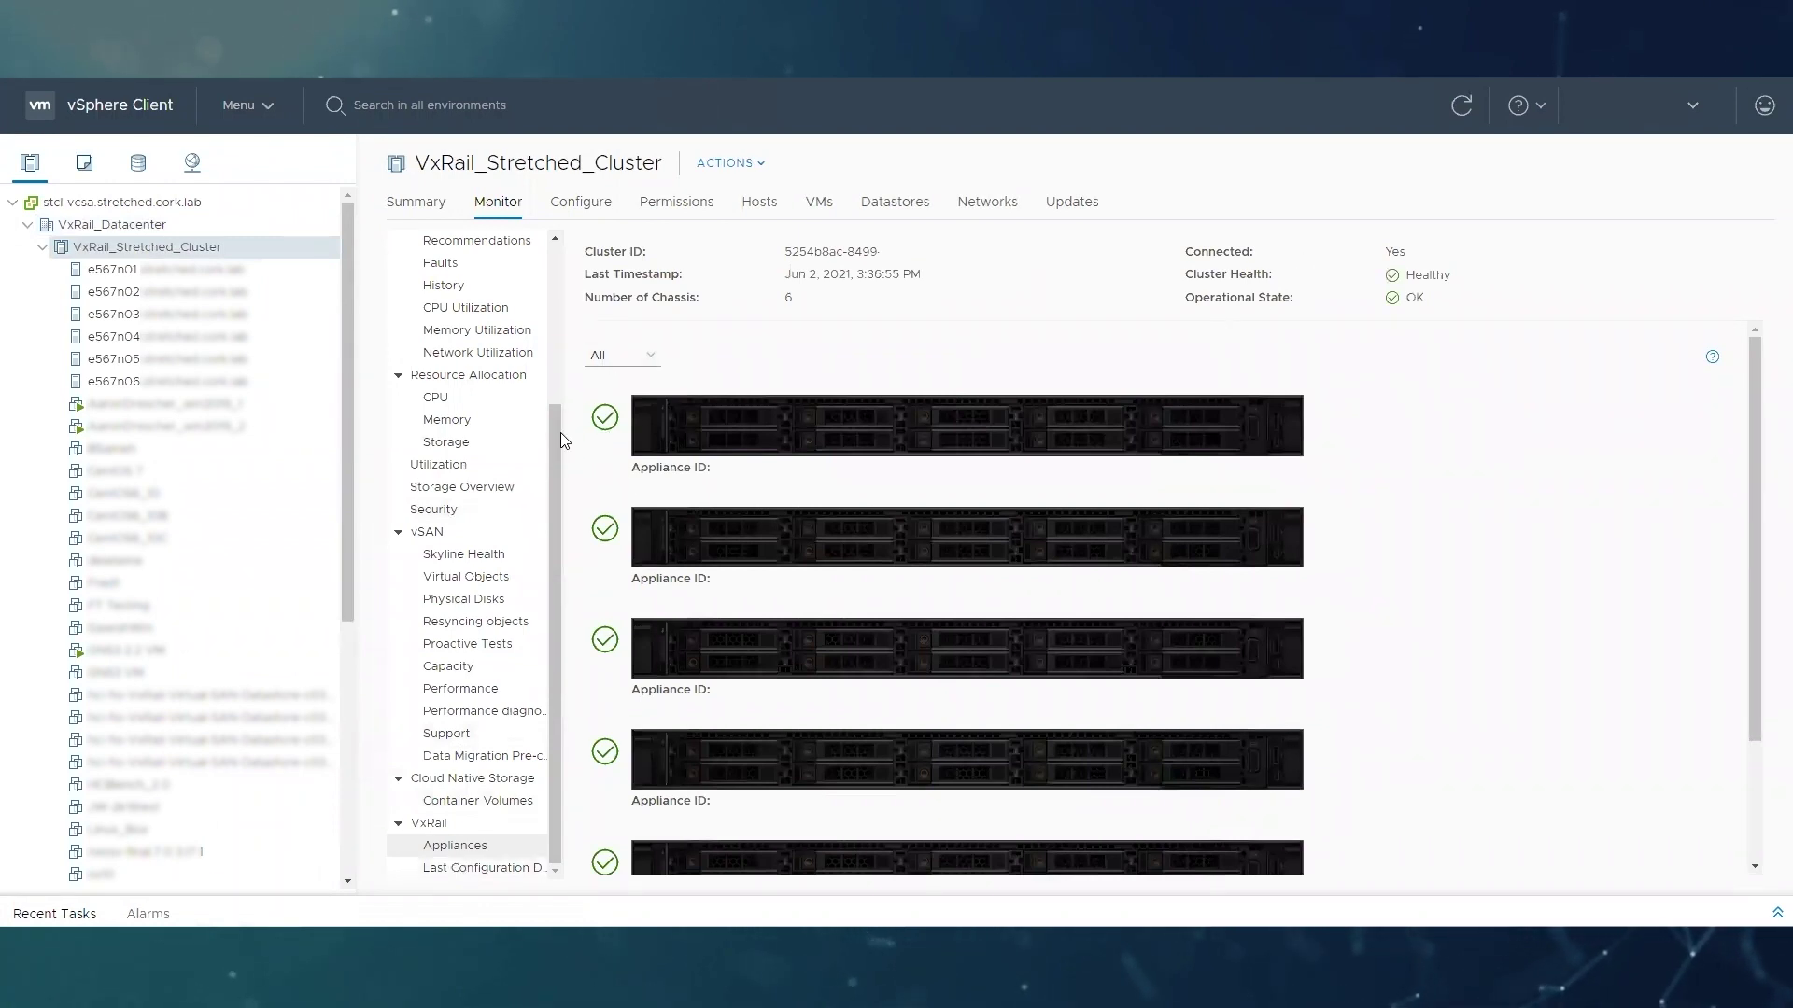
double_click(1427, 275)
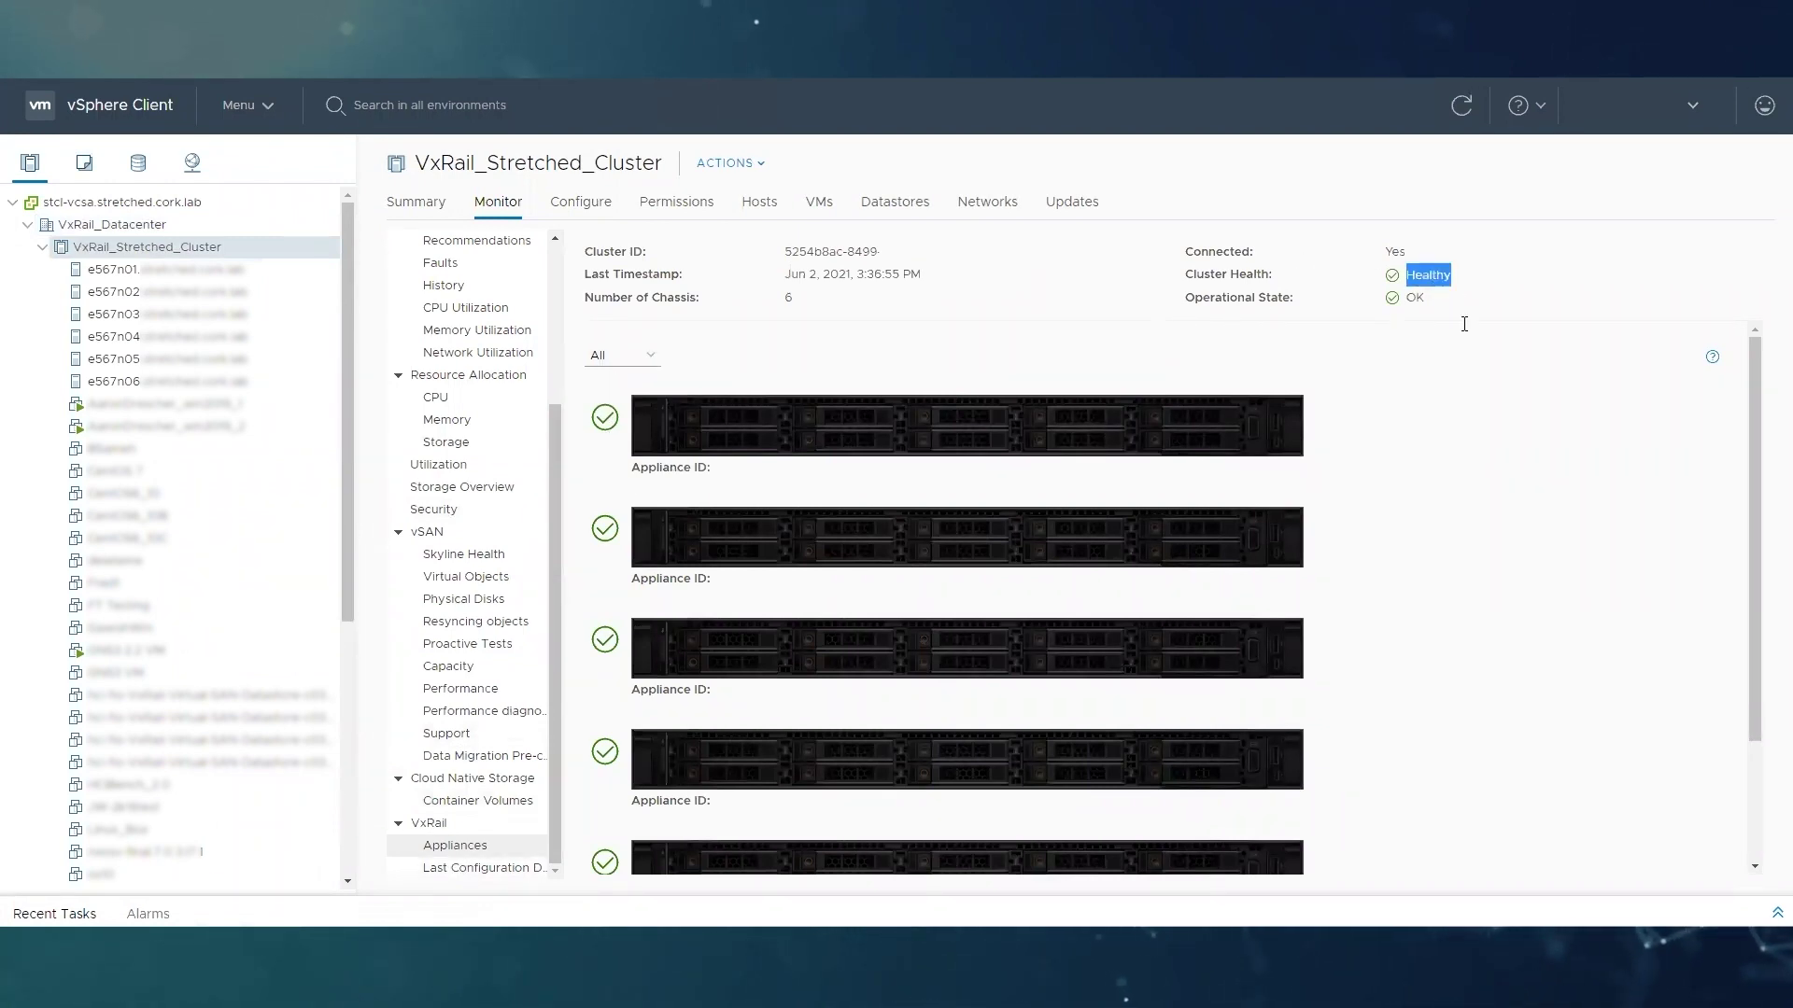
left_click(114, 269)
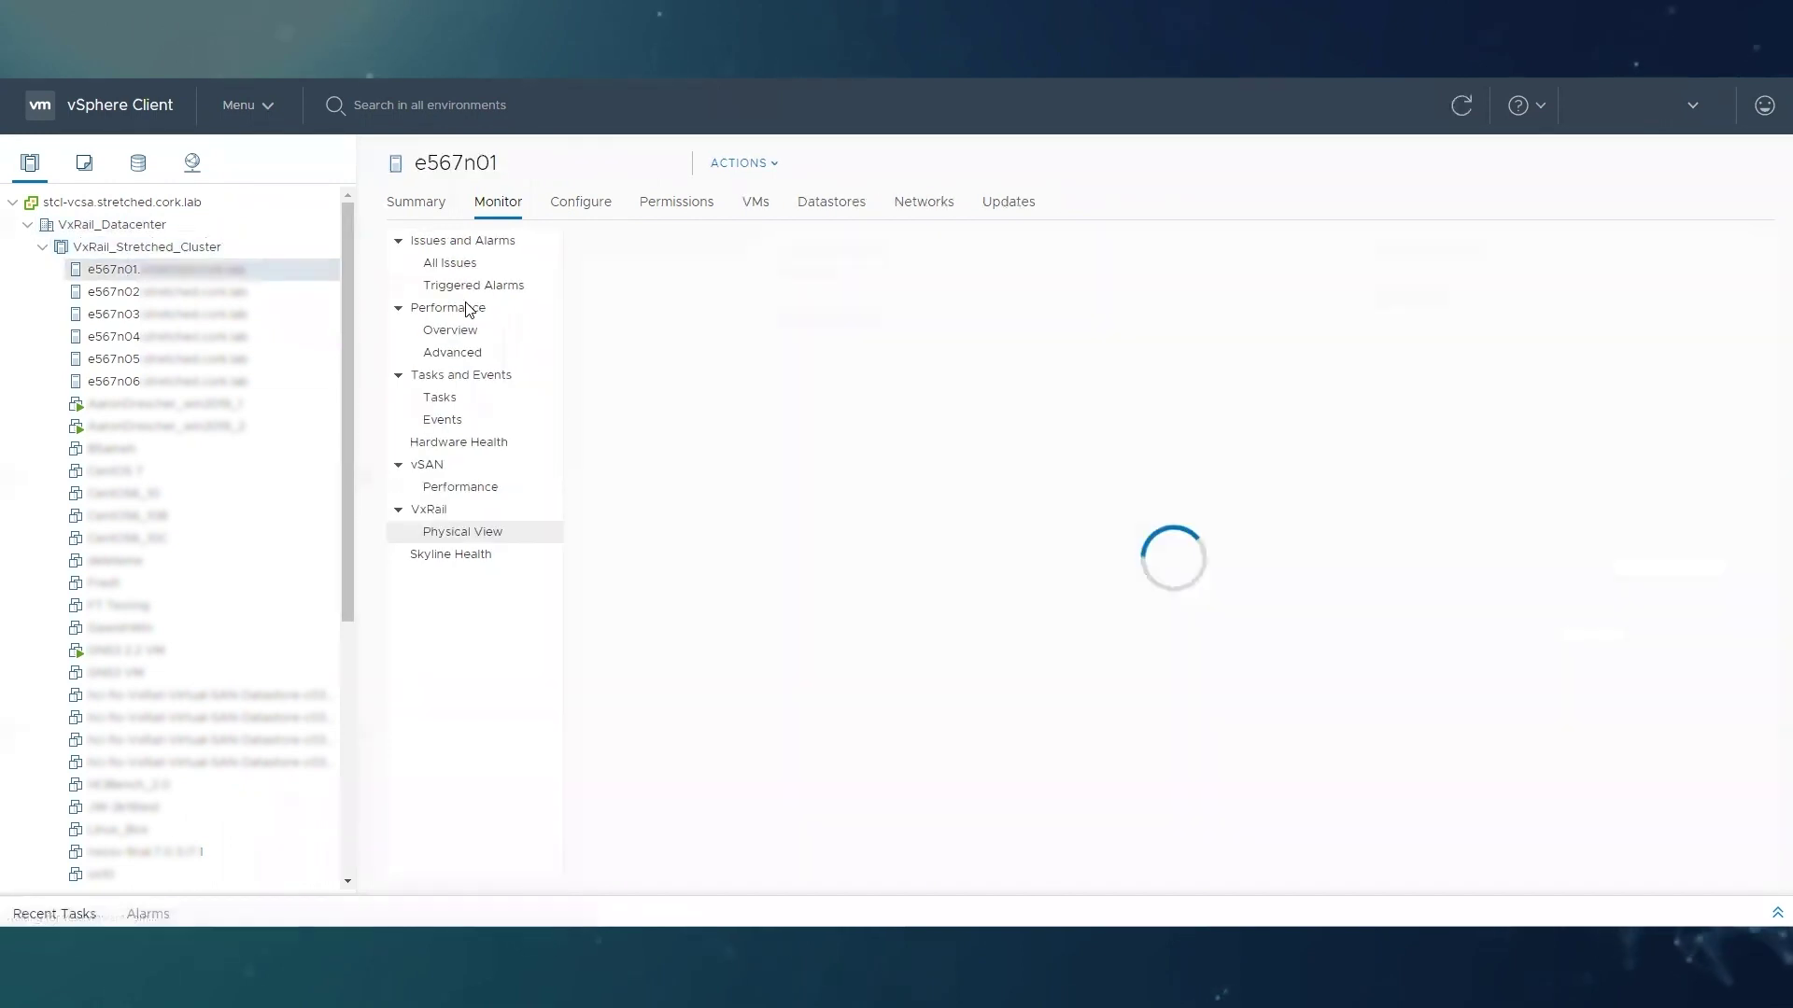